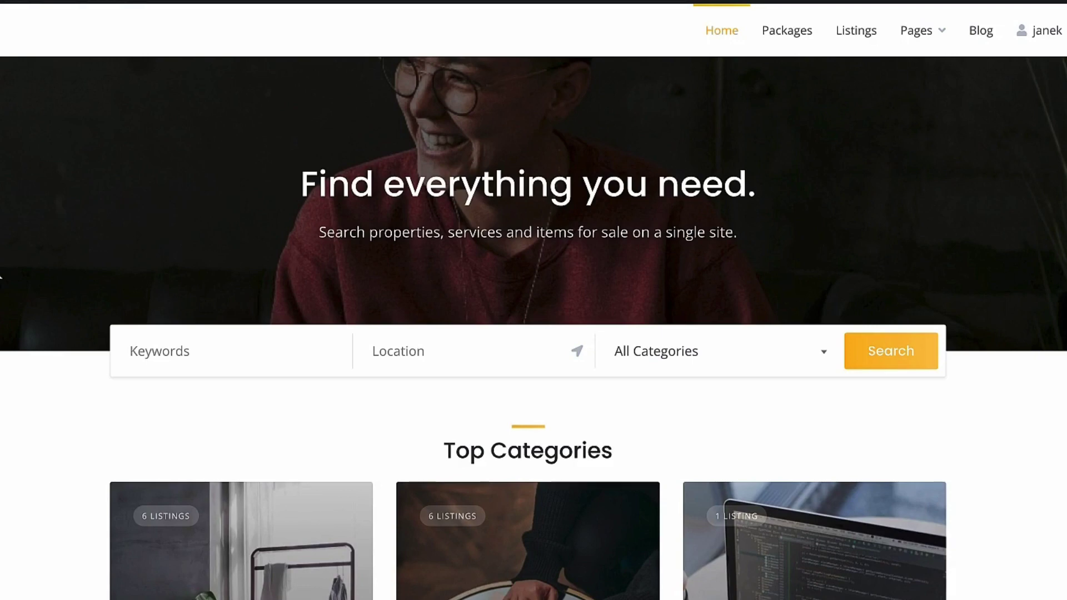
Step: Look through the demo site's home page, including its top categories and recent listings
scroll(106, 285, "down", 1)
scroll(106, 286, "up", 1)
scroll(321, 355, "down", 5)
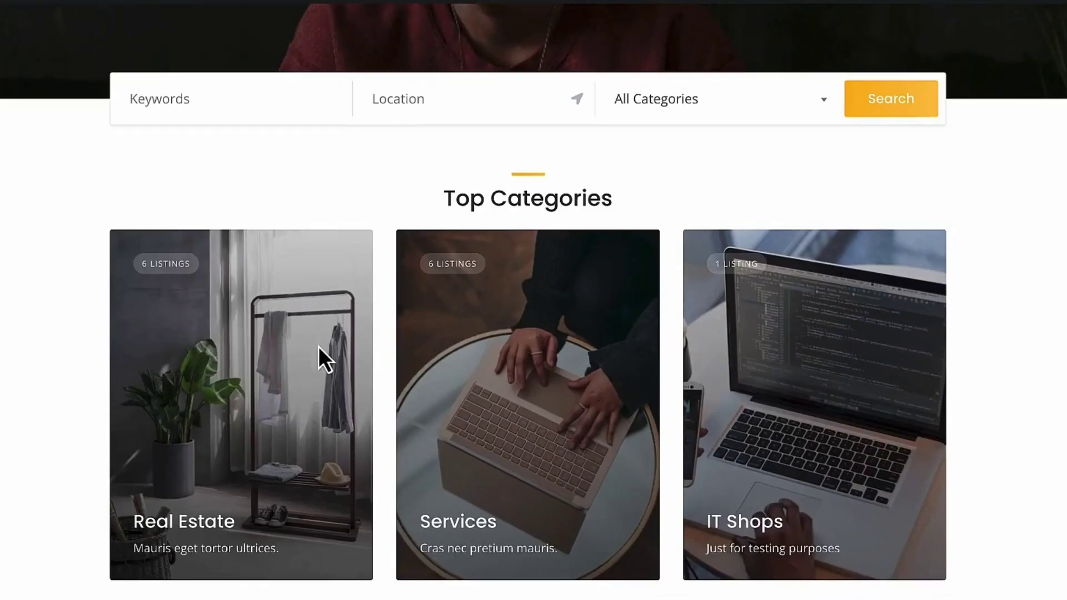
scroll(592, 276, "down", 10)
scroll(518, 279, "down", 3)
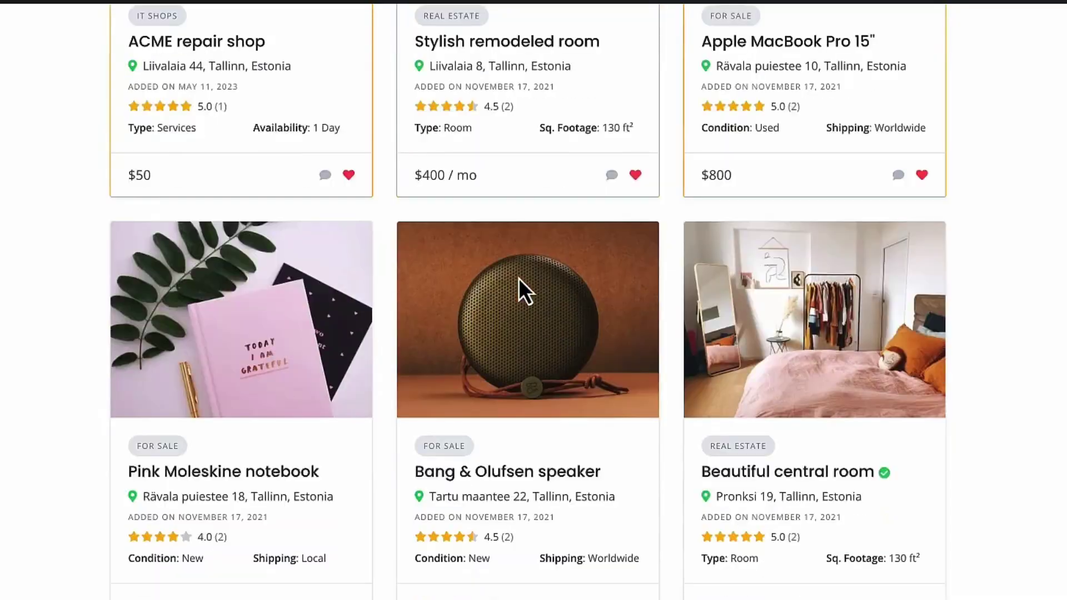
scroll(519, 279, "up", 8)
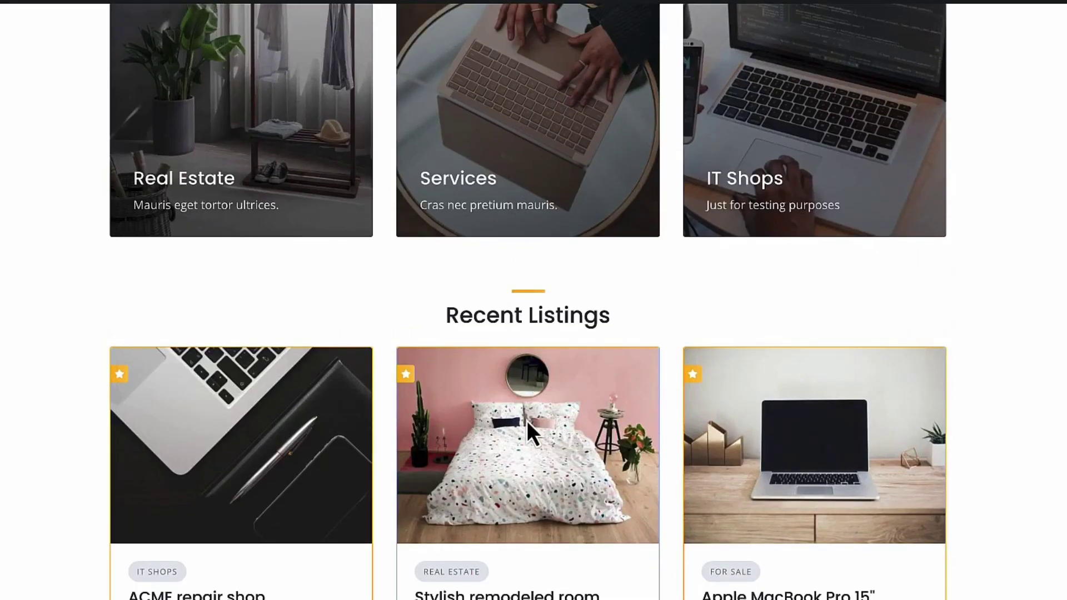
Step: Open the Stylish remodeled room listing and review its photos, map and description
left_click(526, 421)
scroll(40, 291, "down", 5)
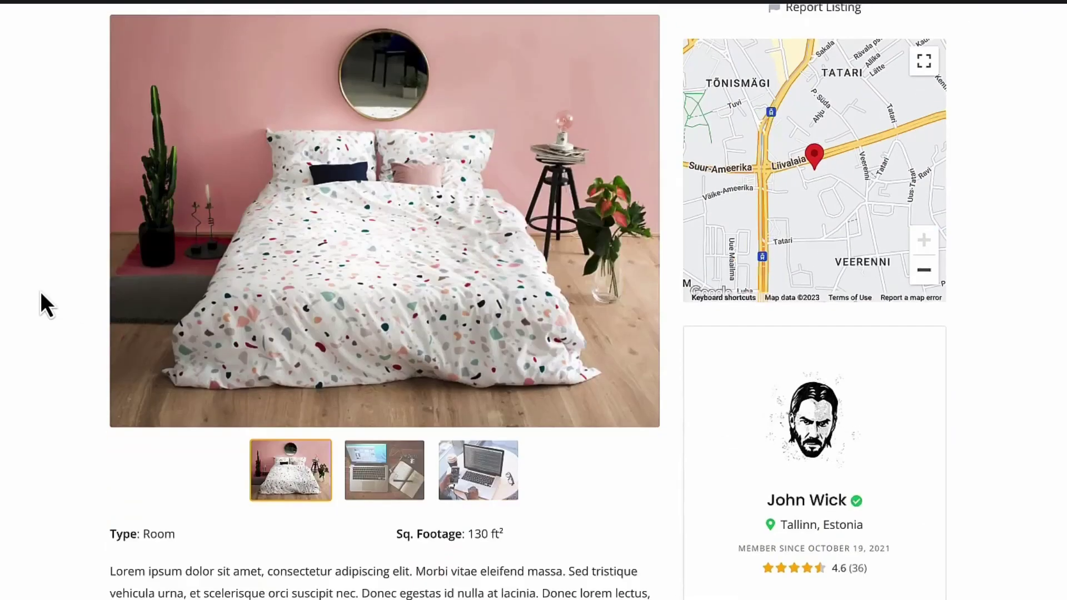
scroll(40, 292, "down", 10)
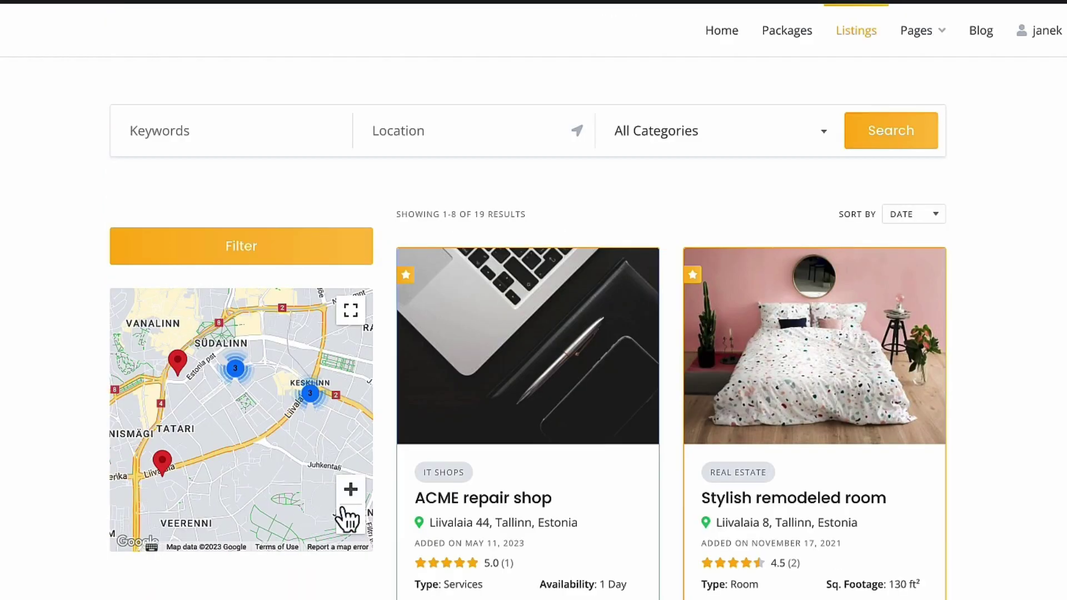
Step: Zoom in on the listings map and search the listings for location Tallinn, Estonia in the Real Estate category
left_click(350, 490)
left_click(445, 131)
type("tallinn")
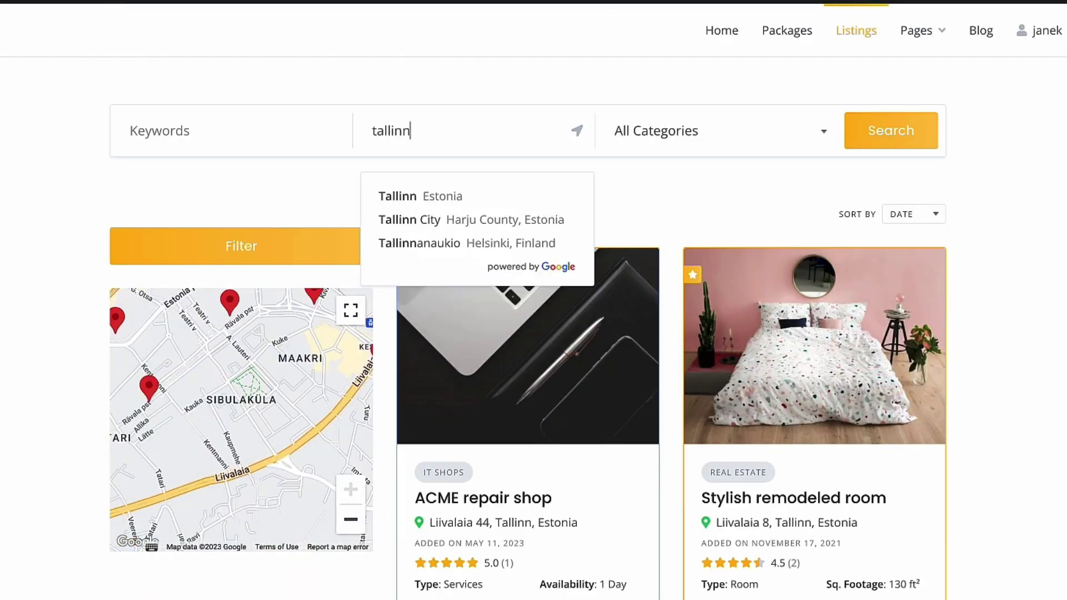
left_click(412, 198)
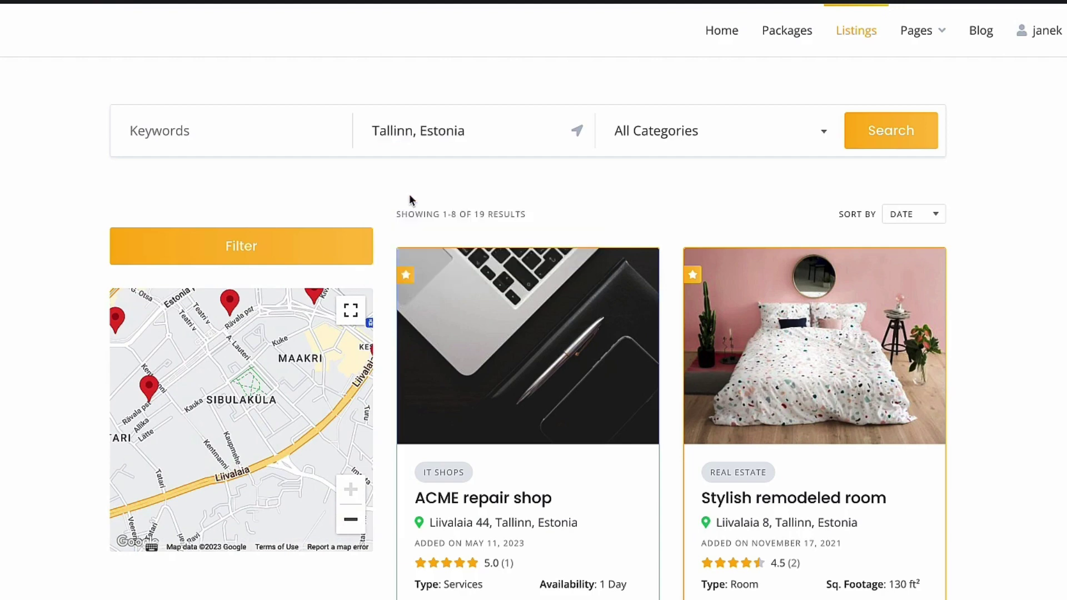
left_click(664, 132)
left_click(664, 191)
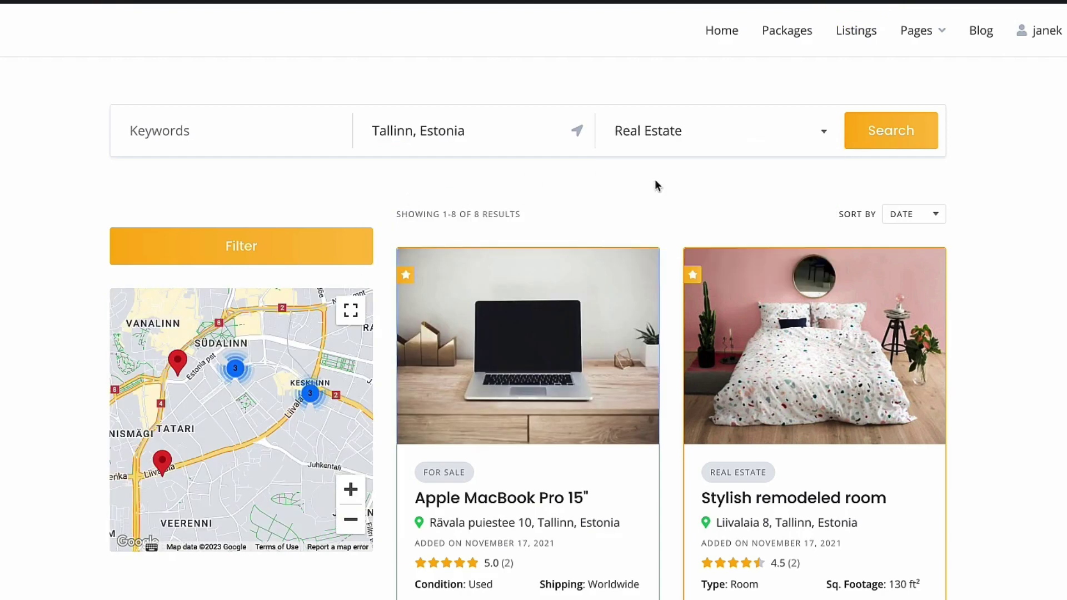
left_click(885, 134)
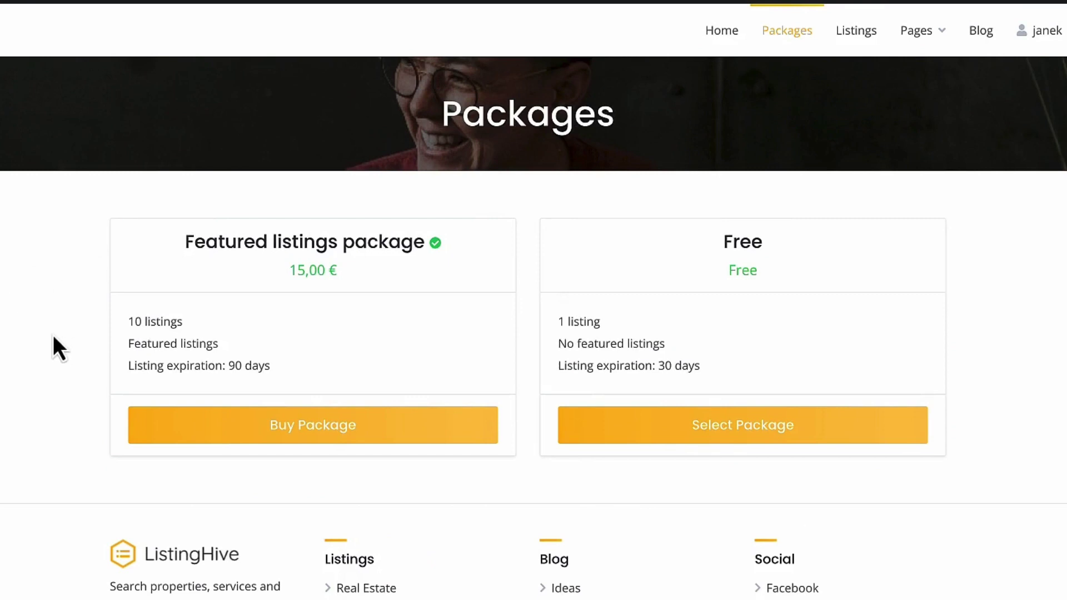
Step: View the site's Vendors page and a page of the signed-in user's account
mouse_move(920, 33)
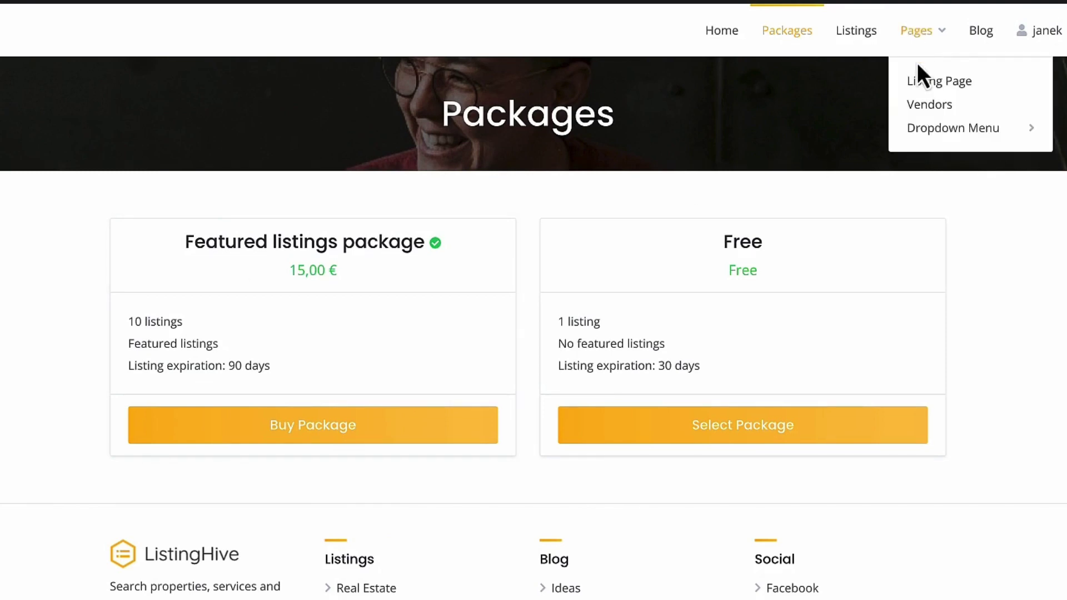
left_click(927, 102)
mouse_move(1040, 30)
left_click(1045, 152)
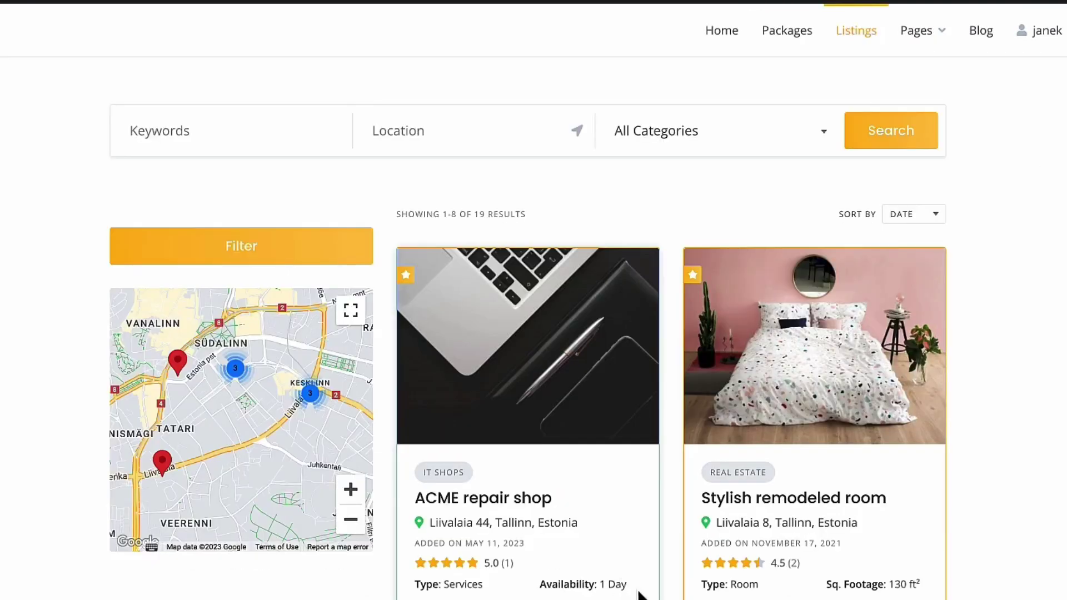
Step: View the reply form of the Pink Moleskine notebook listing, close it without sending, and look over the remaining listings
scroll(778, 595, "down", 3)
scroll(778, 594, "down", 7)
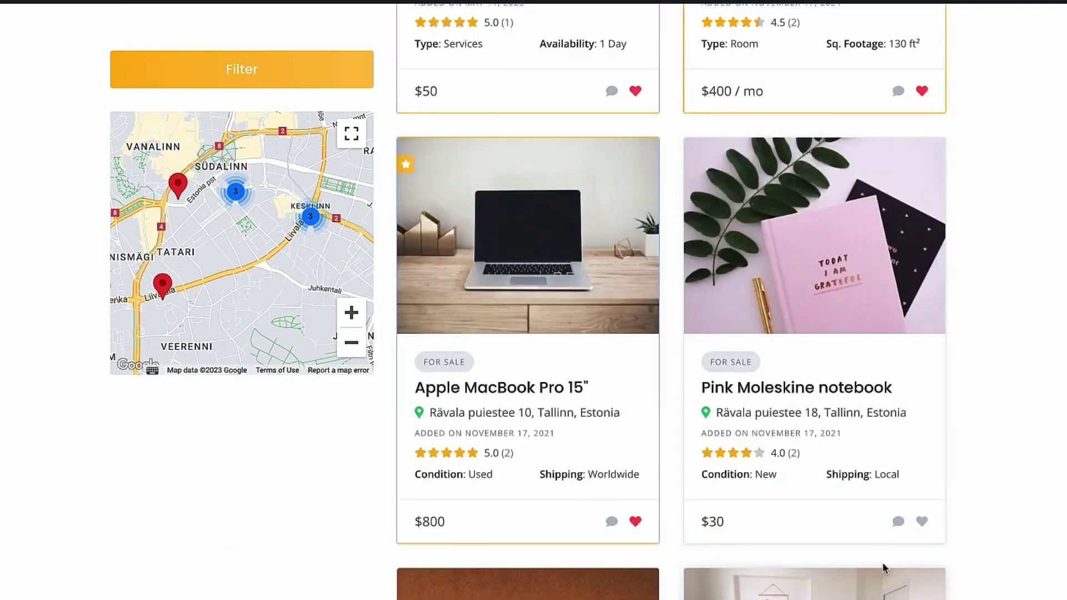
left_click(897, 522)
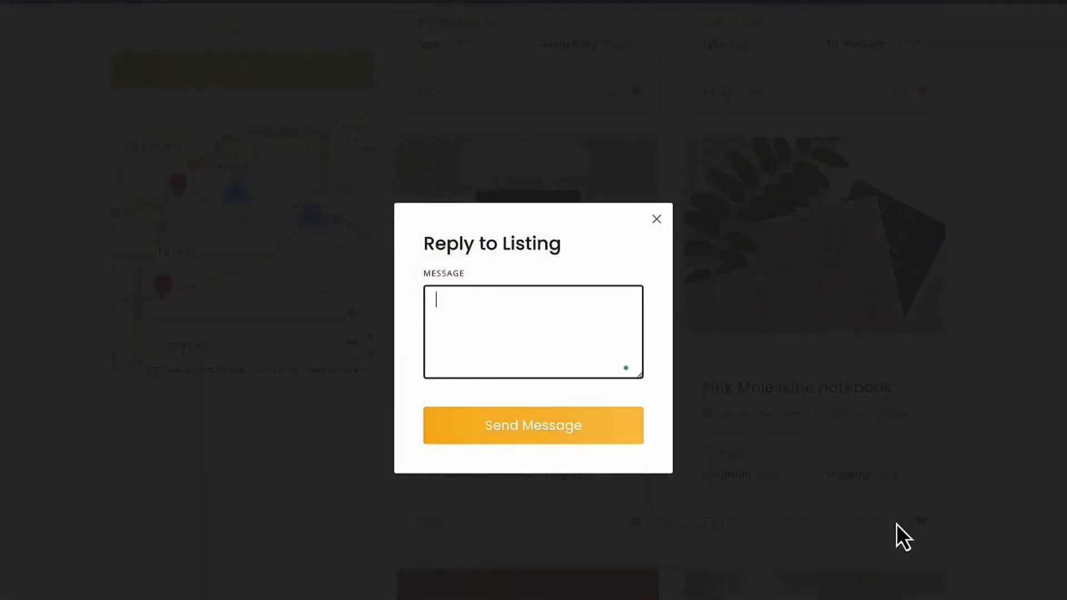
left_click(867, 509)
scroll(352, 397, "down", 8)
scroll(352, 388, "up", 17)
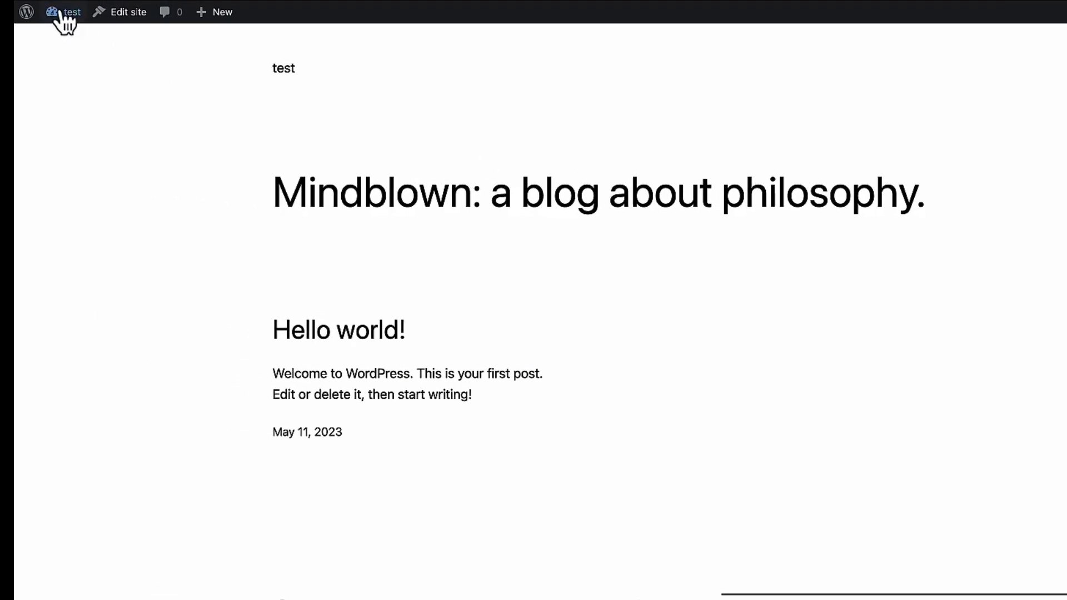
Step: Go to the test site's admin dashboard and open the page for adding new themes
mouse_move(63, 14)
left_click(62, 38)
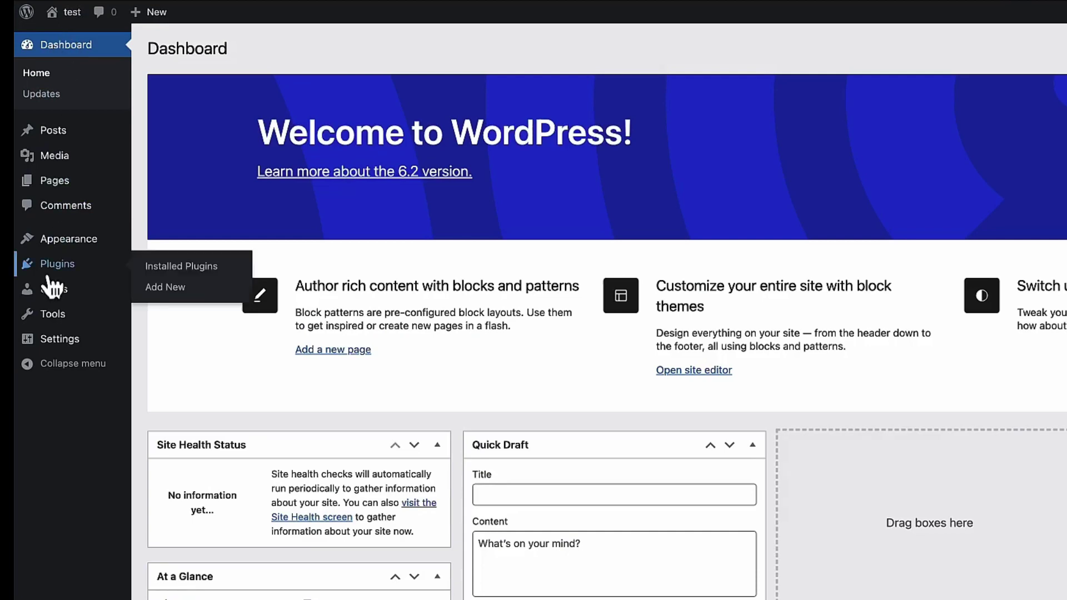
mouse_move(79, 245)
left_click(166, 243)
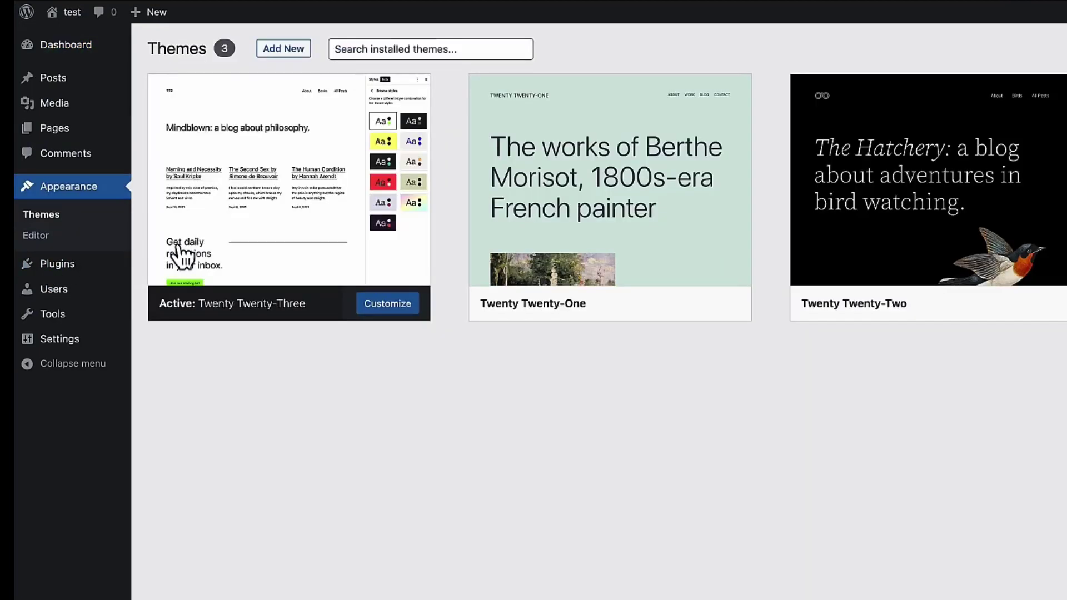
left_click(295, 48)
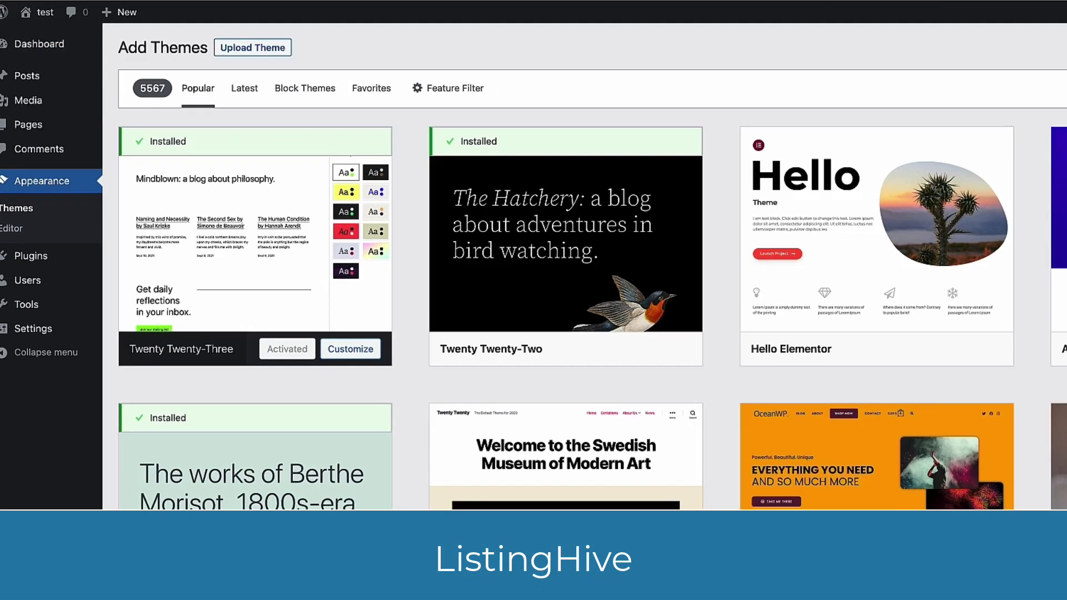
Step: Search the theme directory for "listinghive", then install and activate the ListingHive theme
left_click(945, 80)
type("listinghive")
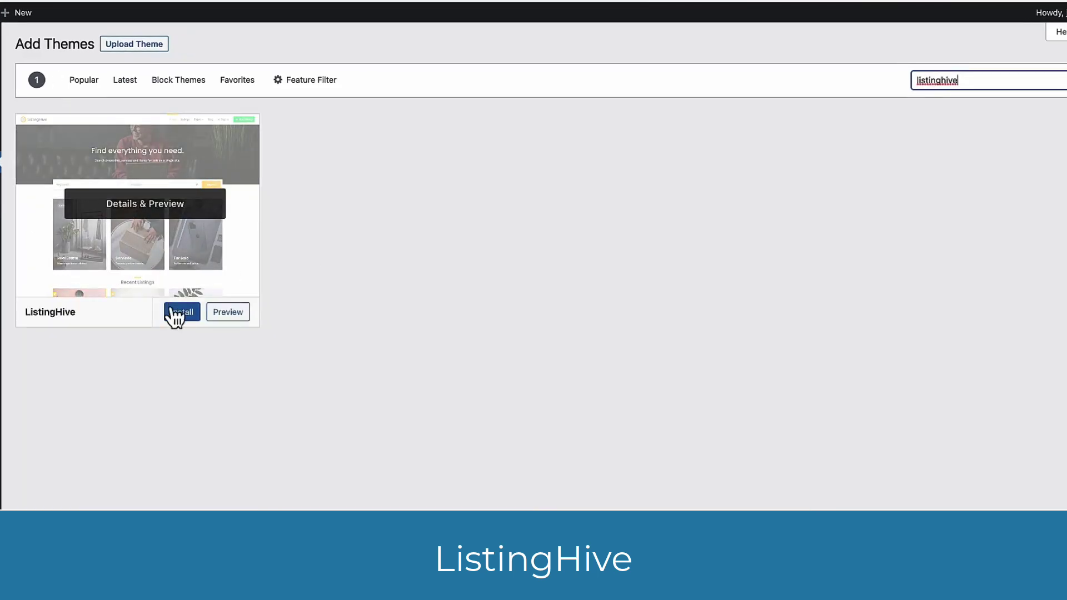
left_click(178, 317)
left_click(165, 311)
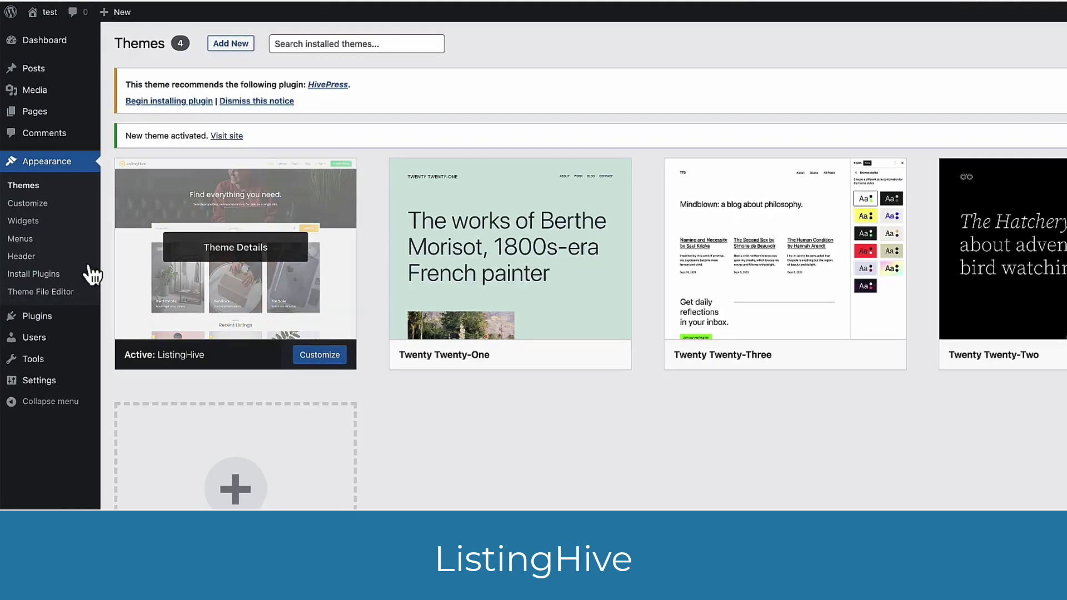
Step: Install and activate the recommended HivePress plugin, then return to the dashboard
left_click(33, 274)
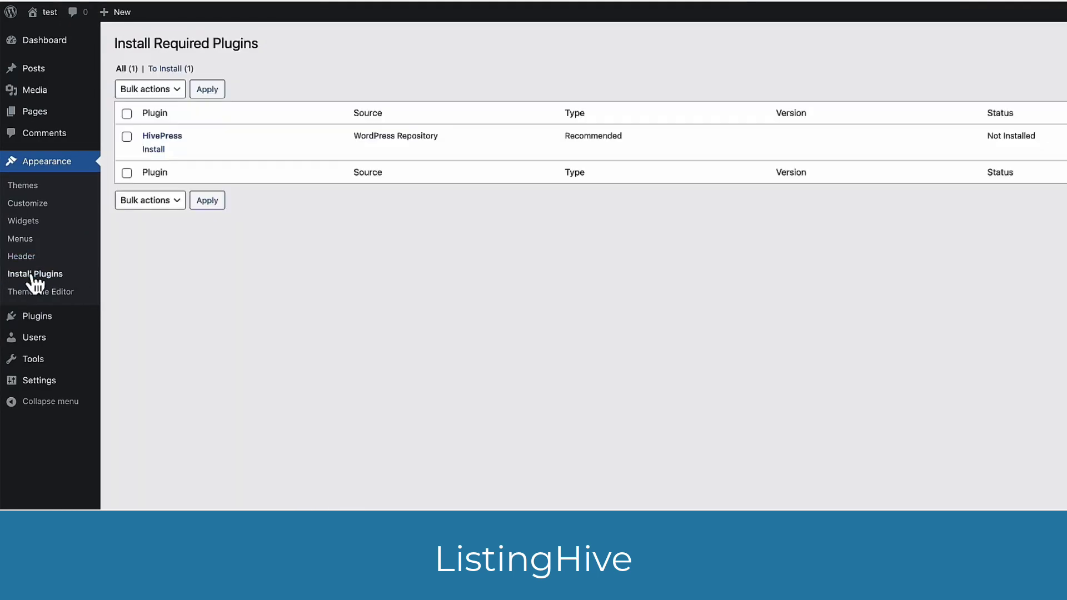
left_click(157, 149)
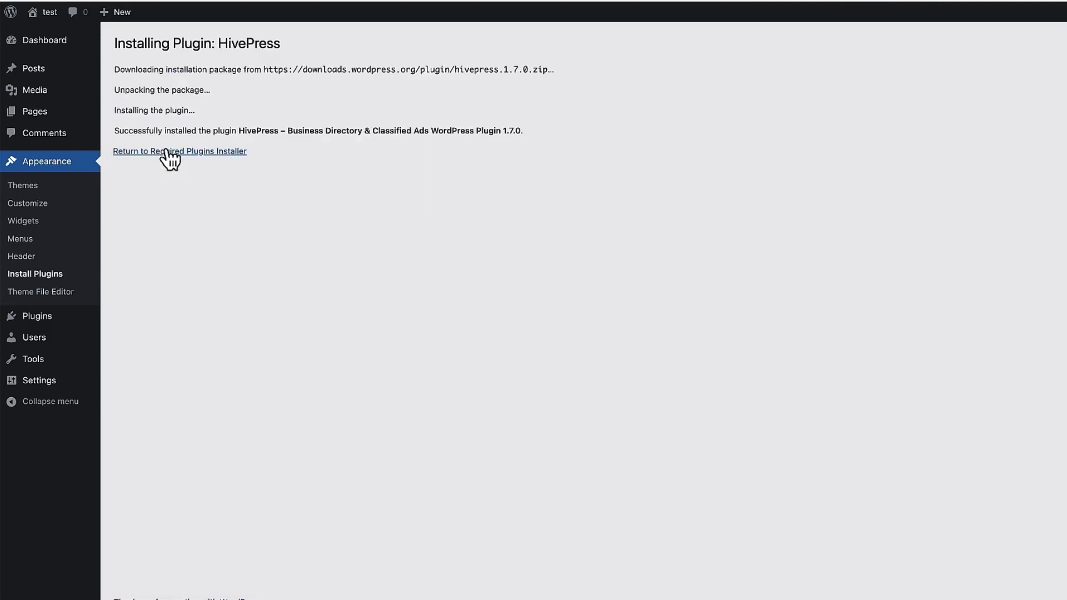
left_click(165, 151)
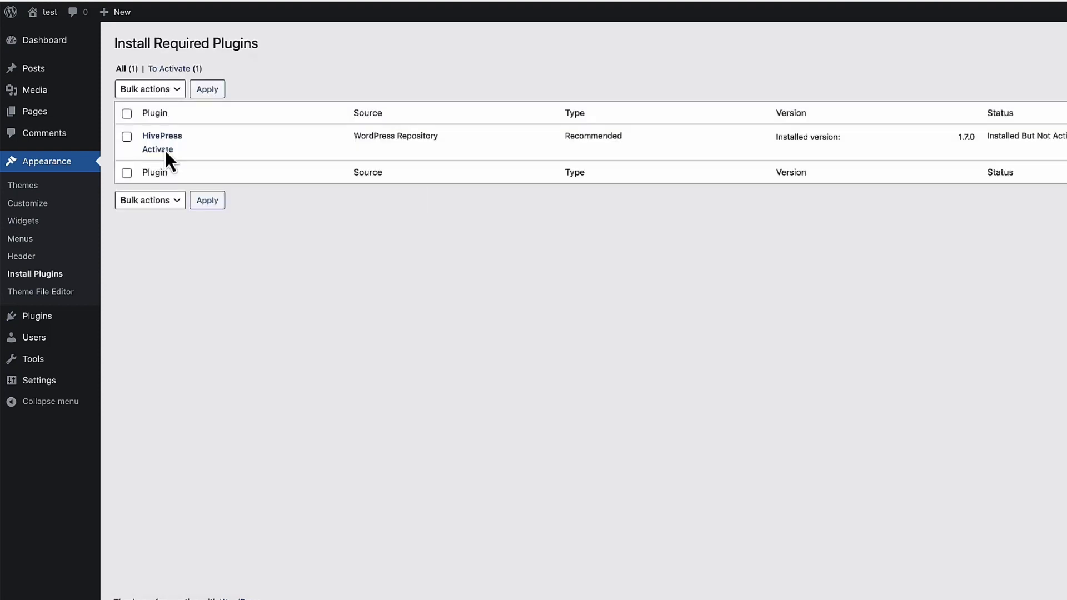
left_click(164, 151)
left_click(351, 153)
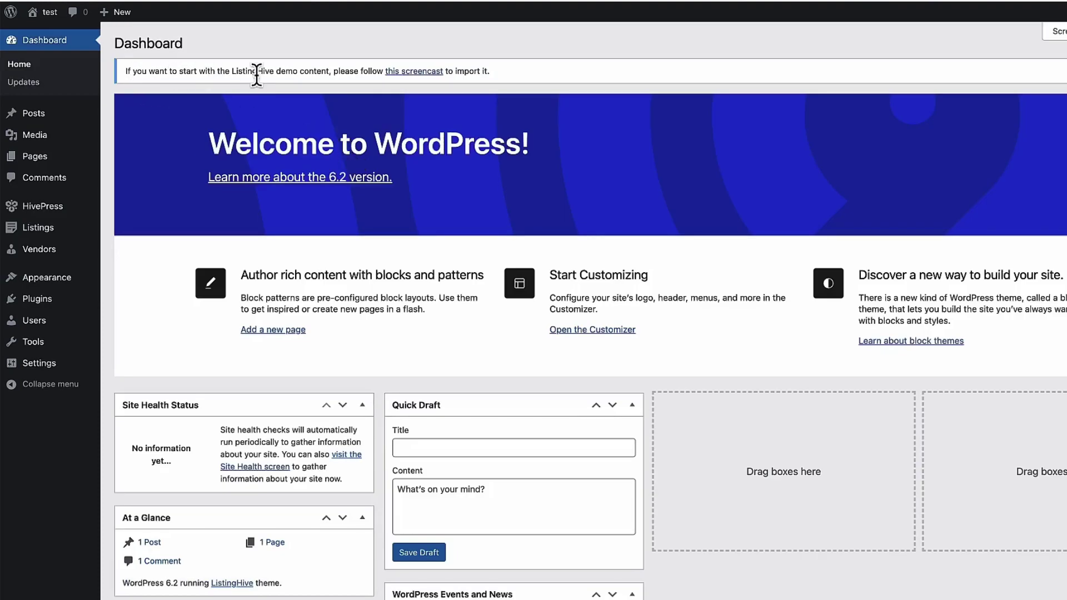
Step: Download the ListingHive demo content archive from the linked HivePress import guide and open the downloaded zip file
left_click(414, 71)
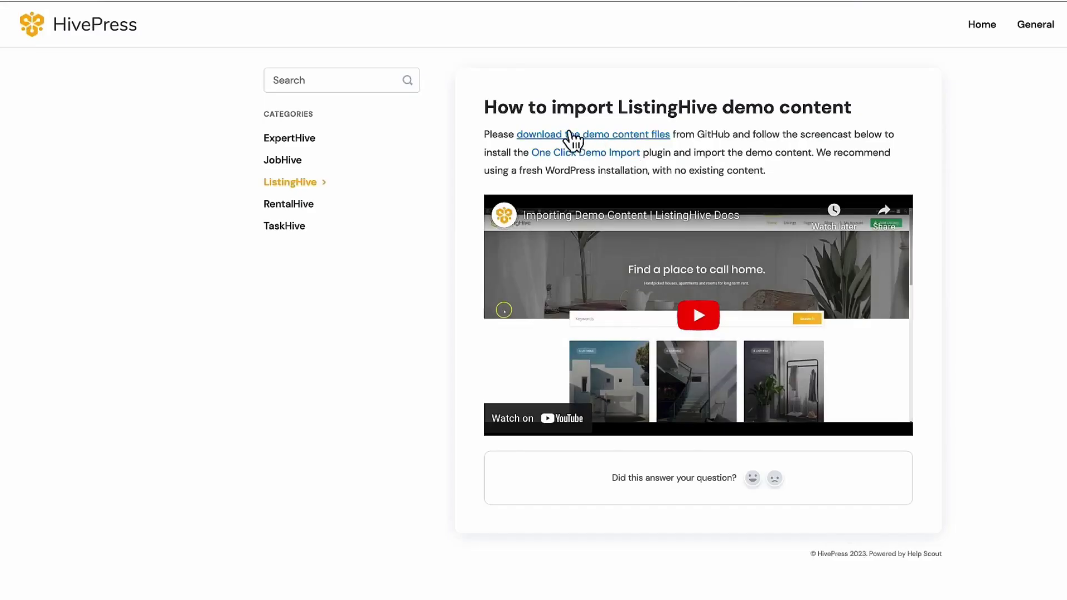
left_click(570, 133)
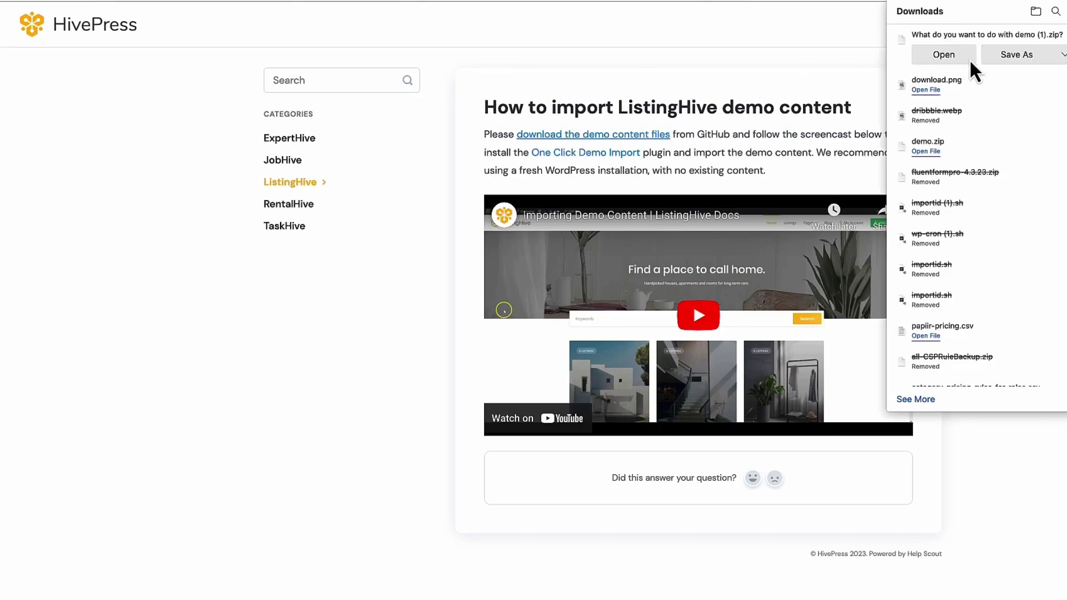
left_click(983, 59)
double_click(676, 107)
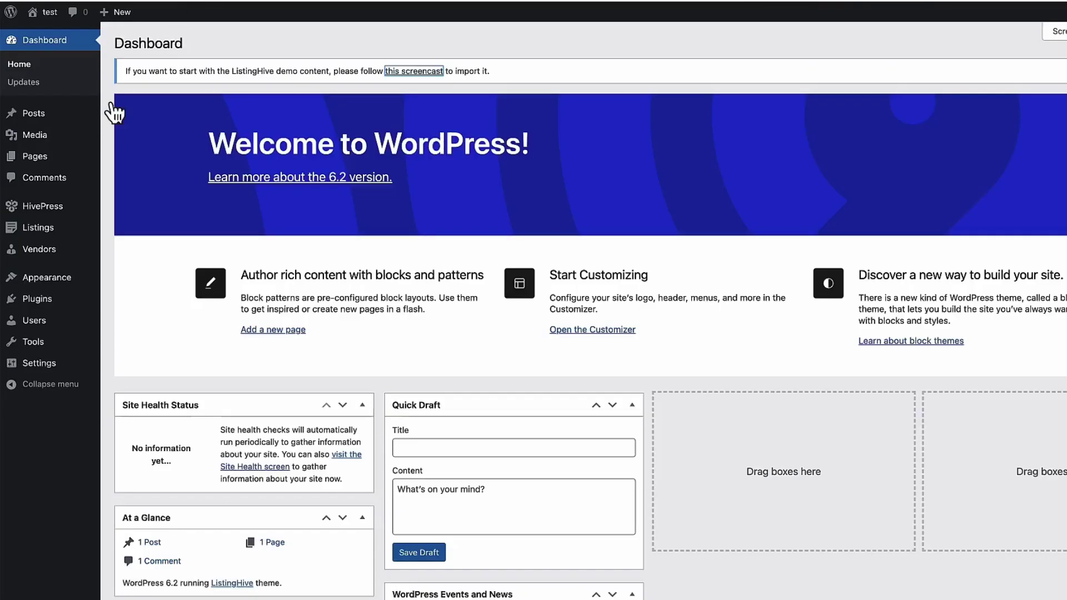
Step: Search the plugin directory for "one click demo import", then install and activate the One Click Demo Import plugin
mouse_move(53, 309)
left_click(136, 320)
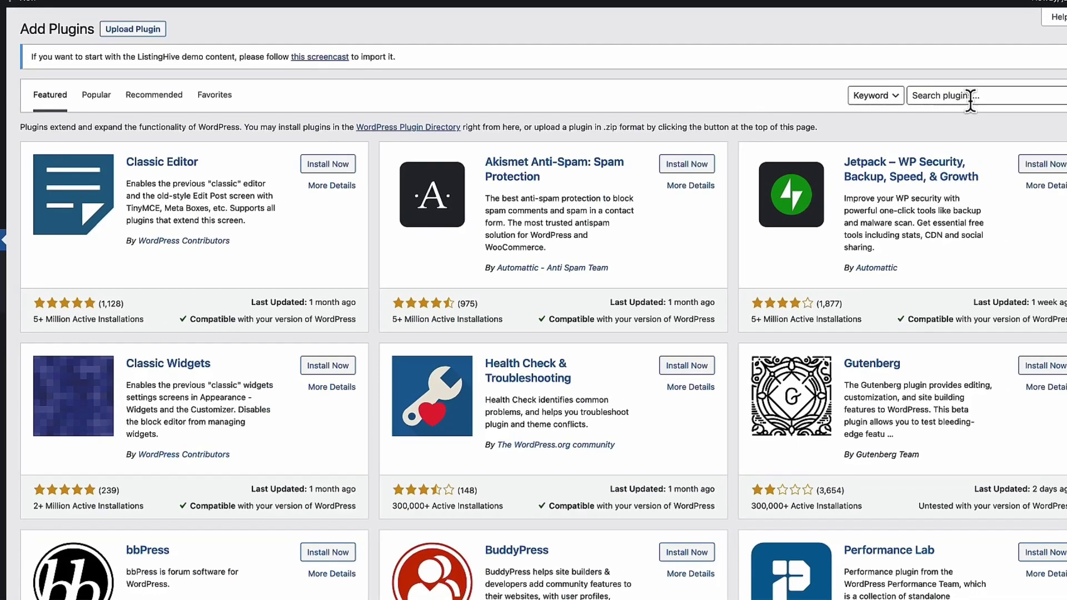
left_click(972, 100)
type("one click demo import")
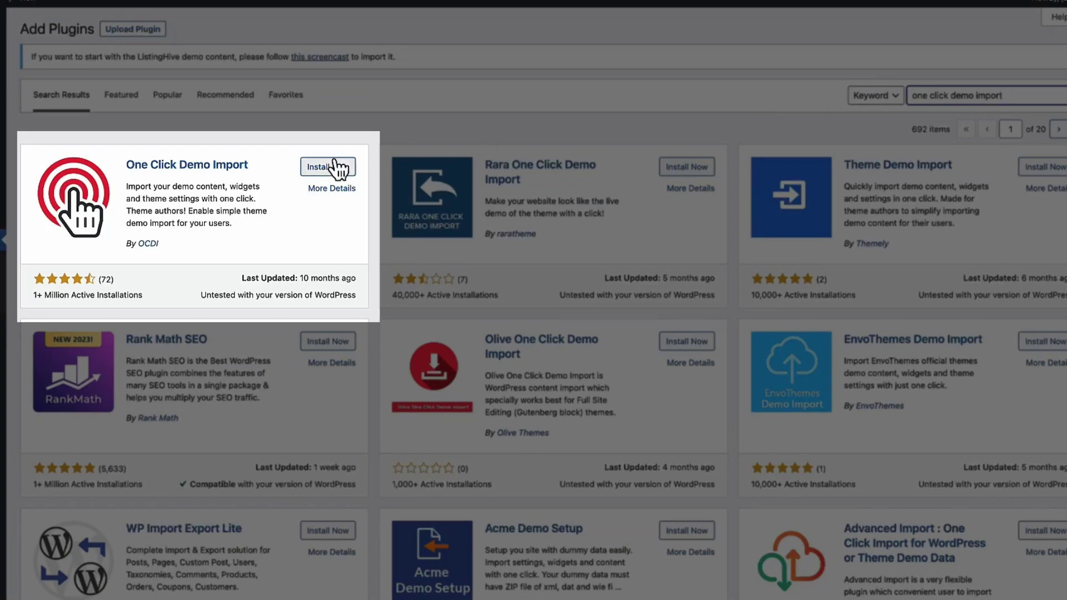
left_click(333, 167)
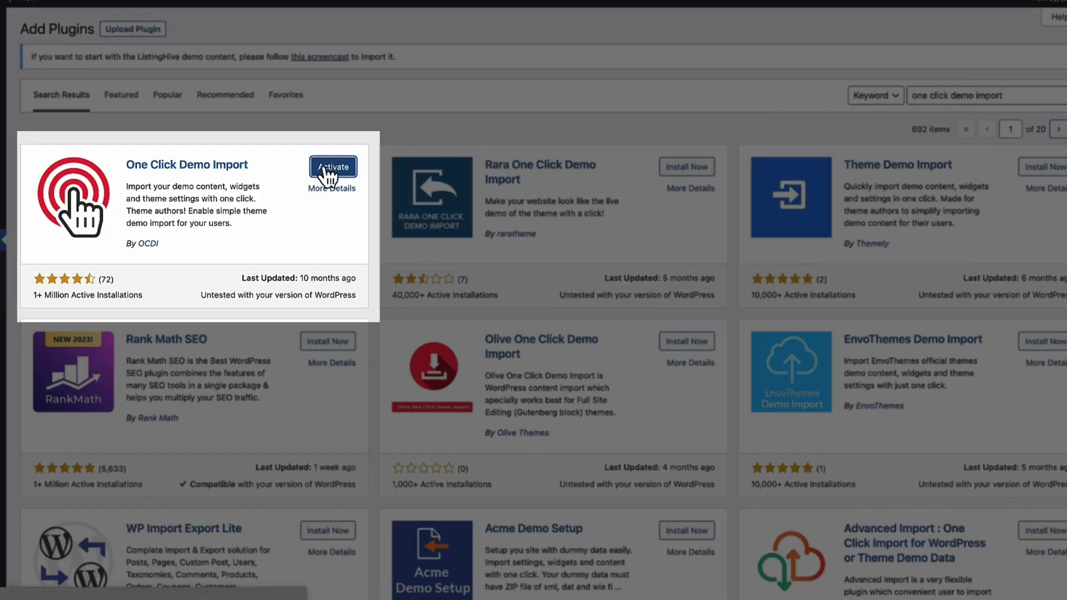
left_click(334, 167)
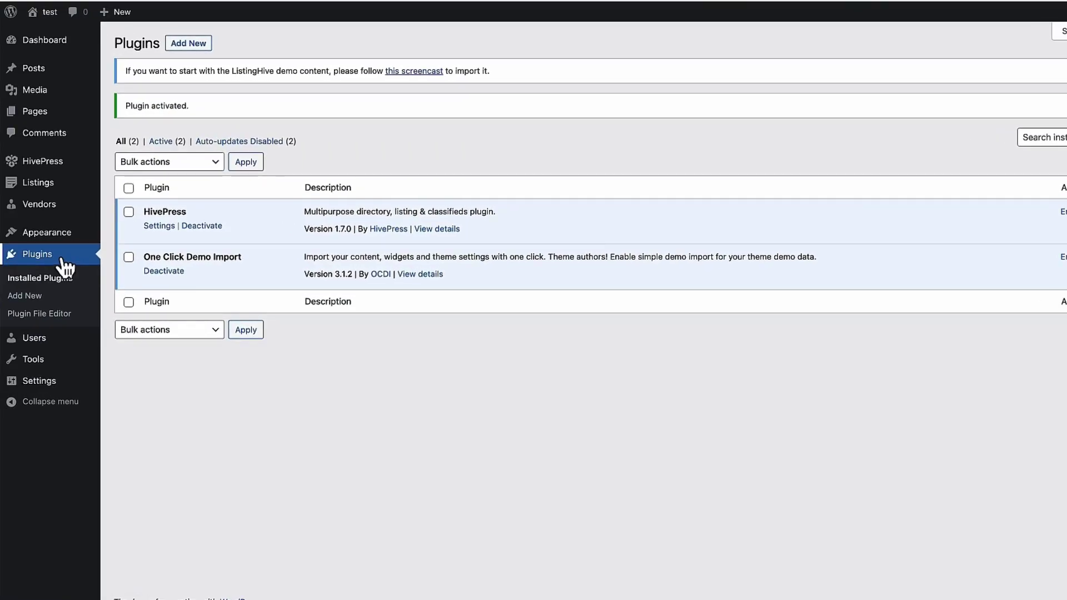
Step: Open the demo data import page and choose content.xml from the demo folder in Downloads as the content file
mouse_move(64, 239)
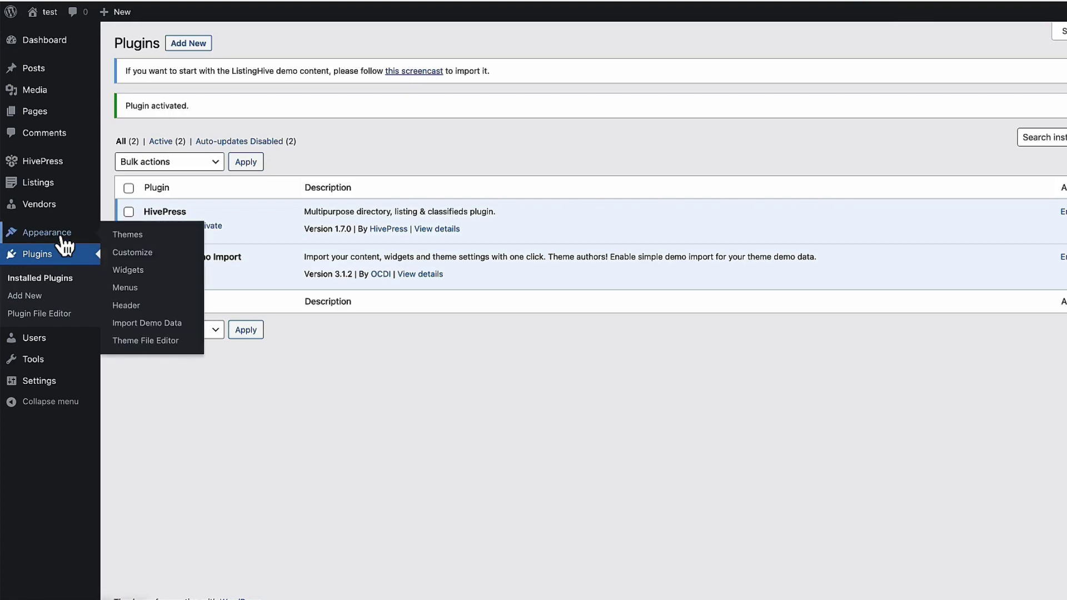
left_click(153, 324)
scroll(246, 142, "down", 10)
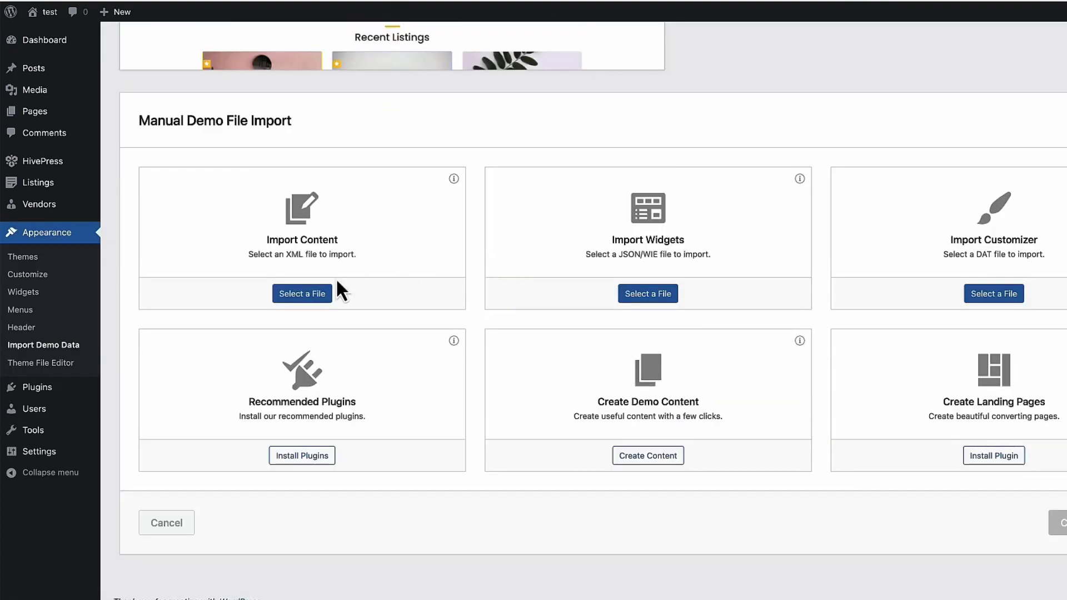
left_click(305, 294)
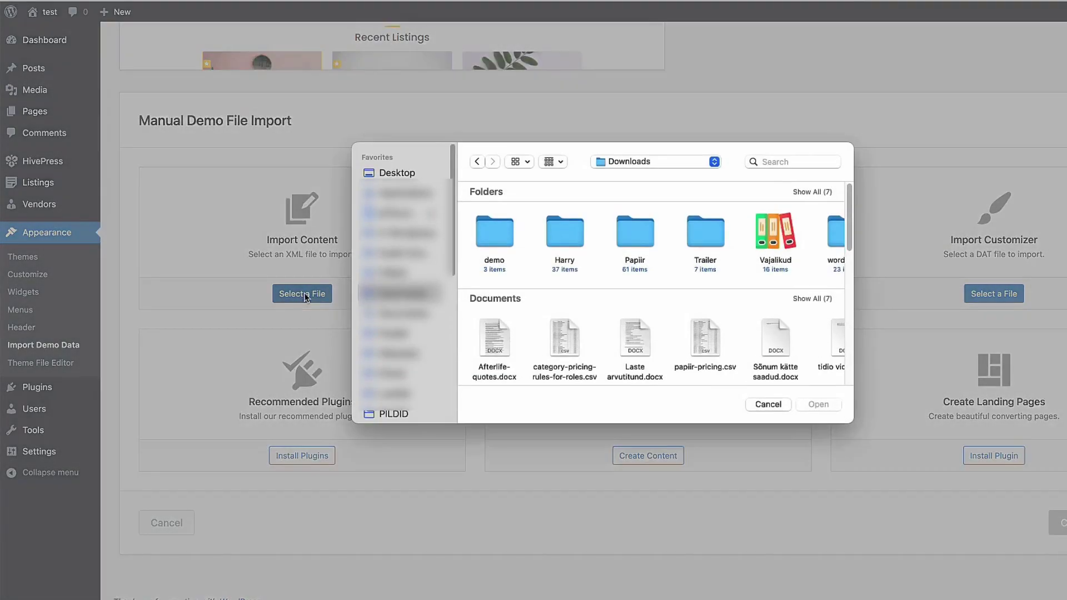
double_click(530, 252)
left_click(518, 209)
left_click(818, 405)
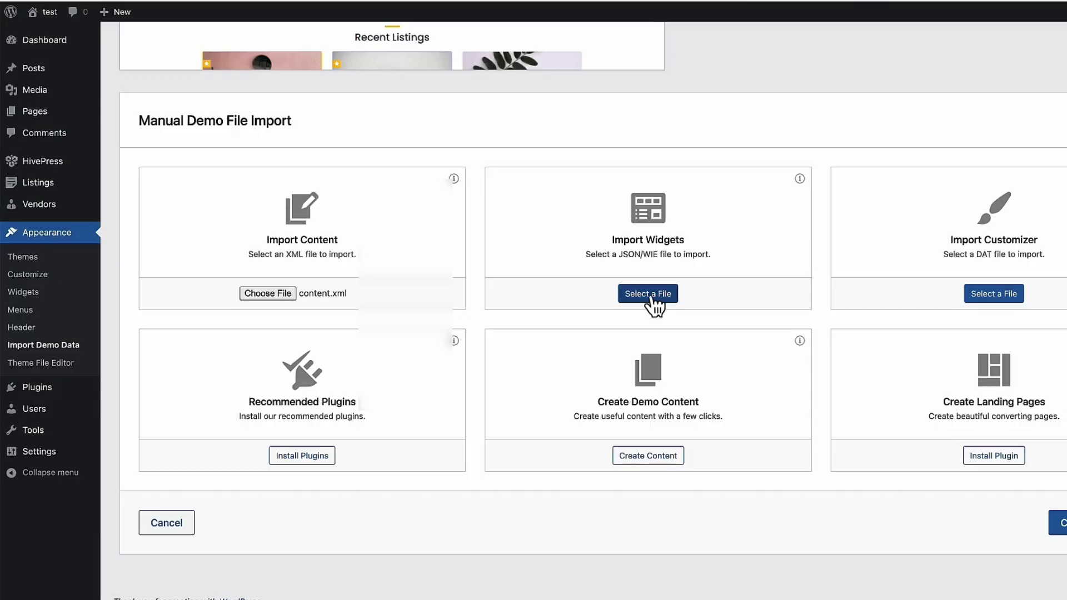
Step: Choose widgets.wie as the widgets import file and customizer.dat as the customizer import file
left_click(649, 294)
left_click(524, 264)
left_click(818, 405)
left_click(994, 293)
left_click(528, 251)
left_click(816, 405)
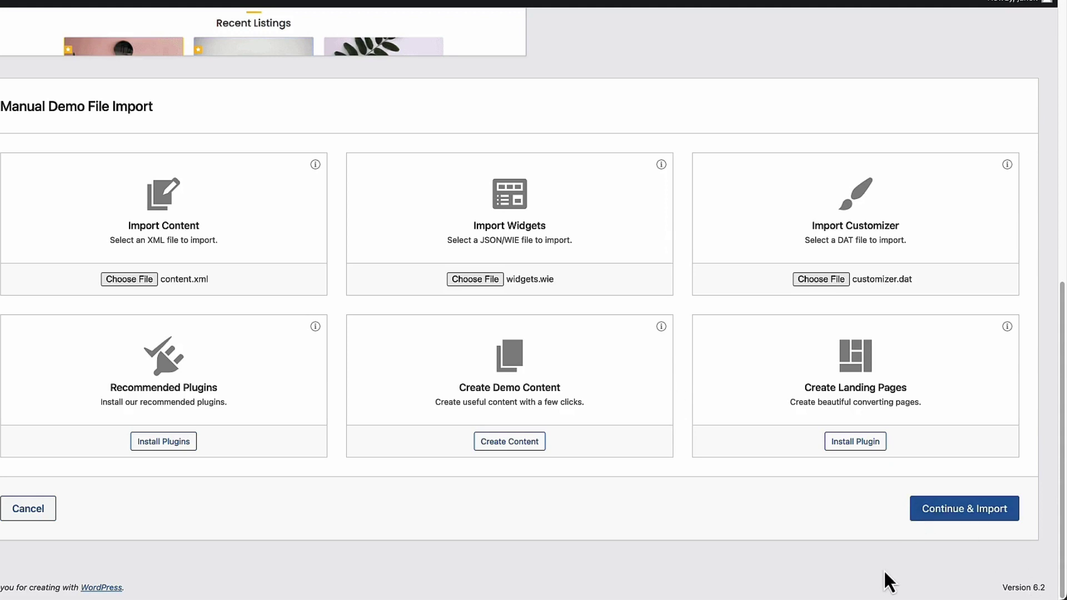
Step: Run the demo import with the chosen files and view the imported homepage on the live site
left_click(952, 510)
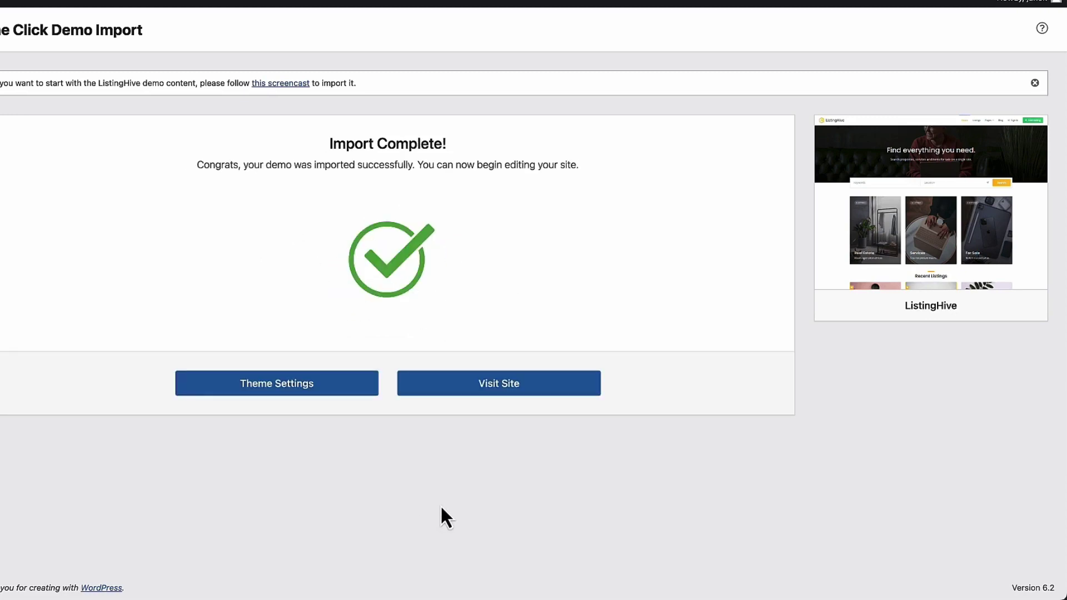
left_click(515, 392)
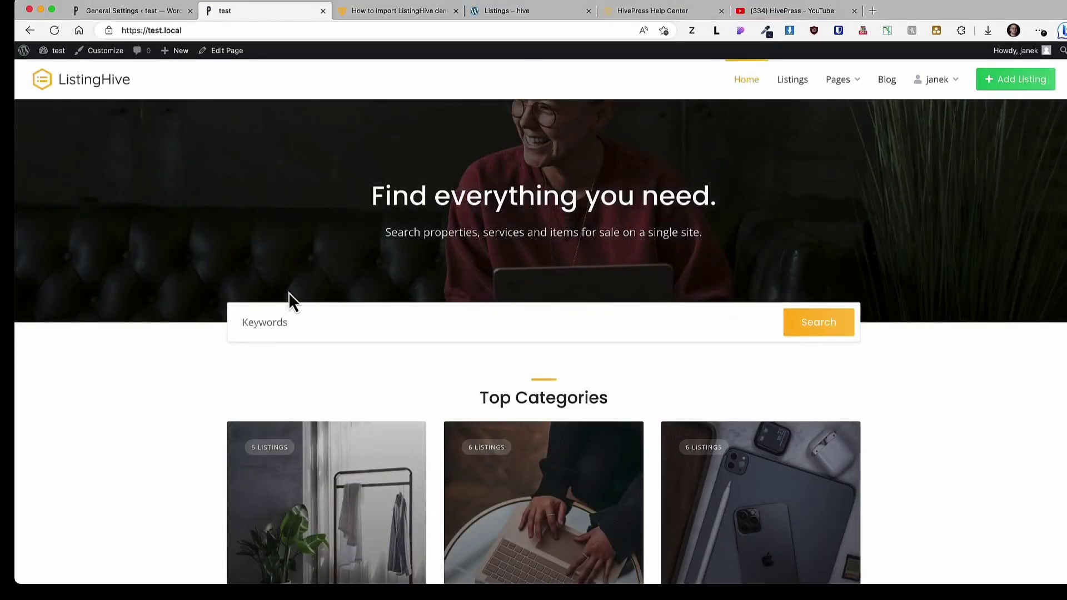
scroll(289, 303, "down", 5)
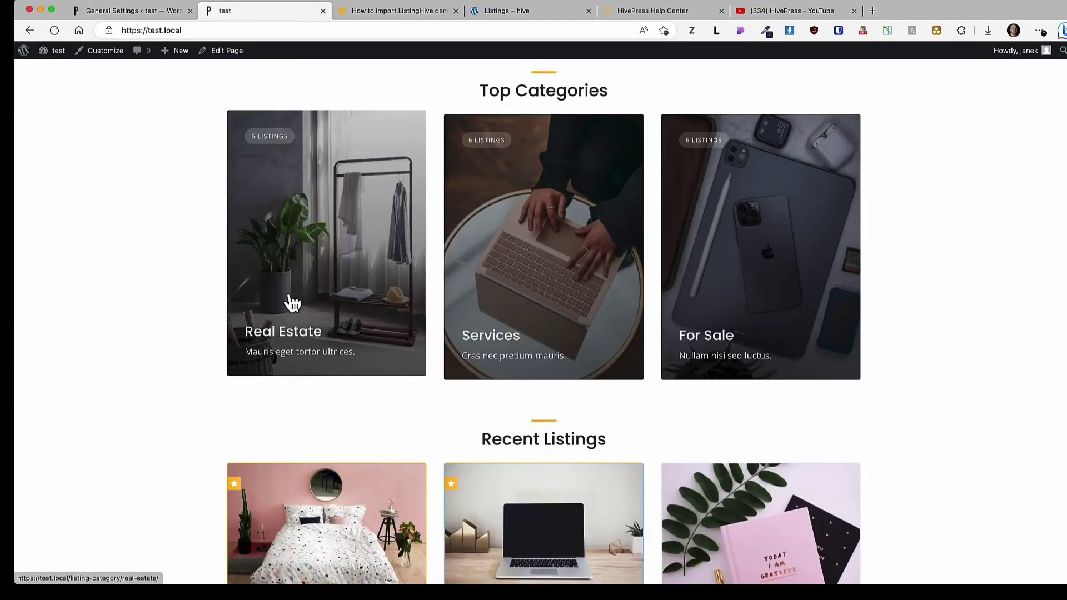
scroll(288, 302, "down", 8)
scroll(261, 331, "down", 3)
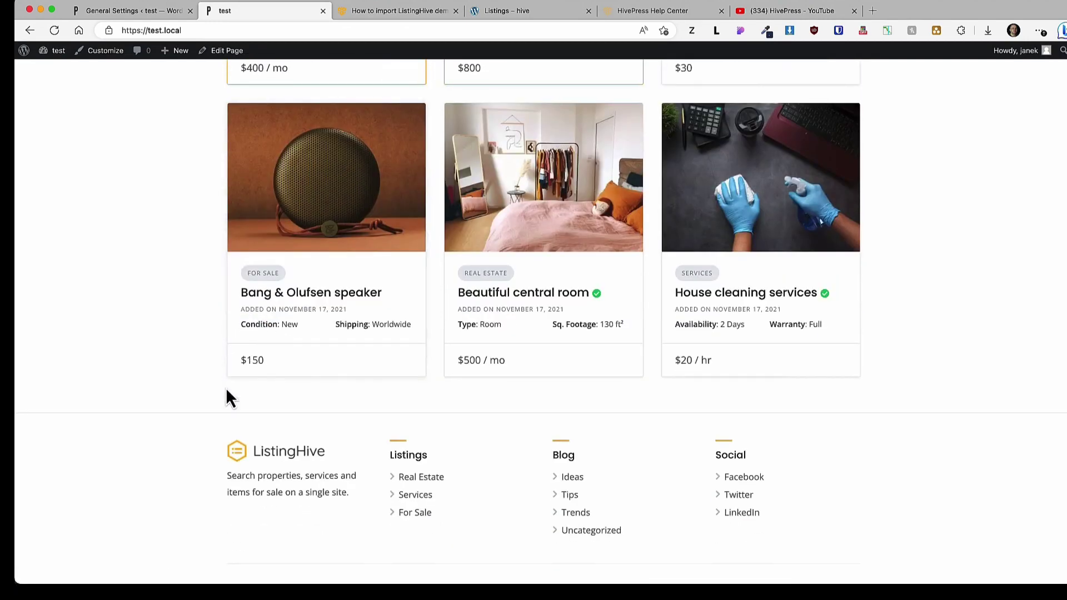
scroll(226, 388, "up", 15)
scroll(226, 388, "down", 6)
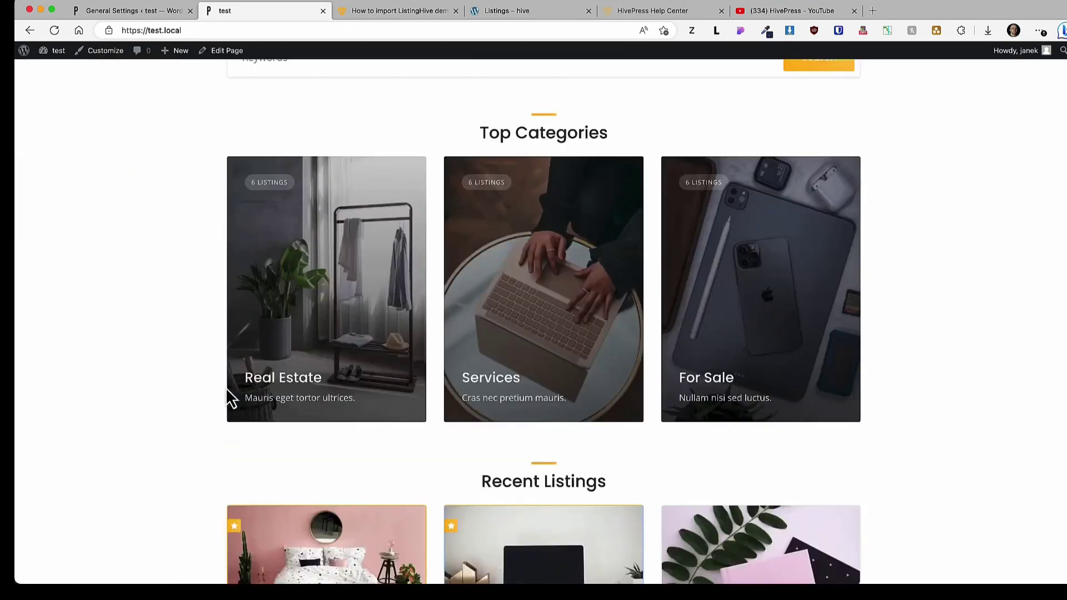
scroll(226, 388, "up", 6)
Step: Return to the WordPress dashboard and open the HivePress extensions page
left_click(140, 12)
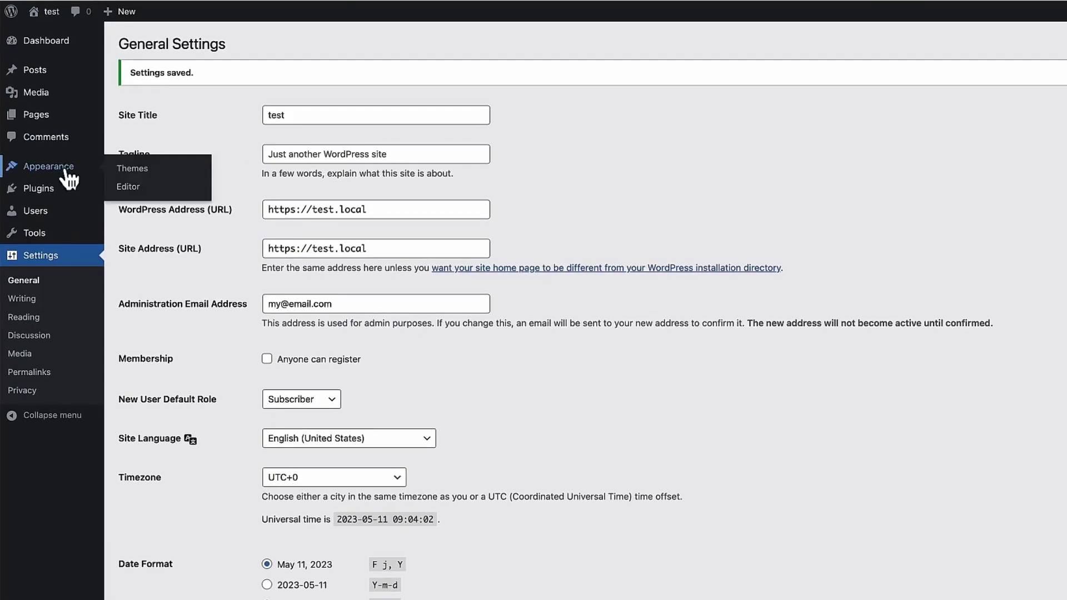
left_click(50, 51)
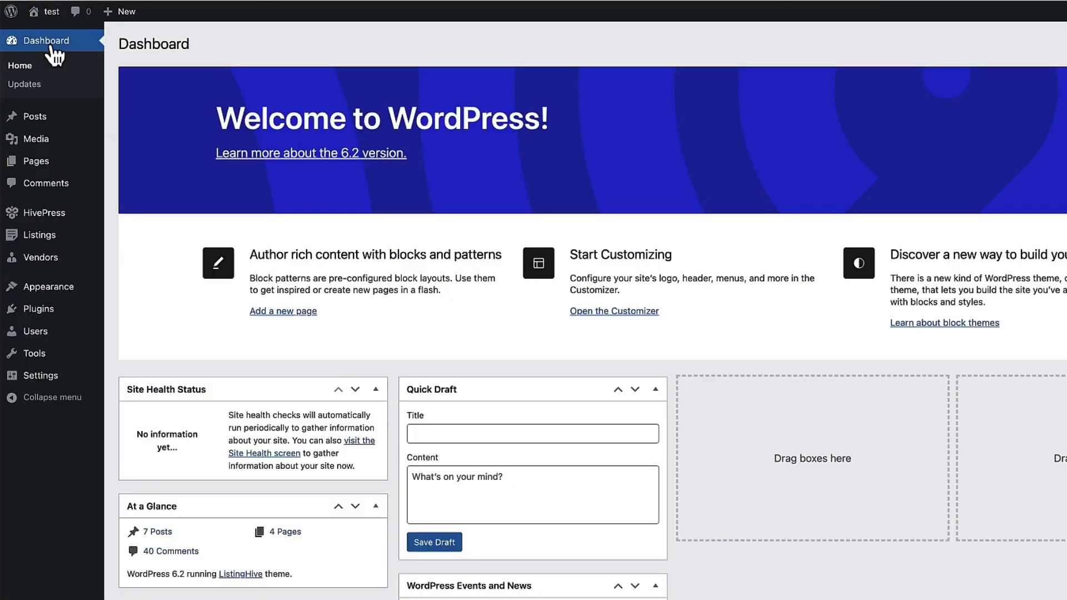
mouse_move(51, 221)
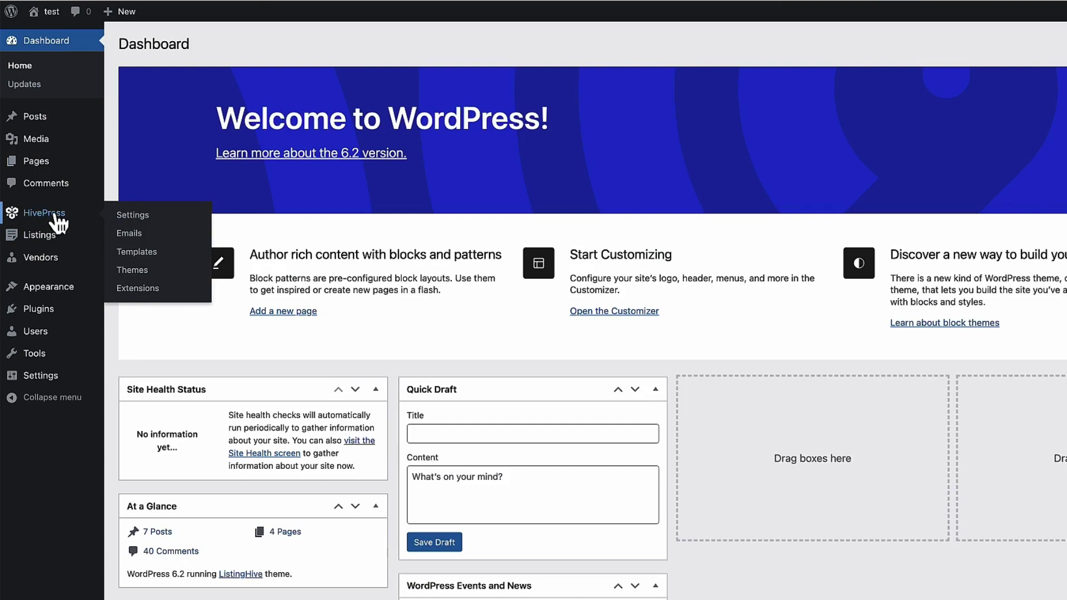
mouse_move(48, 266)
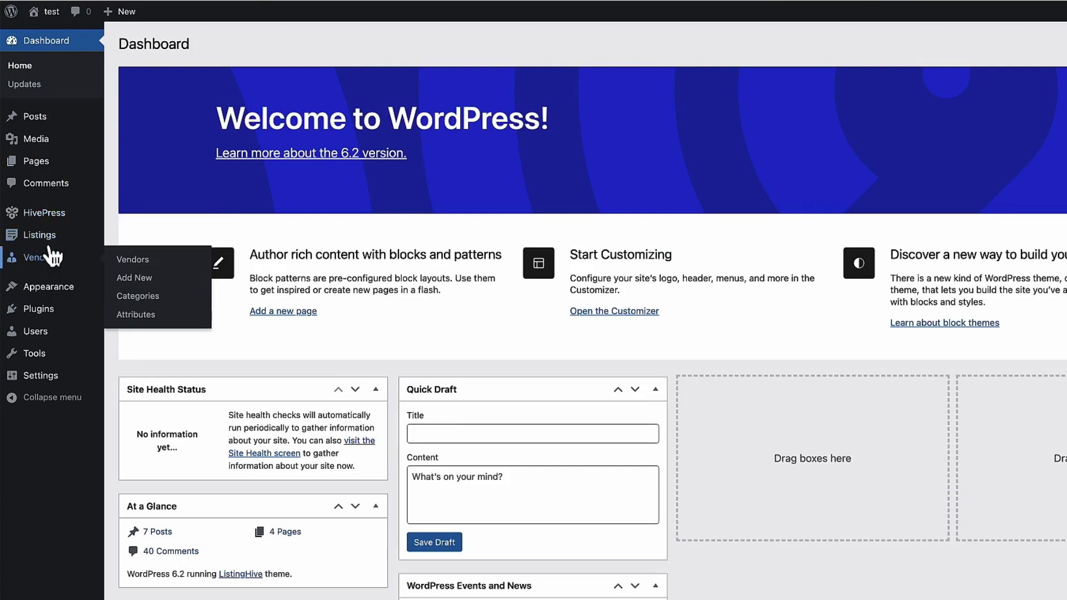
left_click(140, 290)
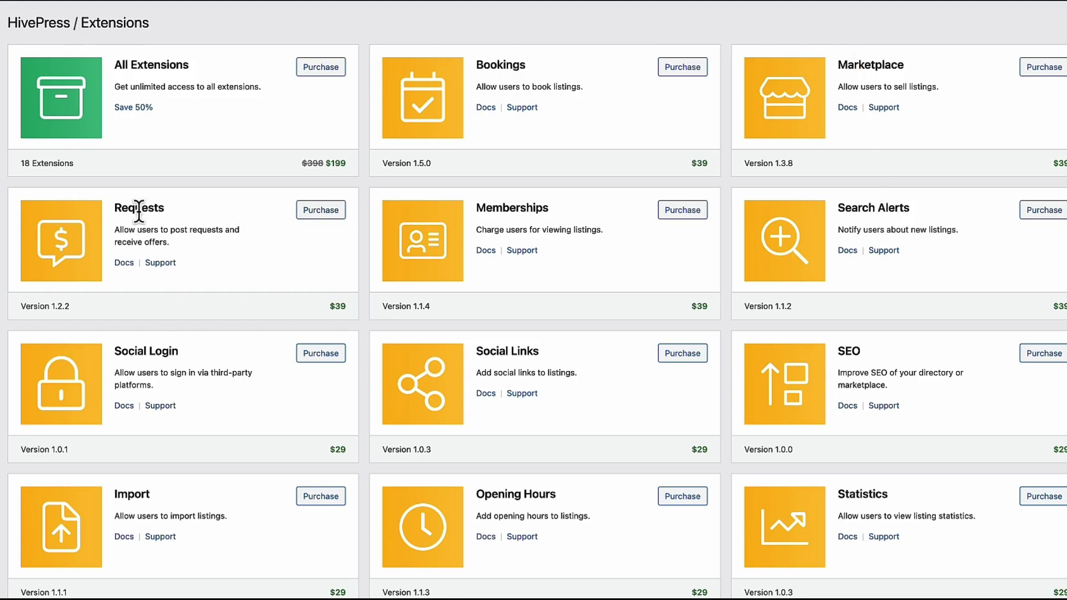
Step: Install and activate the free Claim Listings extension
scroll(152, 219, "down", 4)
scroll(422, 202, "down", 5)
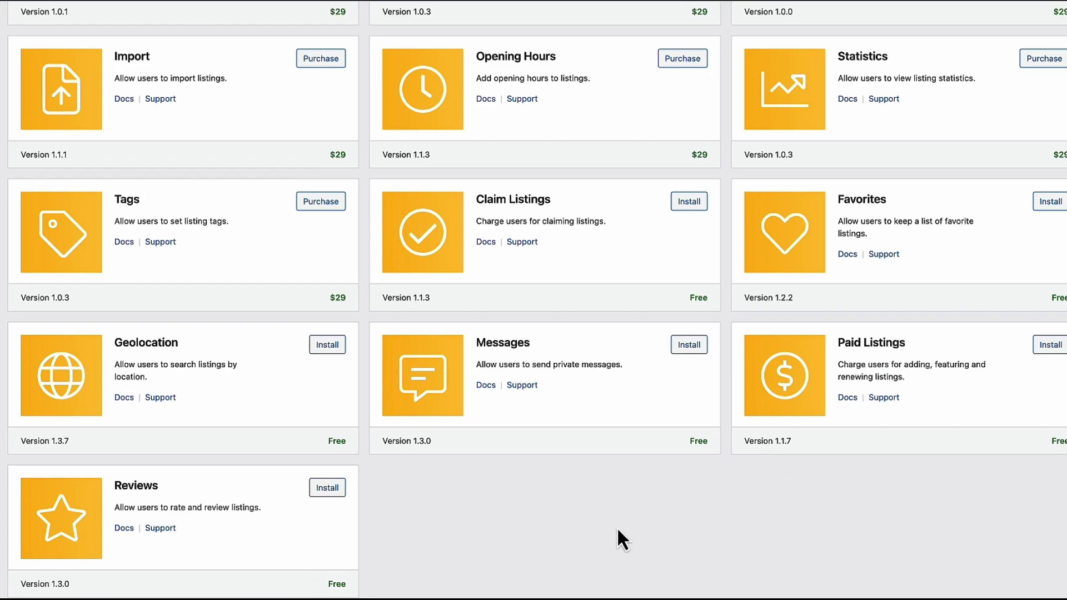
left_click(692, 203)
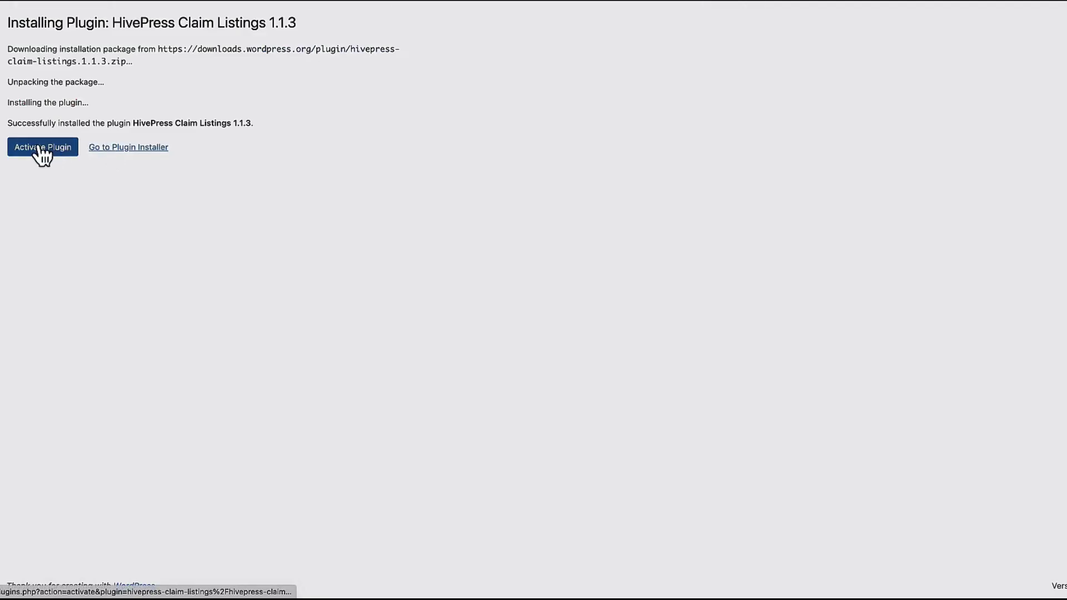
left_click(42, 147)
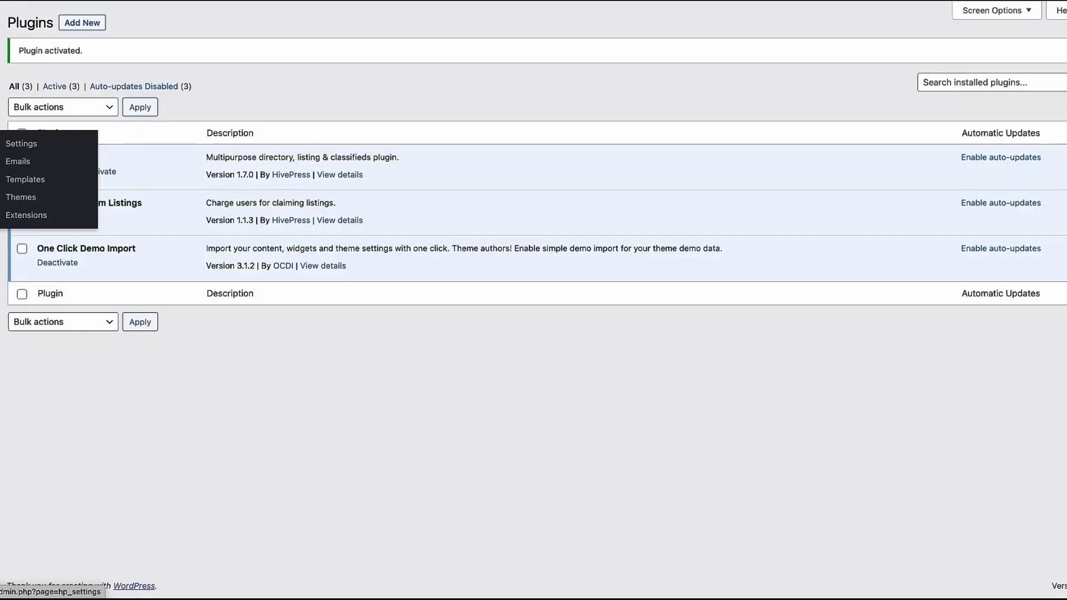
Step: Go back to the HivePress extensions list and examine the All Extensions bundle's license terms
left_click(26, 217)
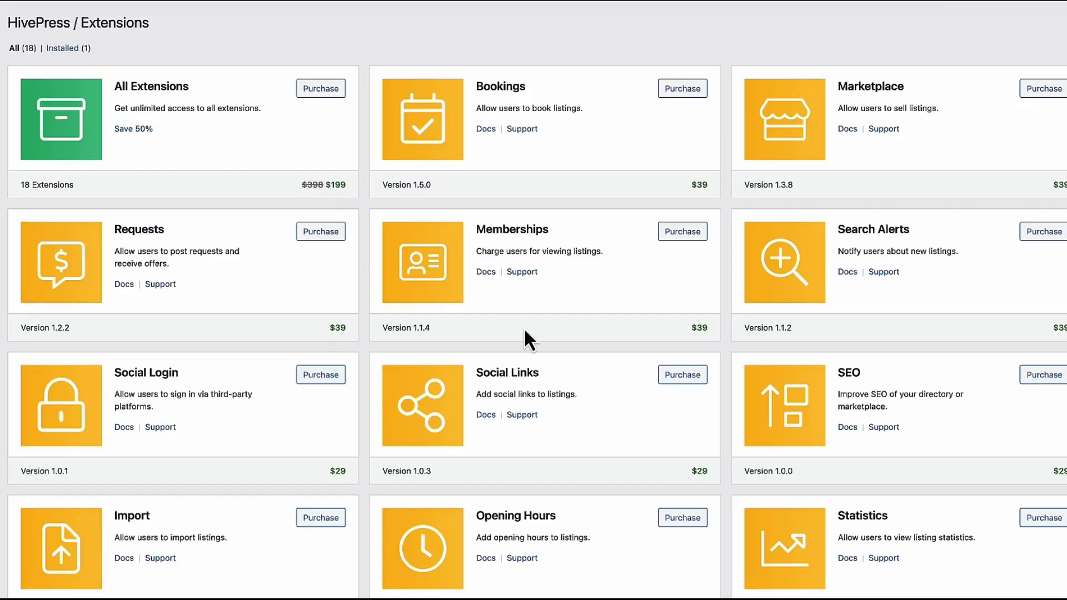
scroll(615, 325, "down", 9)
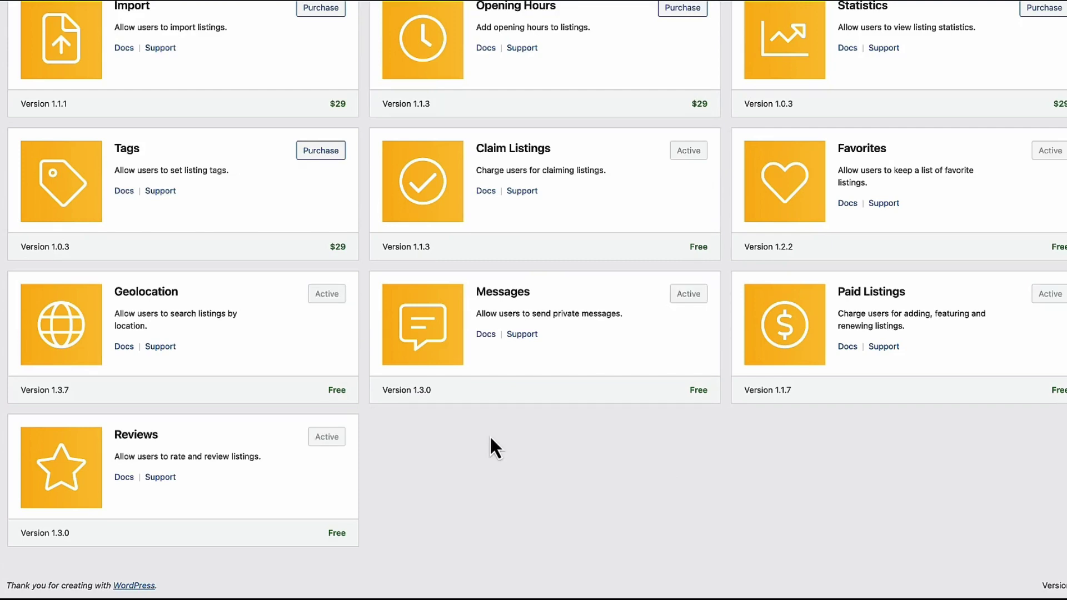
scroll(489, 435, "up", 9)
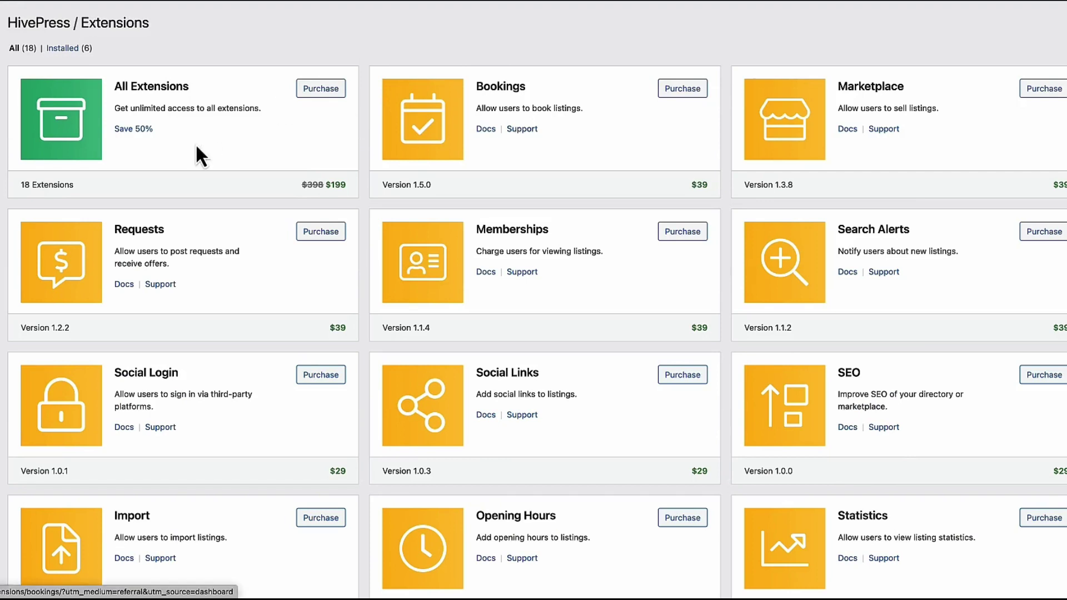
left_click(130, 129)
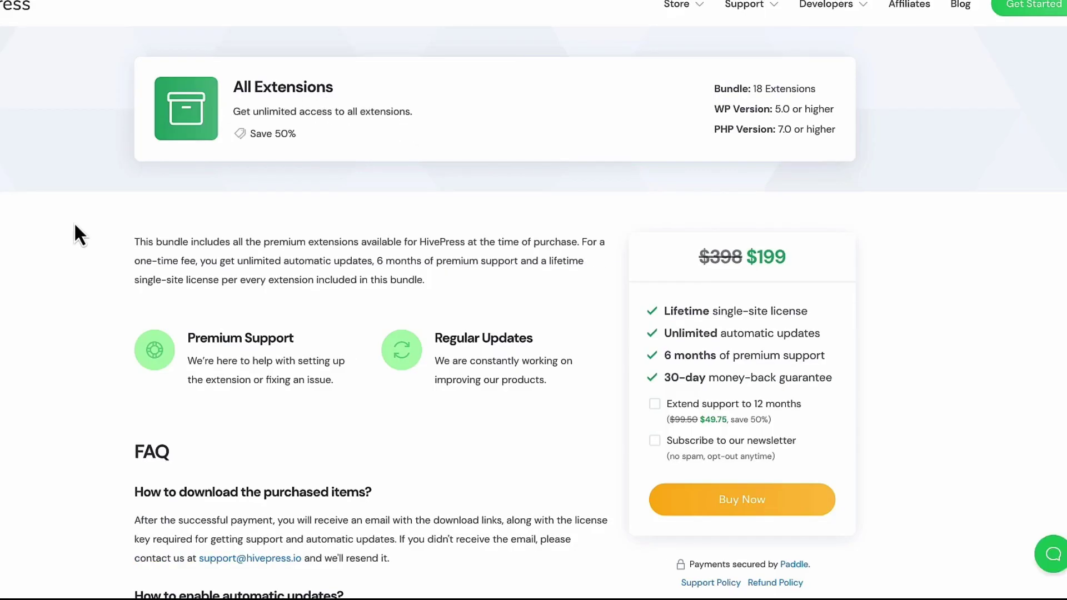
left_click_drag(807, 312, 665, 311)
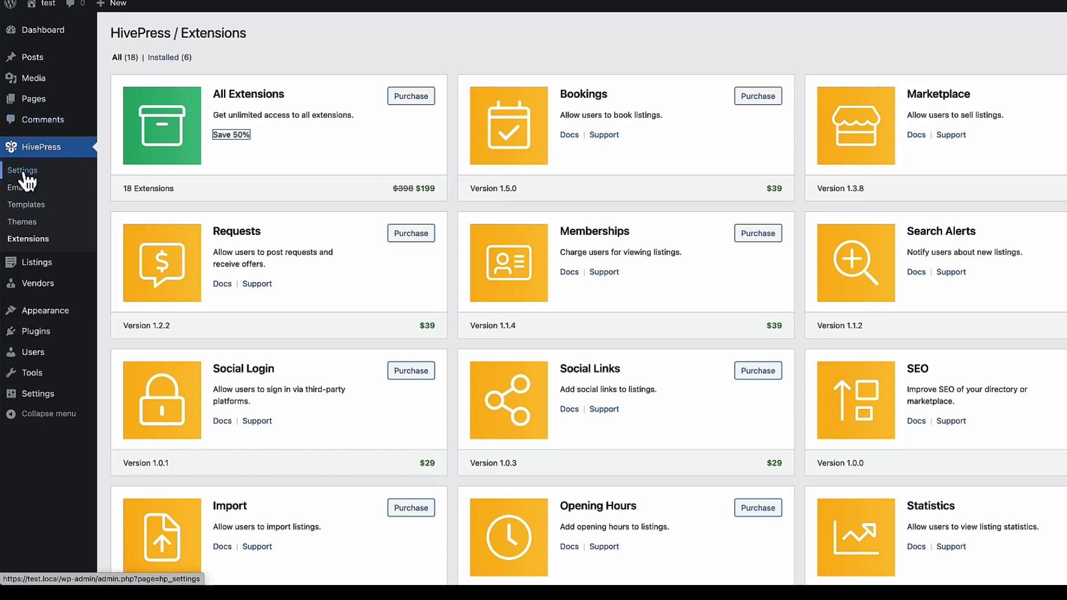
Step: Add Categories to the default search fields in the HivePress listing settings, save, and reload the homepage
left_click(22, 172)
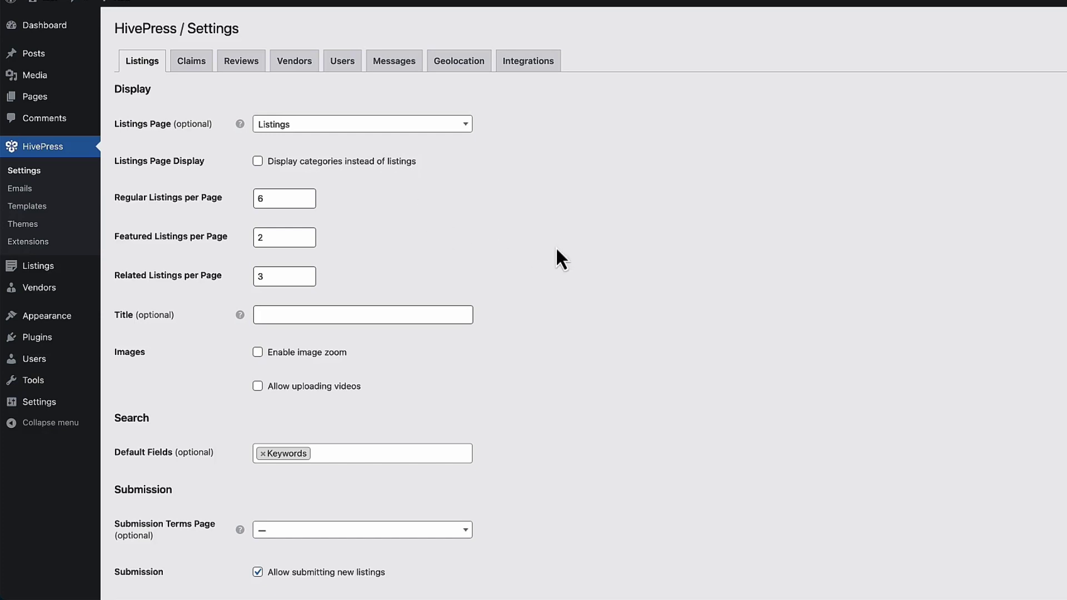
scroll(556, 245, "down", 3)
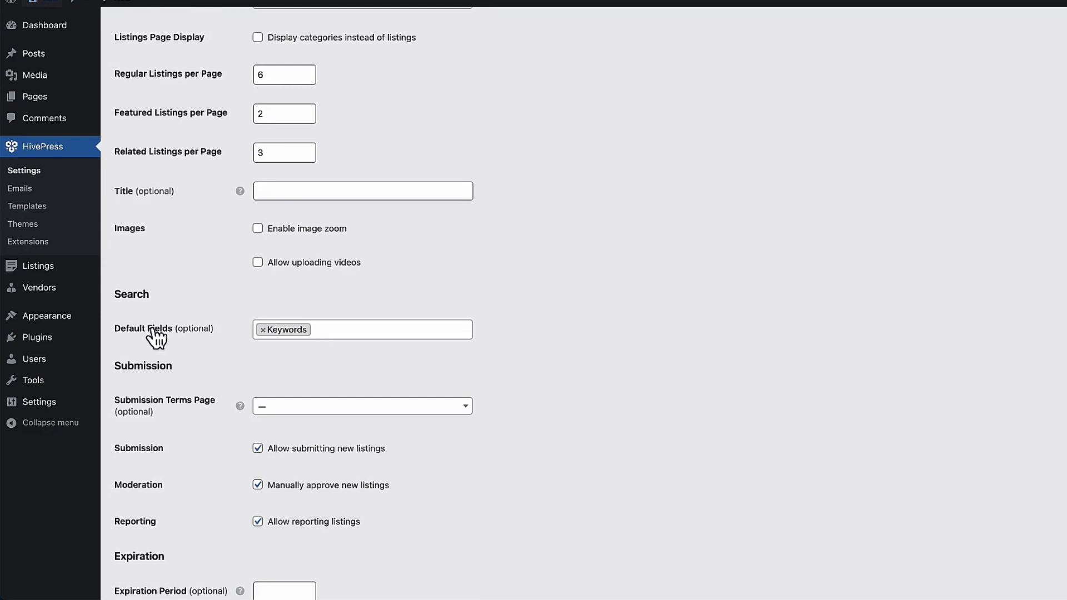
left_click(336, 330)
left_click(283, 369)
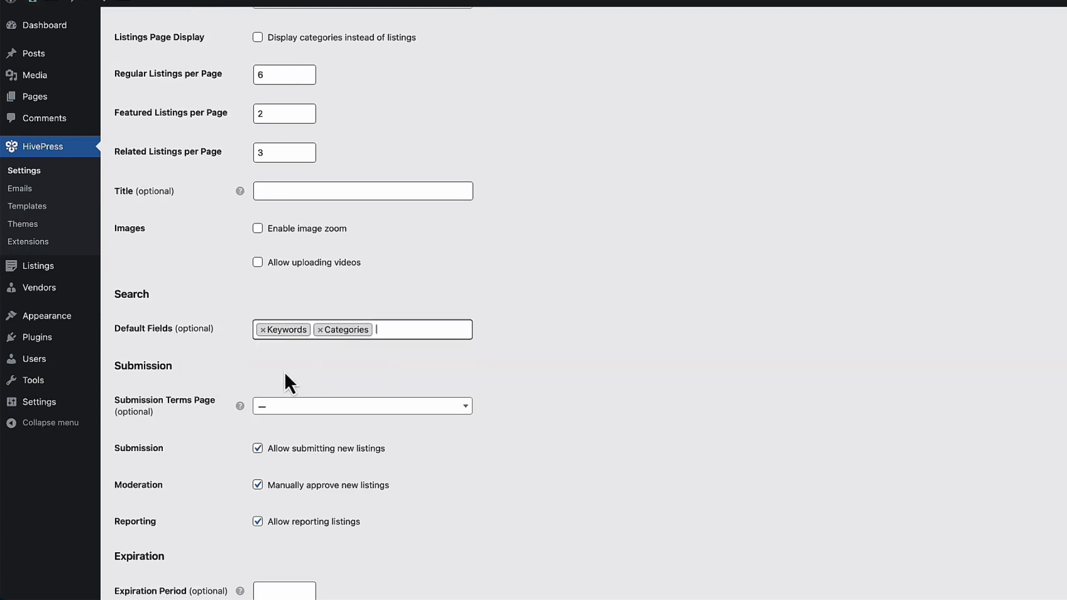
scroll(572, 334, "down", 6)
left_click(139, 542)
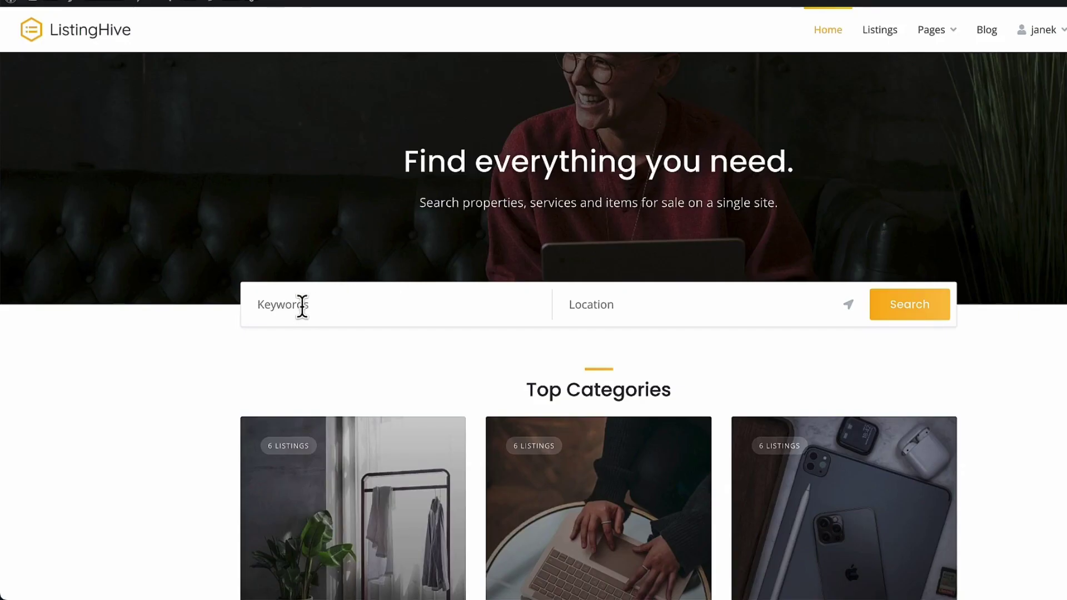
key("ctrl+r")
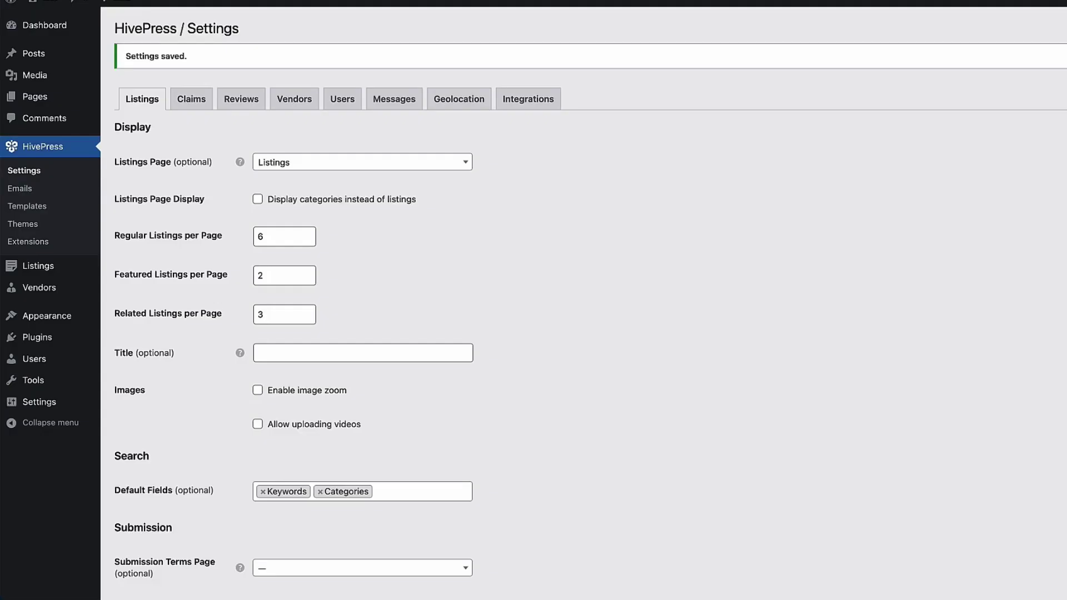
Step: Check which WooCommerce products can be chosen for featuring listings in the listing settings
scroll(844, 338, "down", 6)
scroll(838, 340, "down", 2)
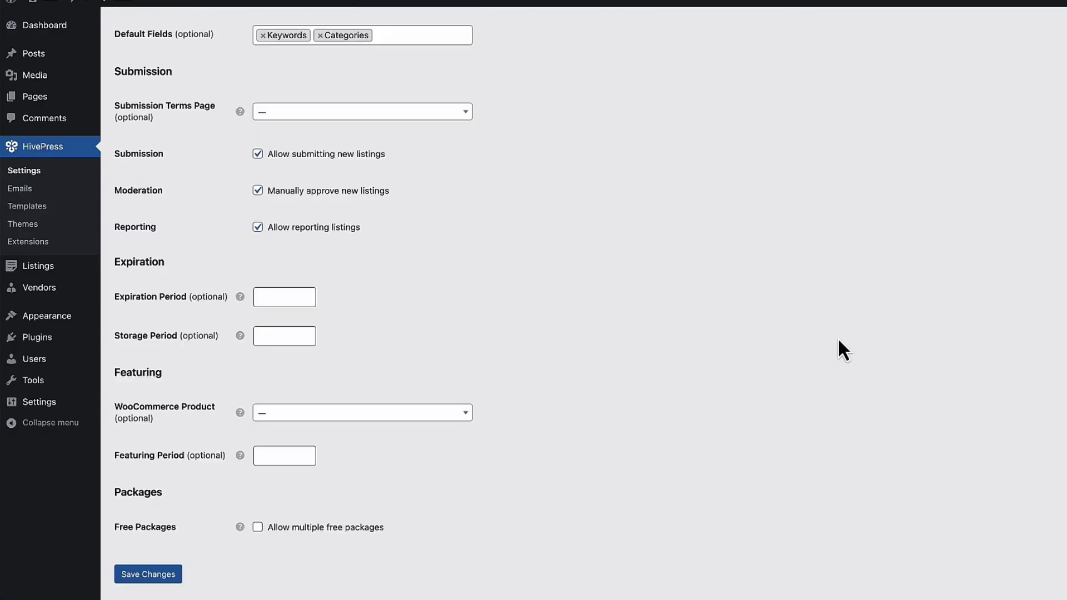
left_click(322, 420)
left_click(432, 380)
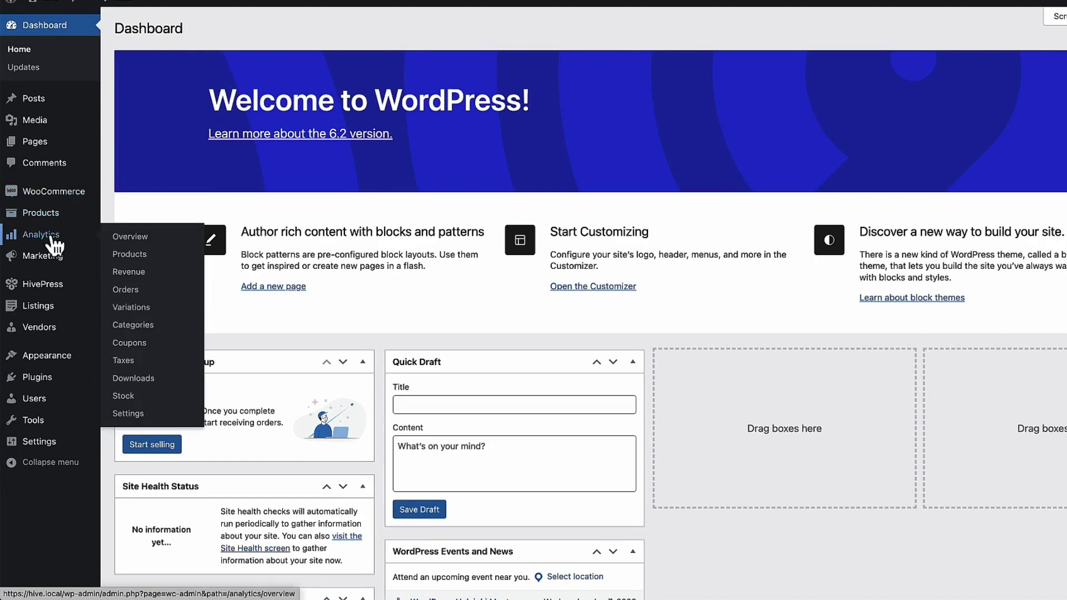
Step: On the site running WooCommerce, examine the HivePress listing featuring settings and the product list
left_click(125, 280)
scroll(629, 355, "down", 9)
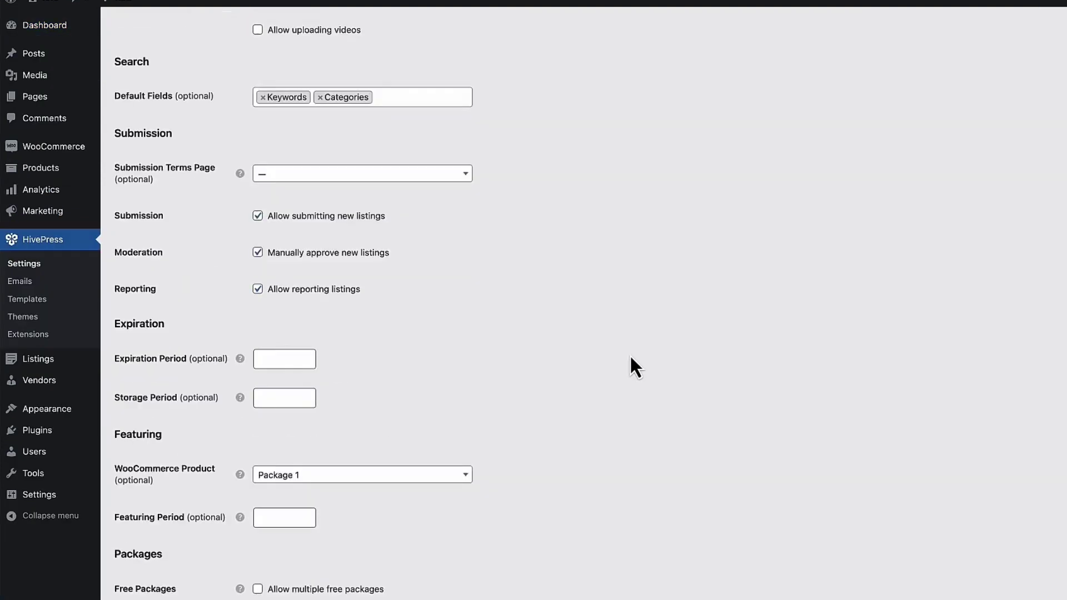
scroll(89, 234, "up", 4)
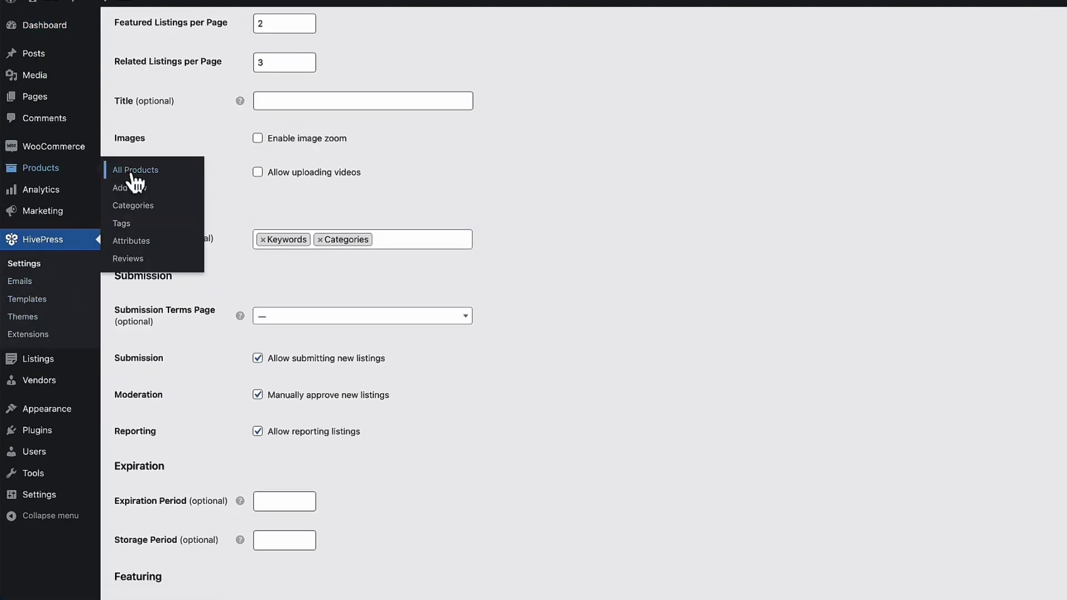
left_click(114, 174)
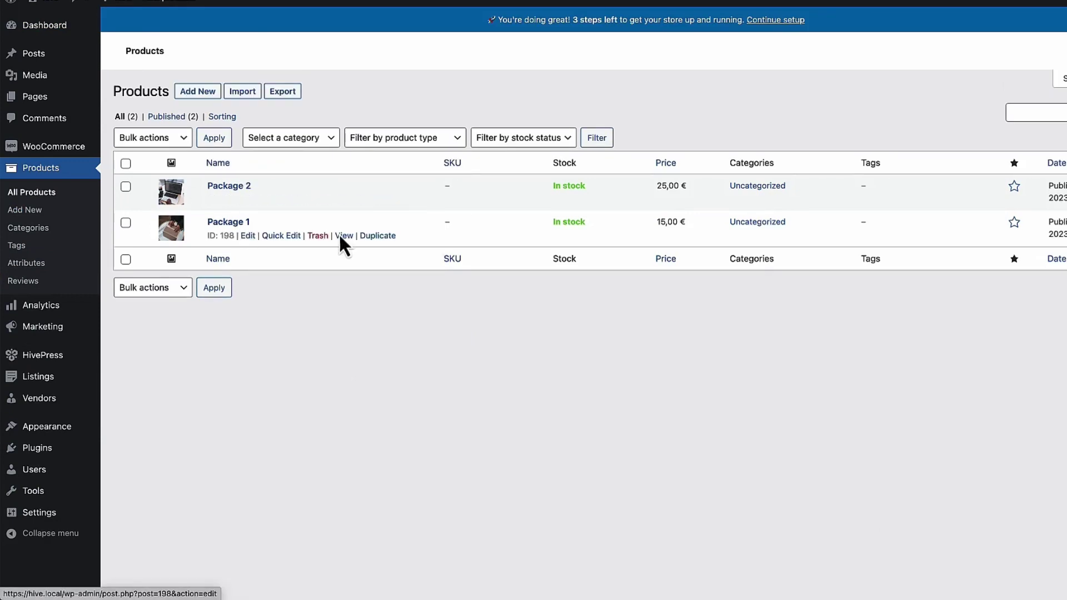
key("alt+Left")
scroll(585, 355, "down", 10)
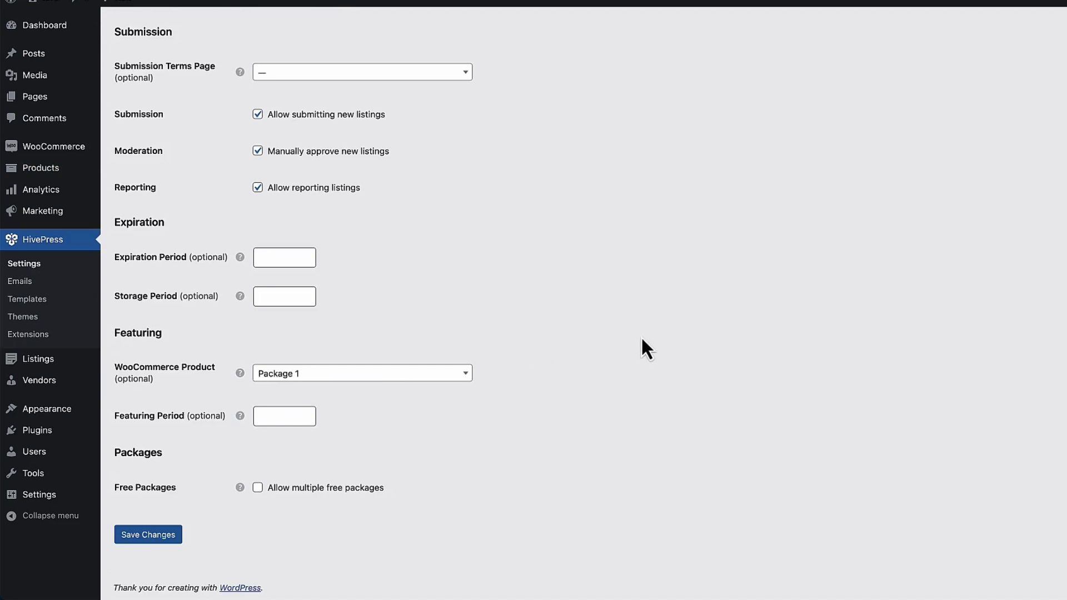
Step: Set the WooCommerce product for listing claims to Package 2 and save the claim settings
scroll(596, 325, "up", 10)
left_click(199, 62)
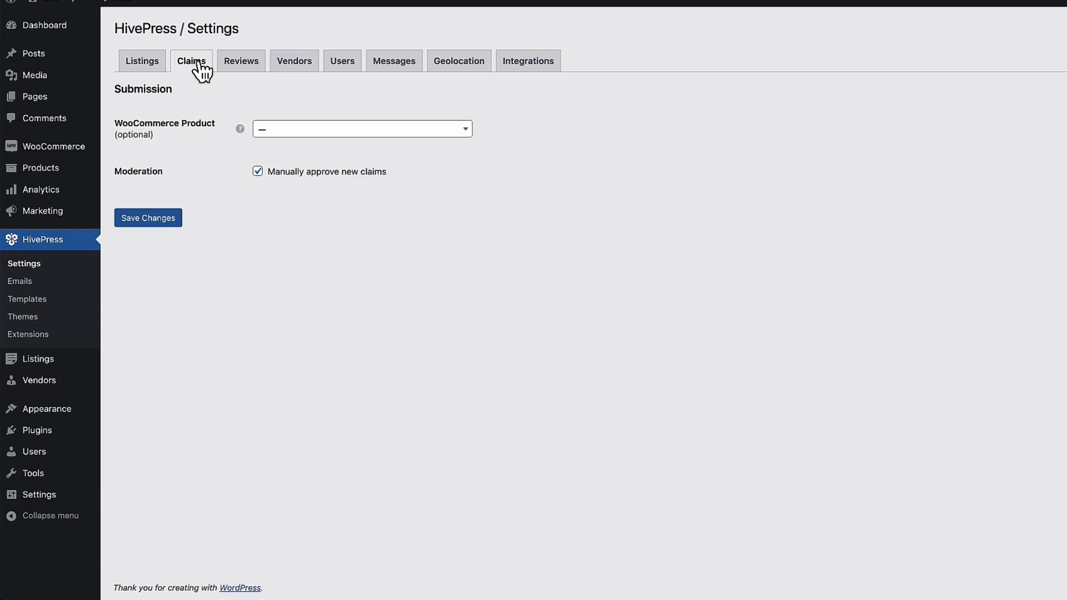
left_click(291, 129)
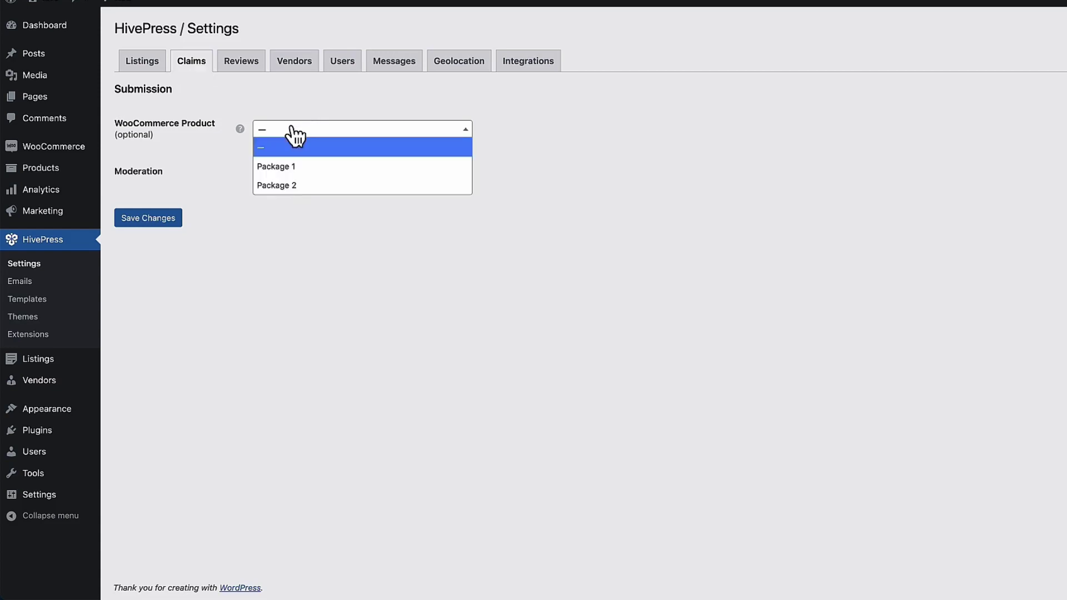
left_click(279, 186)
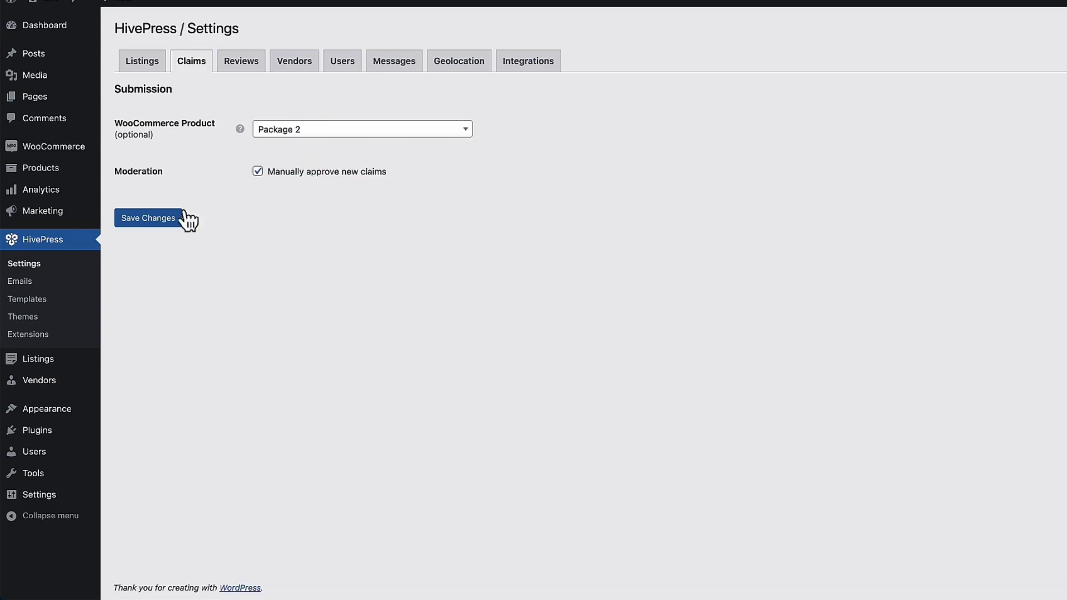
left_click(137, 222)
Step: Examine the HivePress settings for reviews, vendors with their default search fields, users, messages and geolocation
left_click(245, 100)
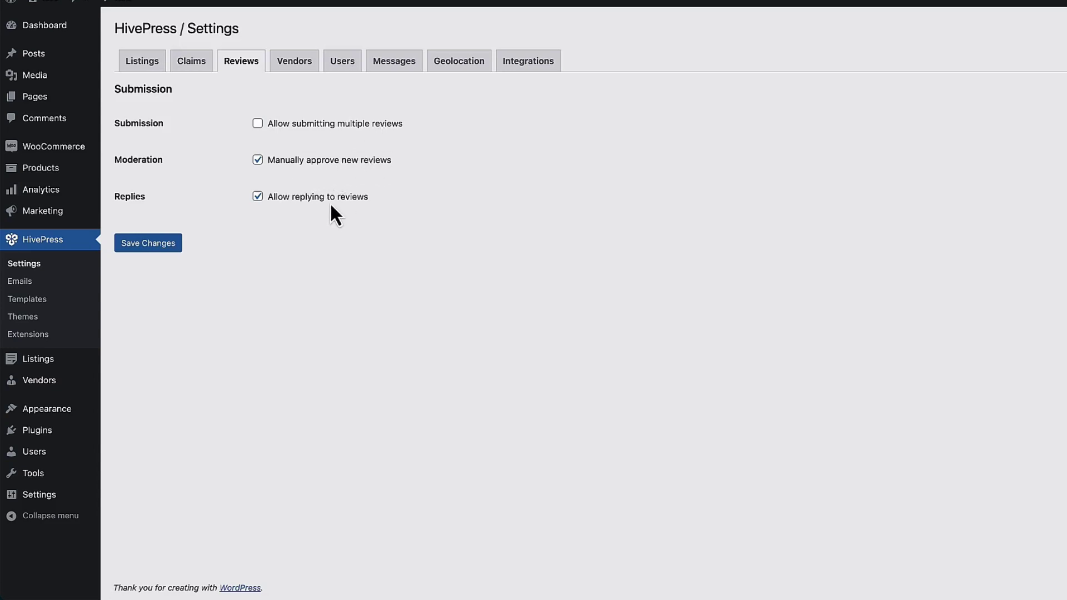
left_click(291, 64)
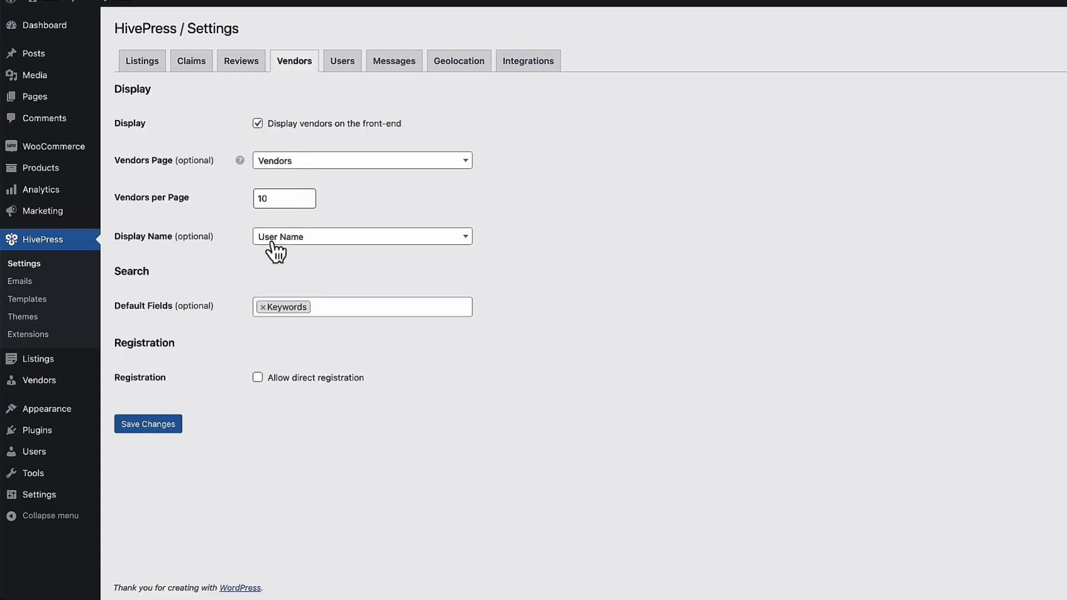
left_click(340, 308)
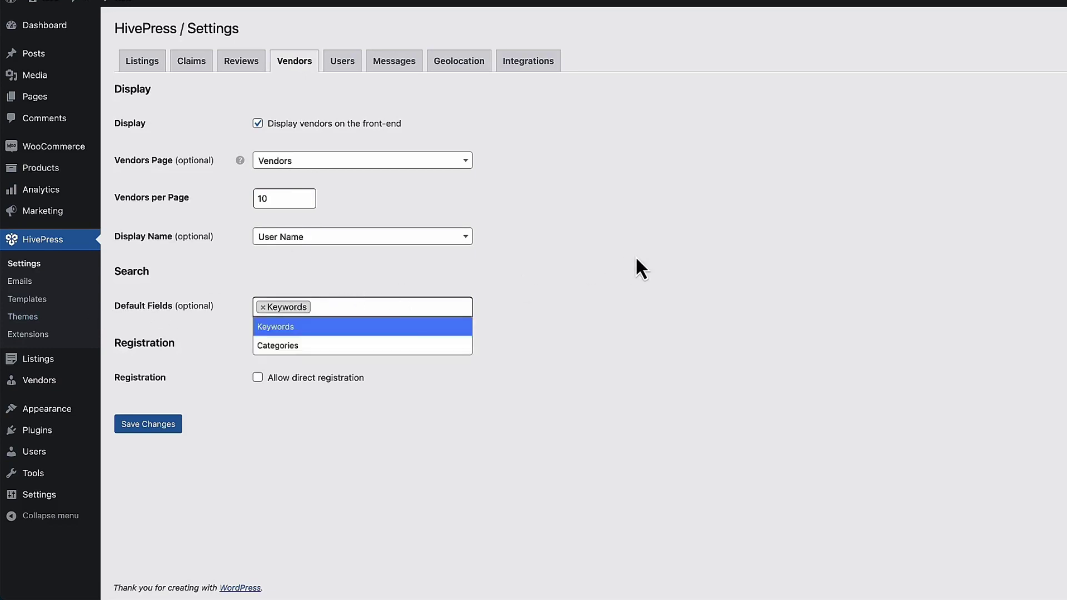
left_click(343, 62)
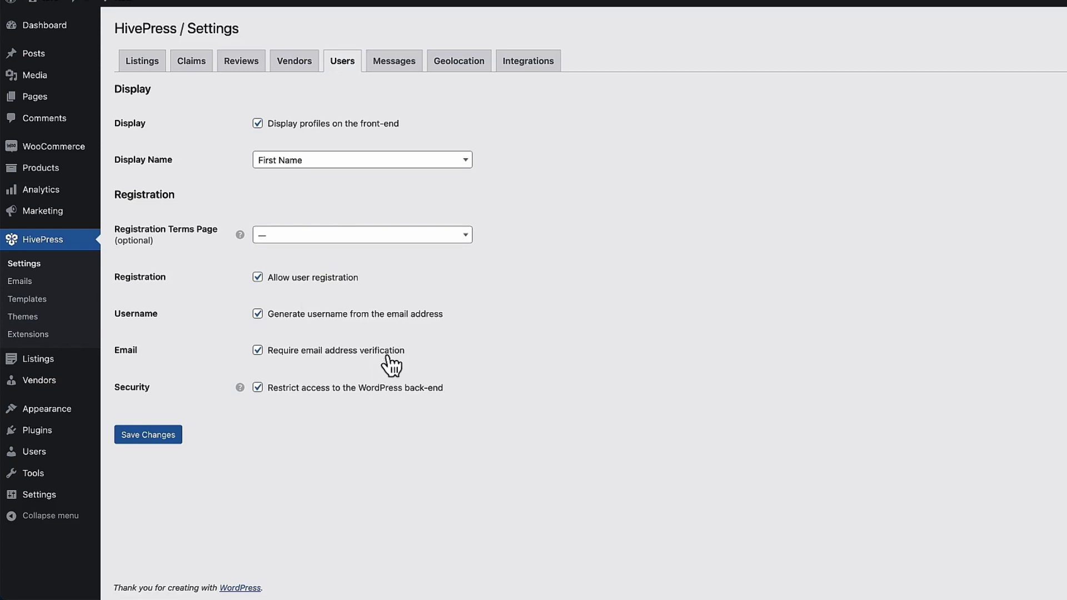
left_click(395, 62)
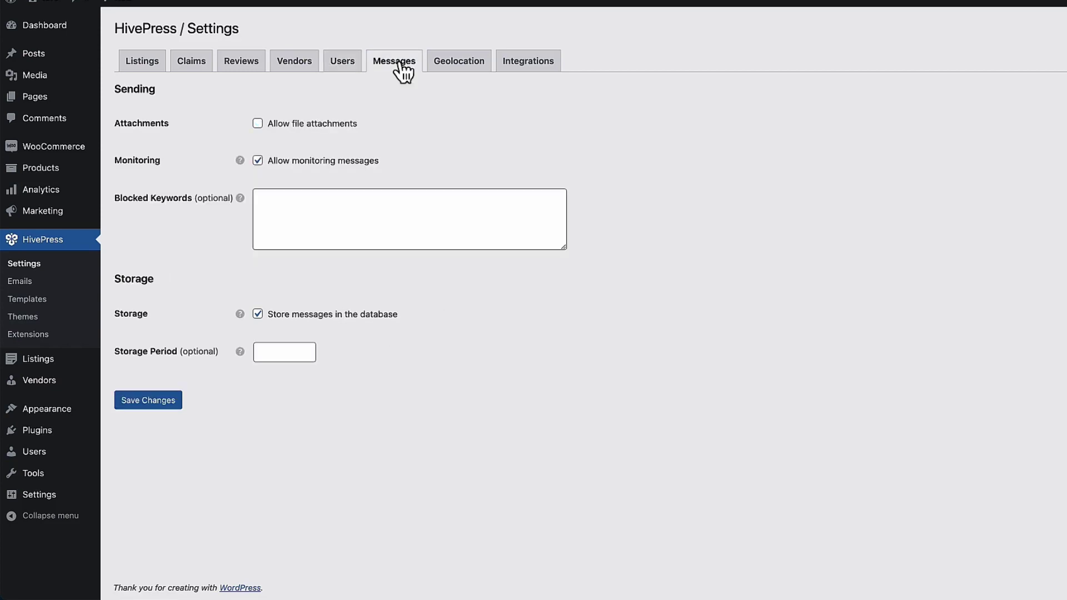
left_click(466, 72)
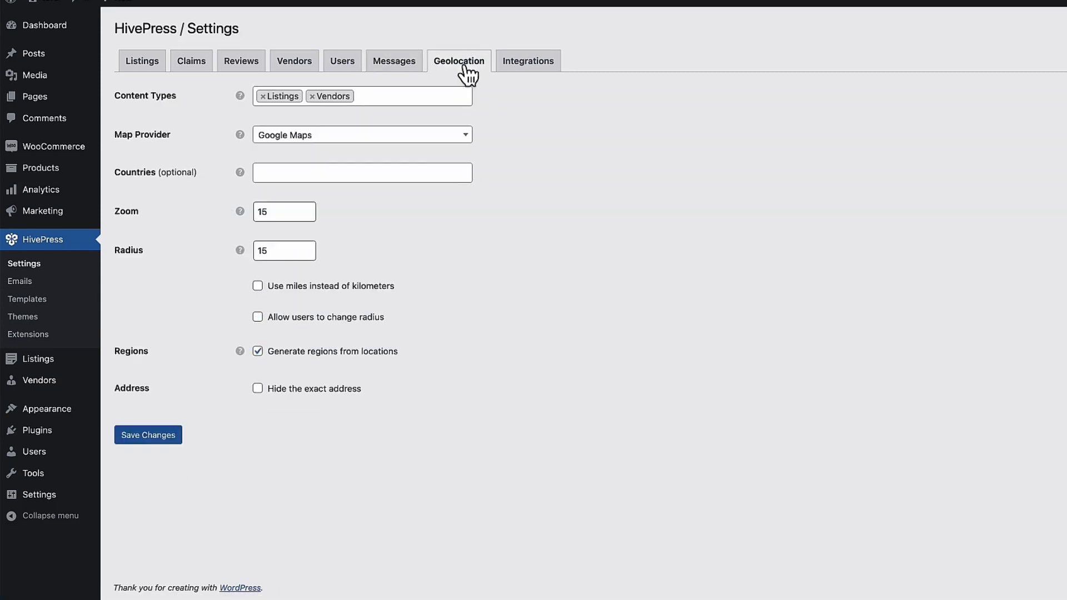
Step: Examine the HivePress integration settings, including the Google Maps API key field
left_click(521, 72)
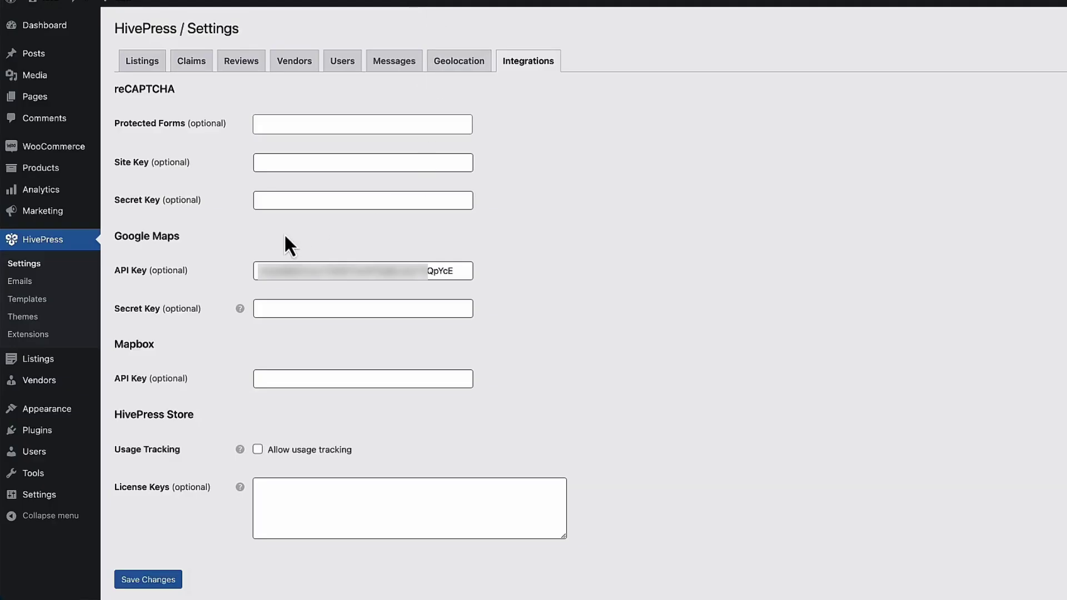
triple_click(440, 271)
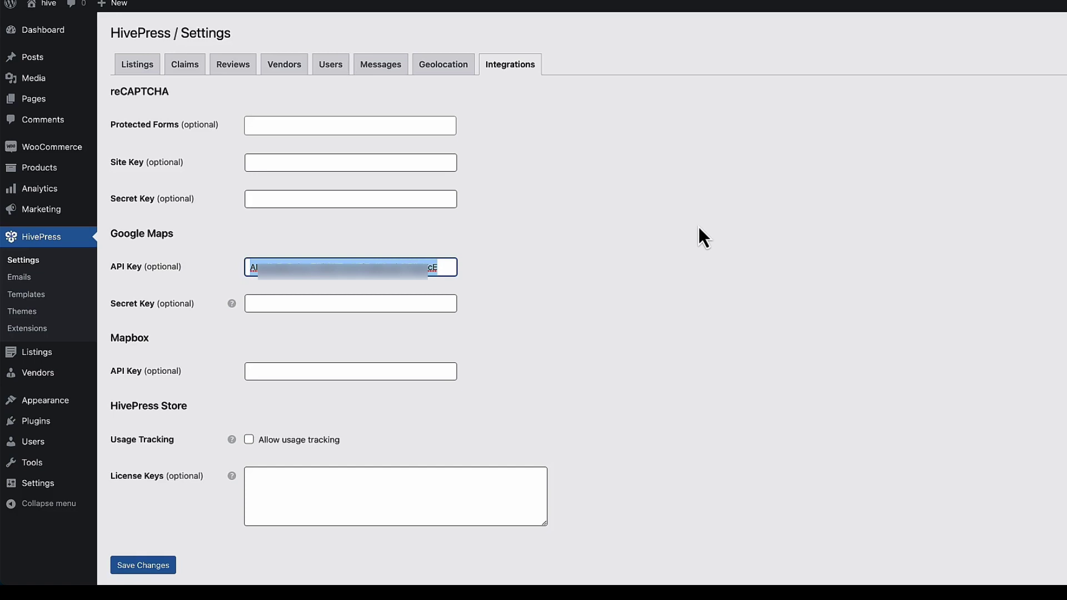
left_click(630, 211)
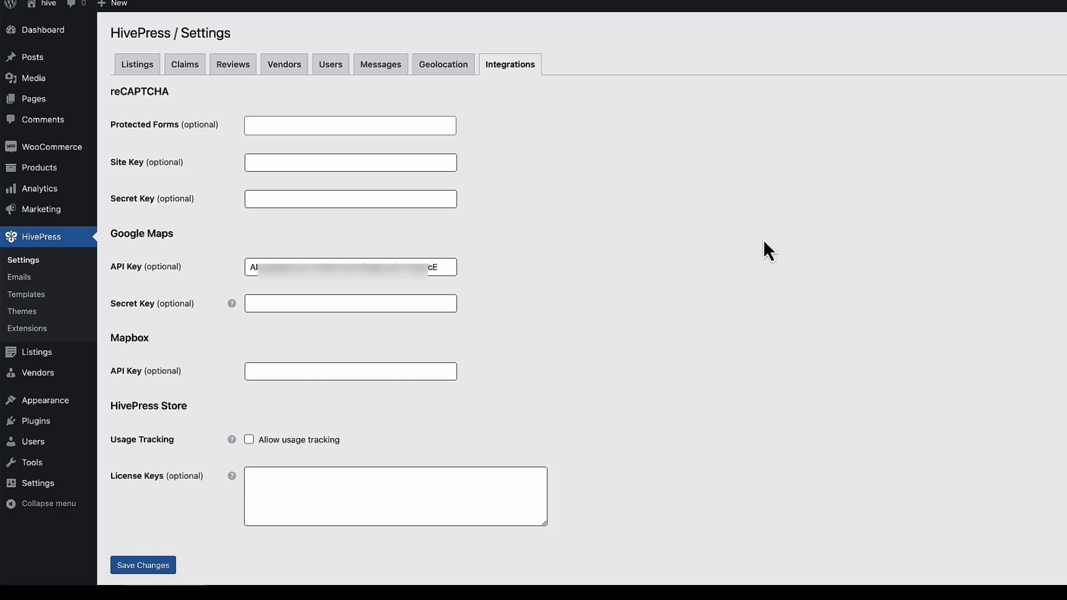
Step: Open a new HivePress email and examine the events it can be assigned to
left_click(20, 278)
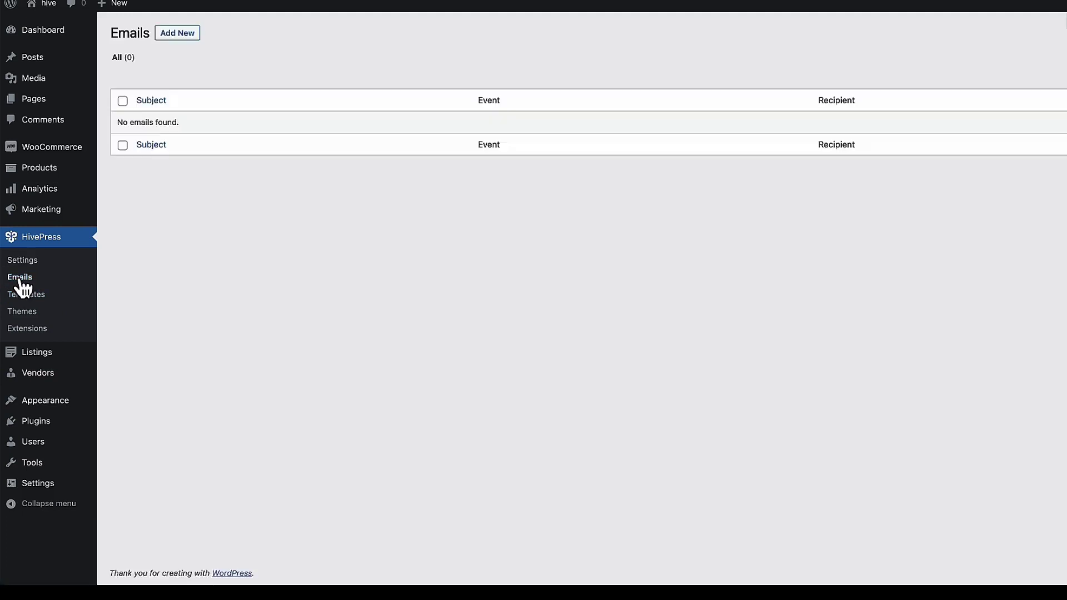
left_click(171, 34)
left_click(328, 399)
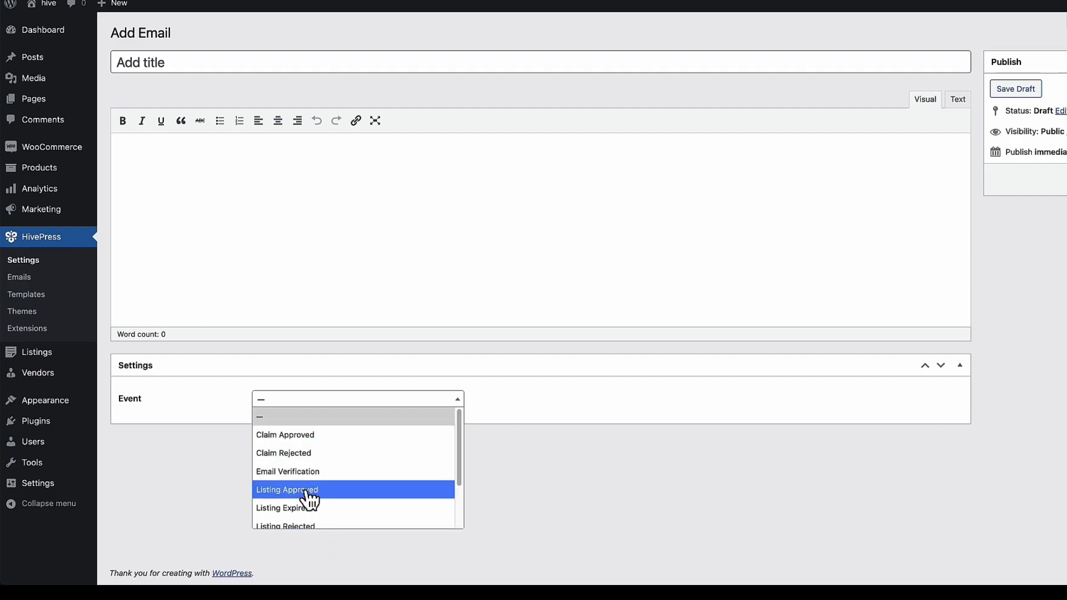
scroll(308, 497, "down", 2)
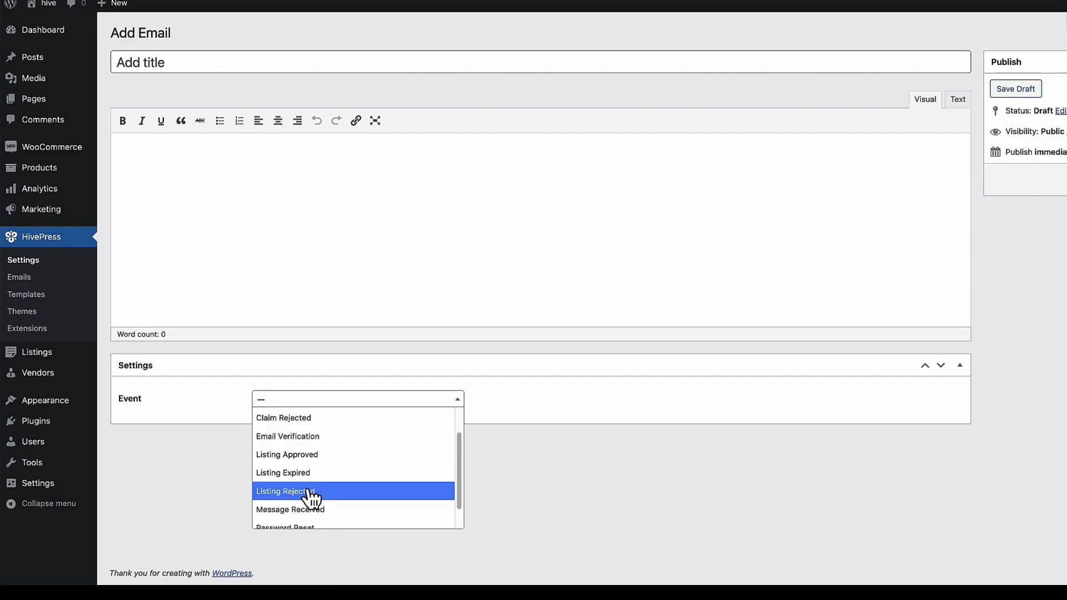
scroll(311, 499, "down", 1)
Step: Create a new HivePress template of type Listing and title it "Test template"
left_click(26, 295)
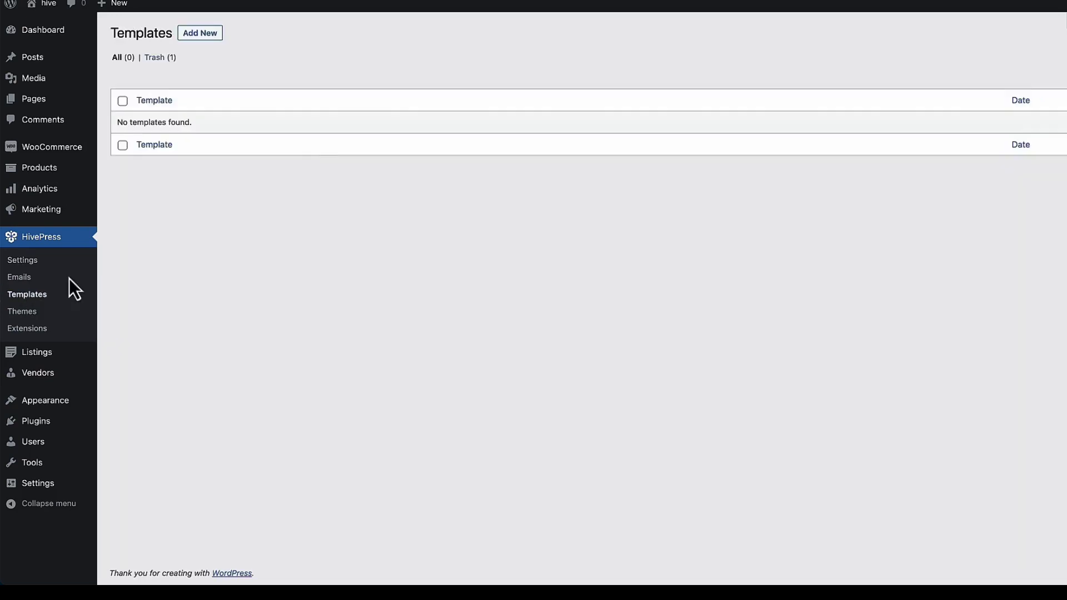
left_click(204, 34)
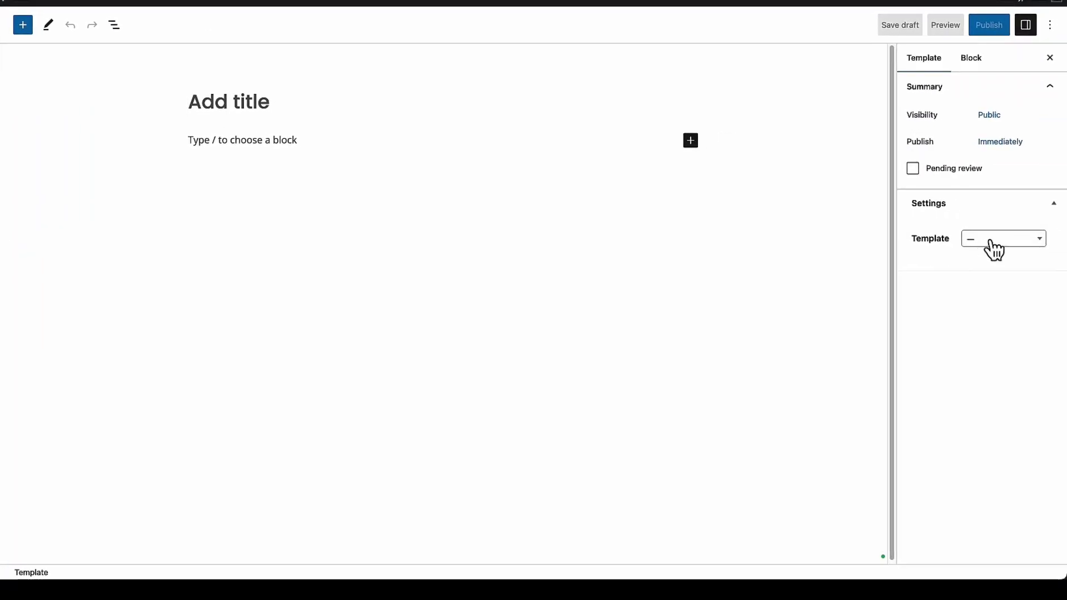
left_click(993, 253)
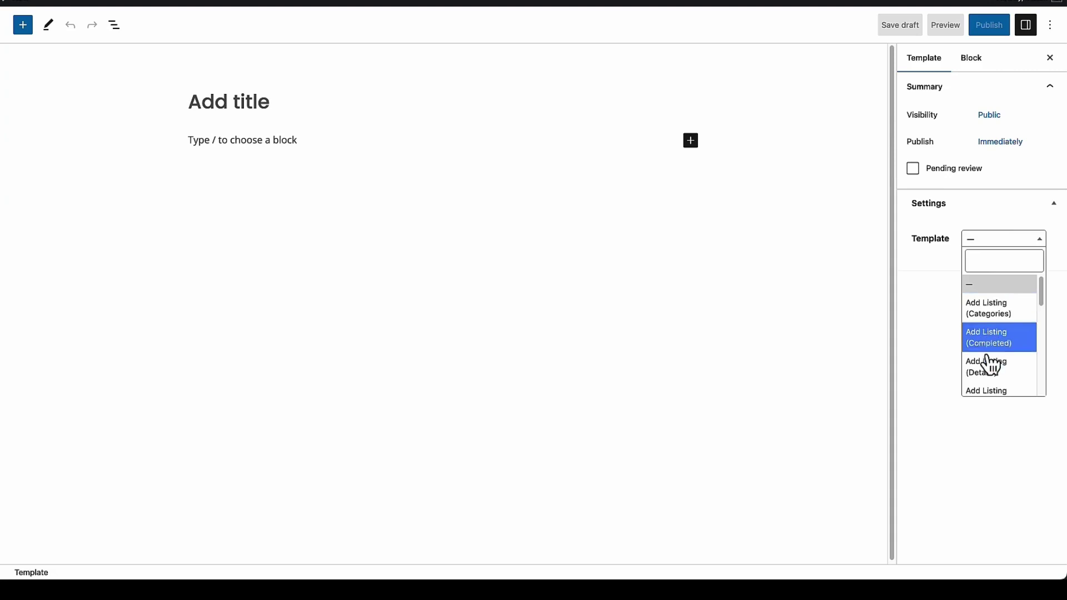
scroll(995, 371, "down", 5)
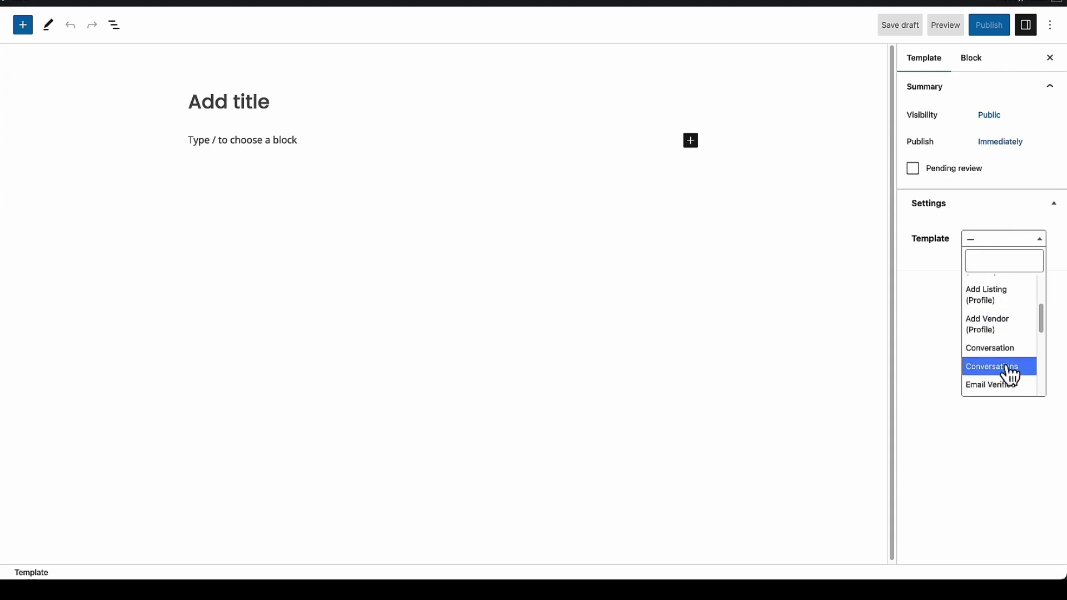
scroll(1003, 376, "down", 3)
scroll(1017, 378, "down", 2)
scroll(1017, 376, "up", 1)
left_click(983, 308)
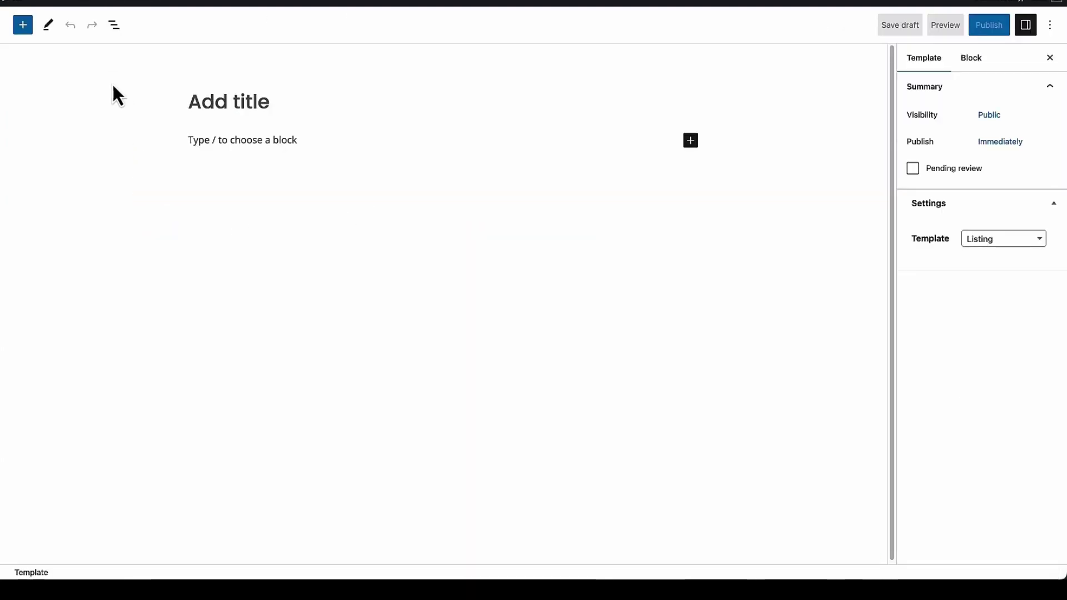
left_click(215, 99)
type("Test template")
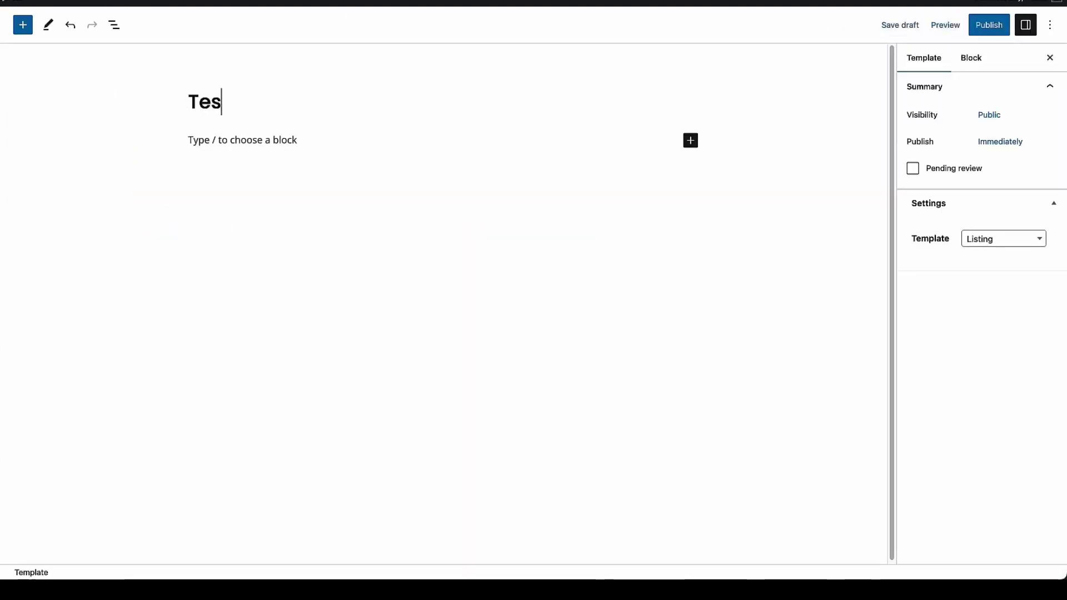
Step: Add the HivePress Listing Search Form, Listings and Listing Packages blocks to the template and publish it
left_click(23, 28)
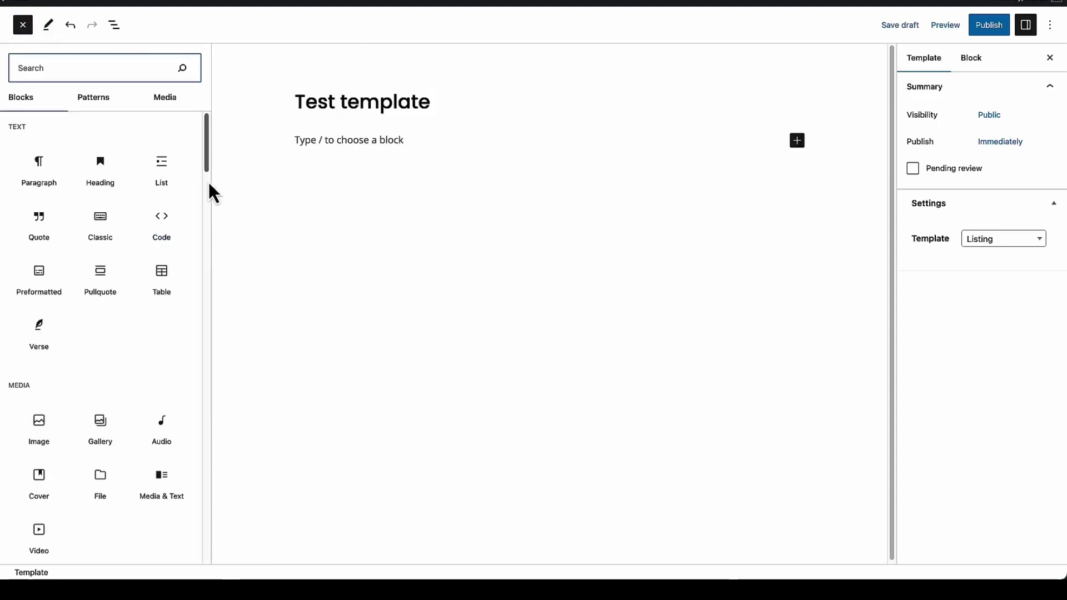
left_click_drag(209, 166, 215, 455)
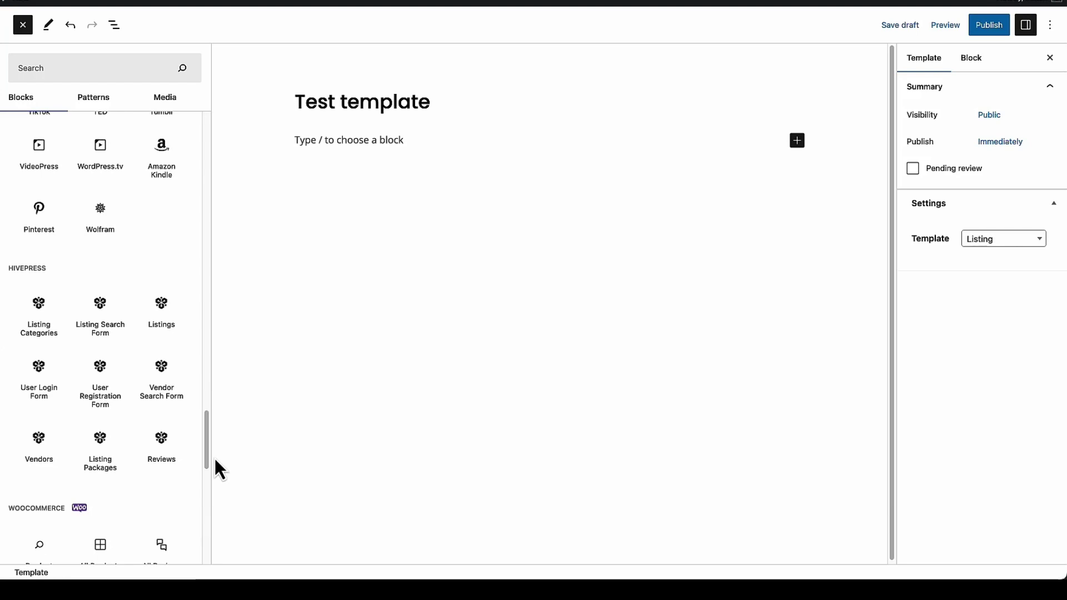
left_click(102, 312)
left_click(168, 314)
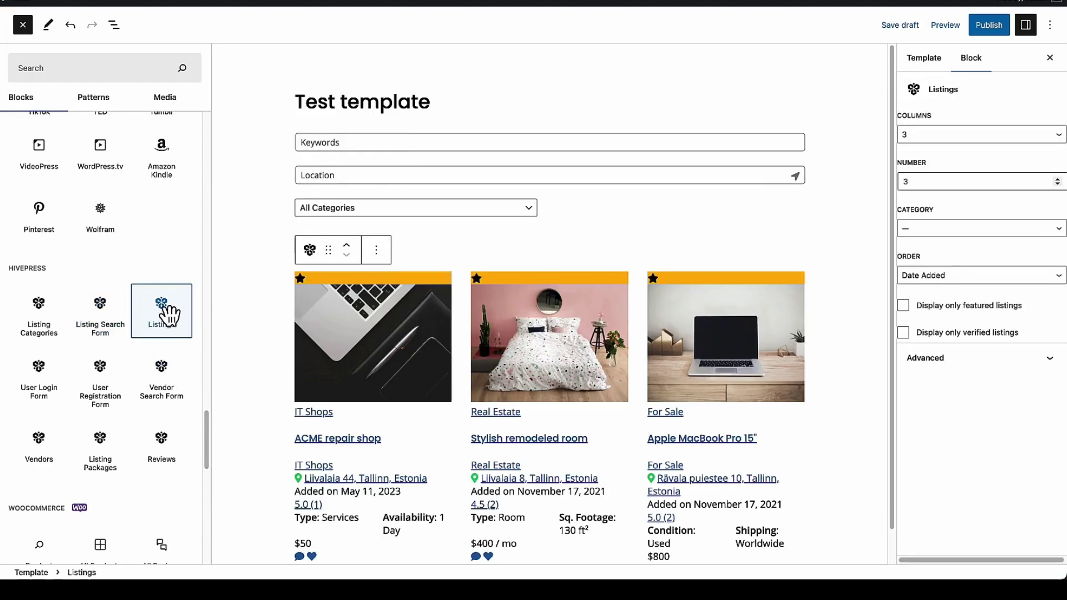
left_click(100, 453)
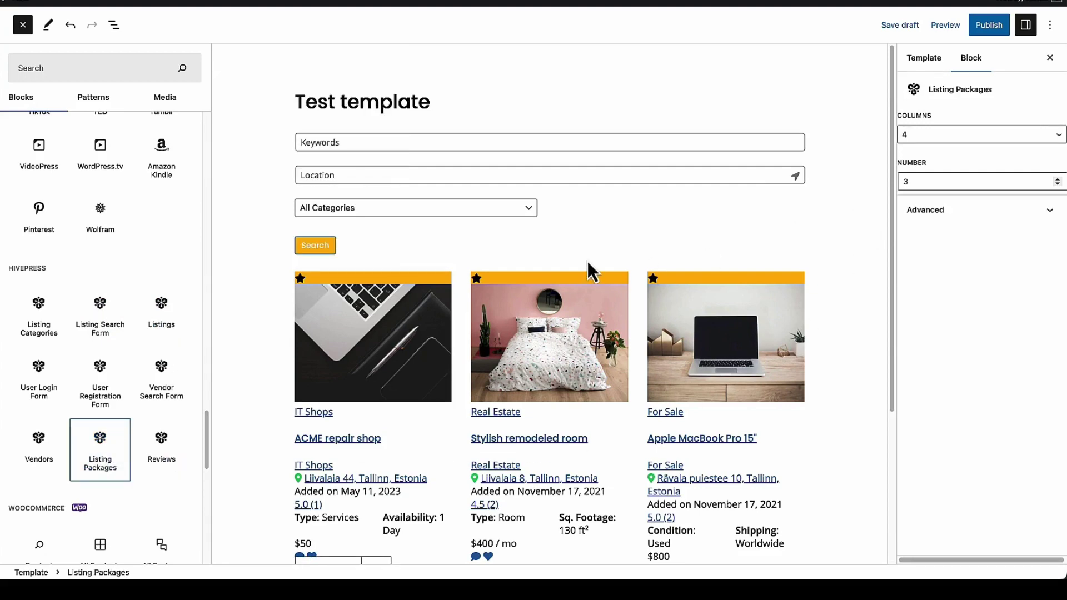
left_click(990, 25)
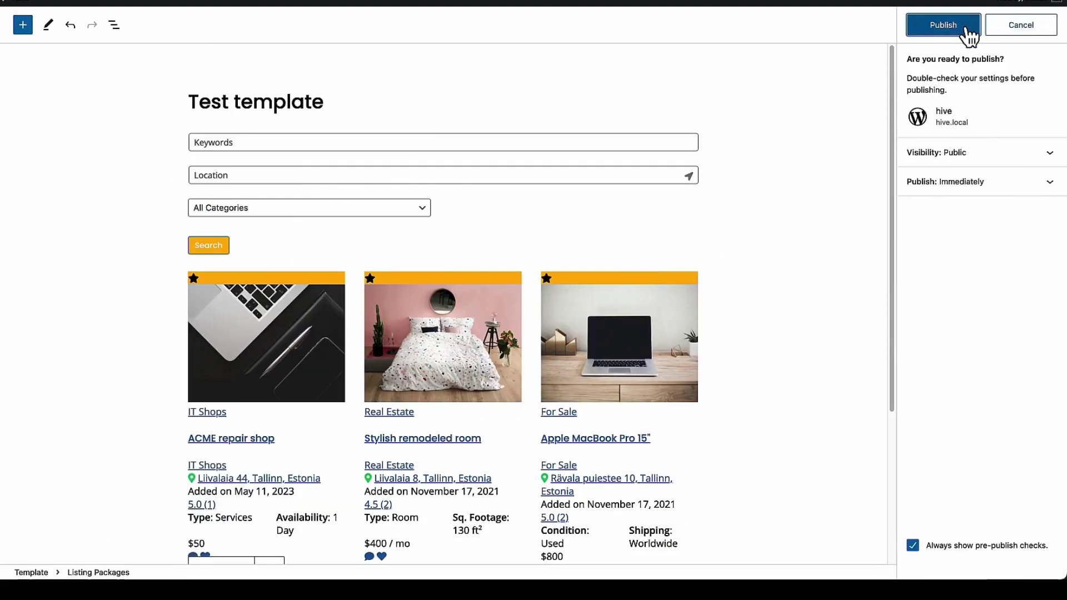
left_click(939, 25)
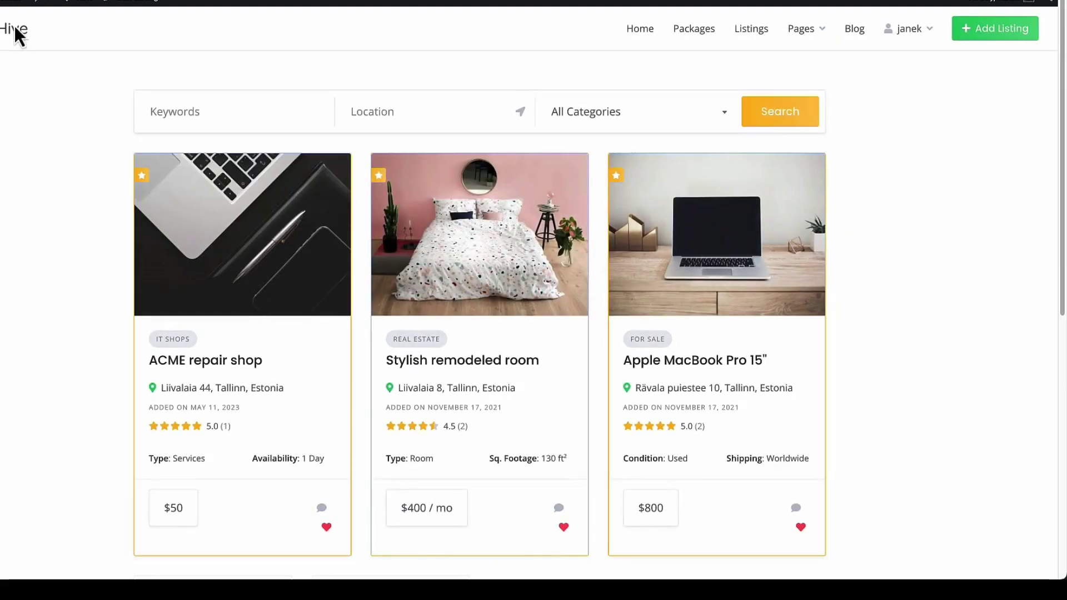
Step: Examine the front-end listing page that uses the custom template, down to its listing packages
scroll(409, 333, "down", 2)
scroll(408, 333, "down", 5)
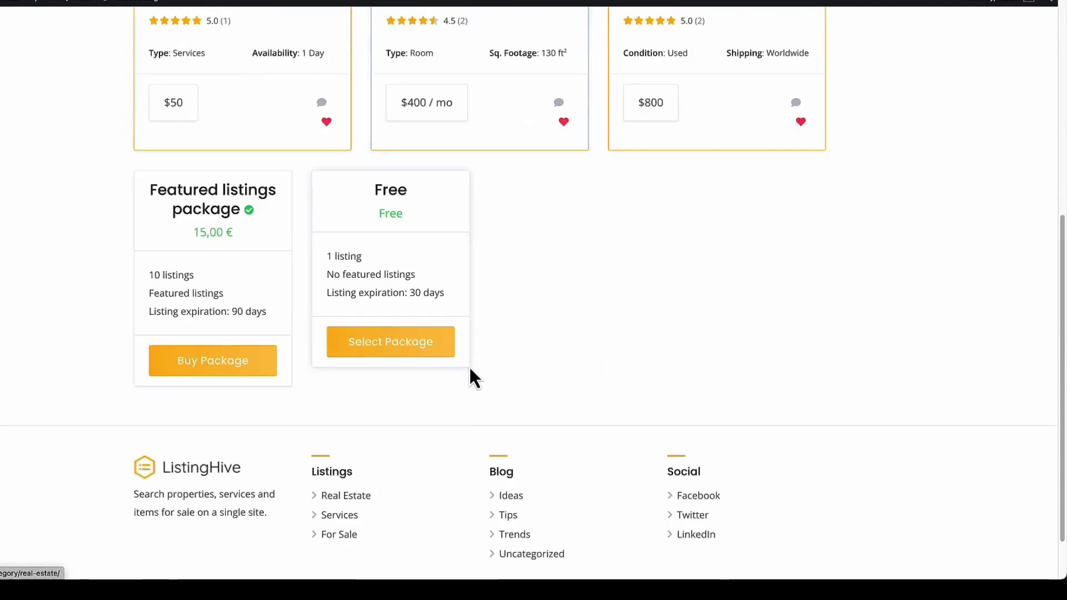
scroll(565, 414, "up", 2)
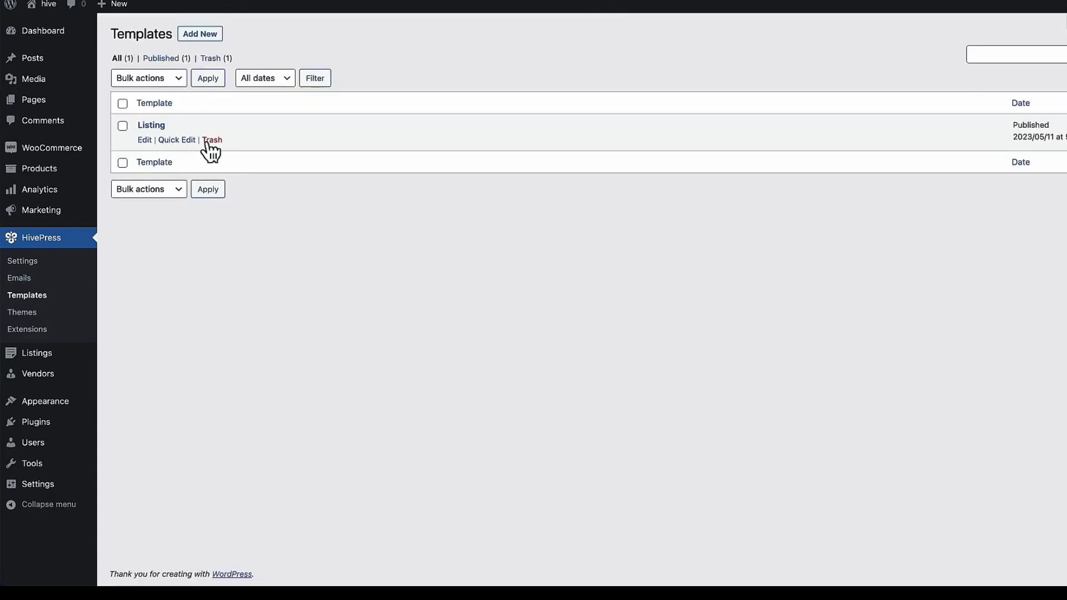
Step: Move the custom Listing template to the trash and check the ACME repair shop page on the front end
left_click(210, 140)
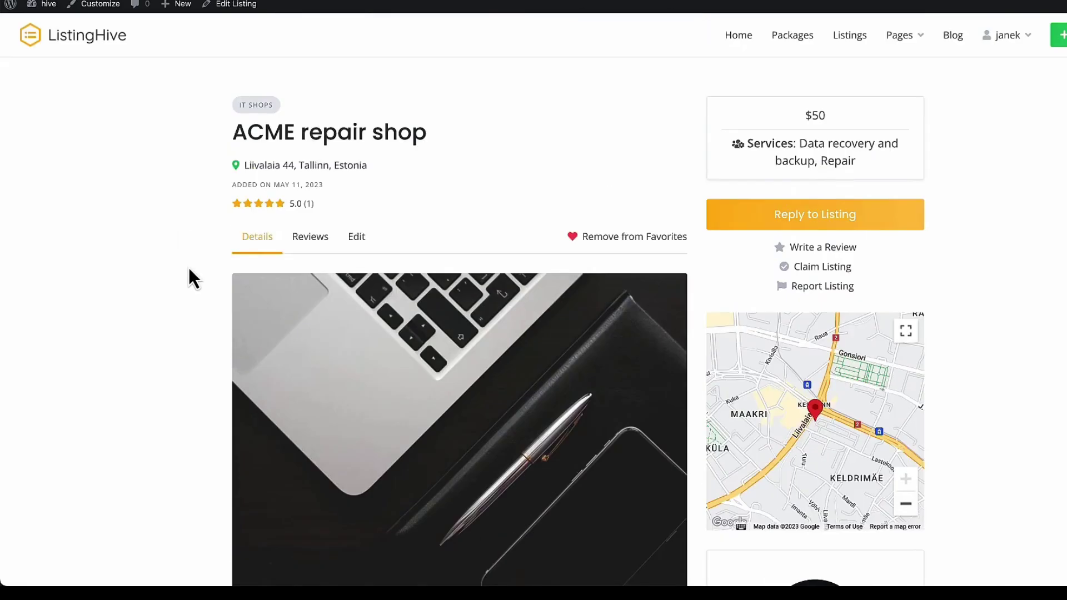
scroll(187, 266, "down", 1)
scroll(188, 266, "down", 10)
scroll(188, 266, "up", 12)
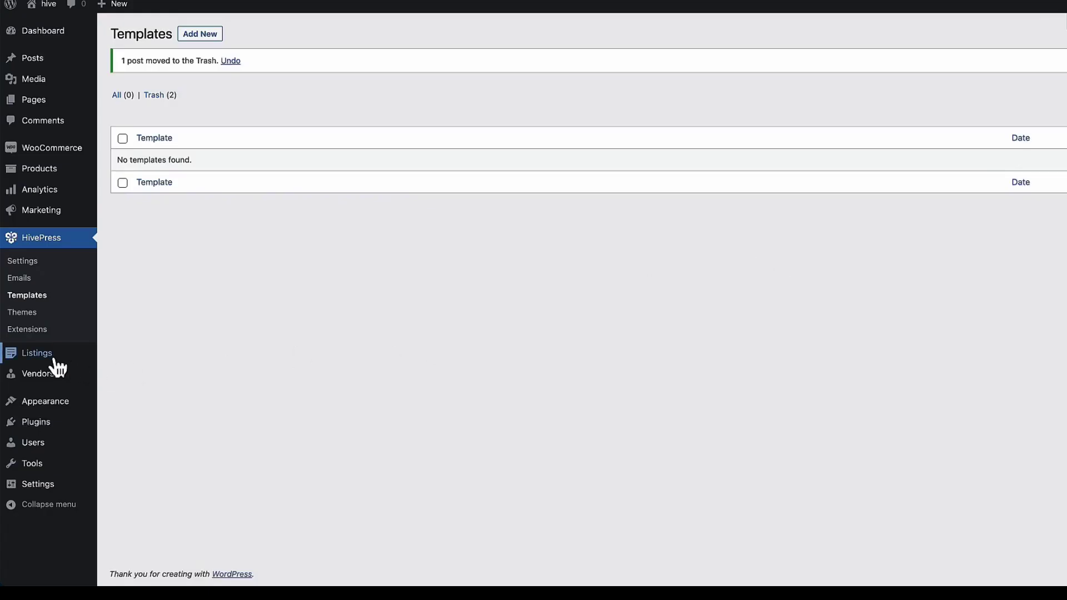
Step: Examine the editing options of the ACME repair shop listing and the page of listing categories
left_click(45, 362)
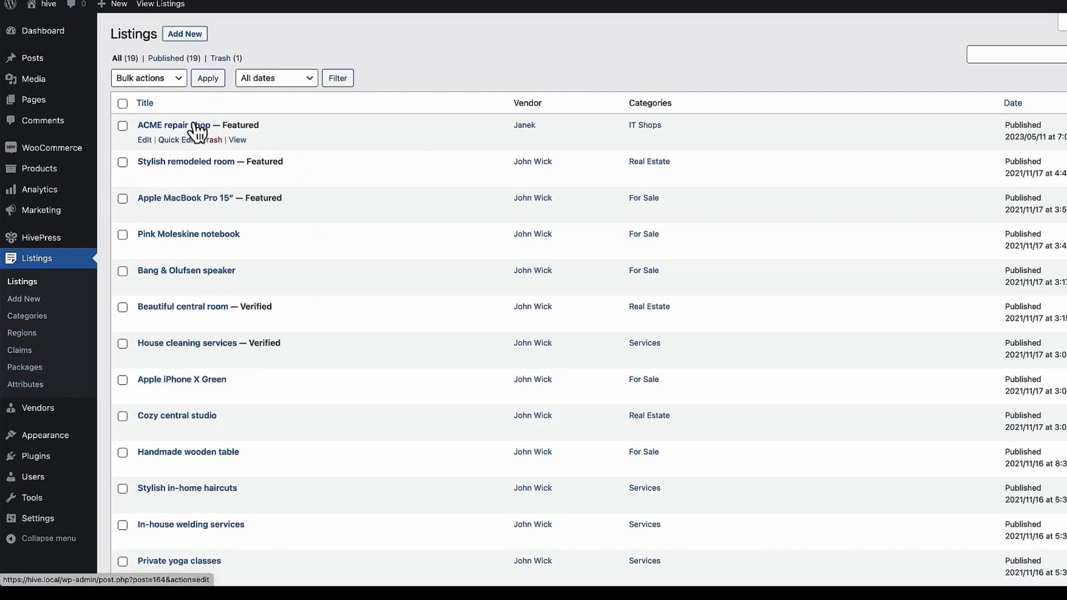
left_click(186, 161)
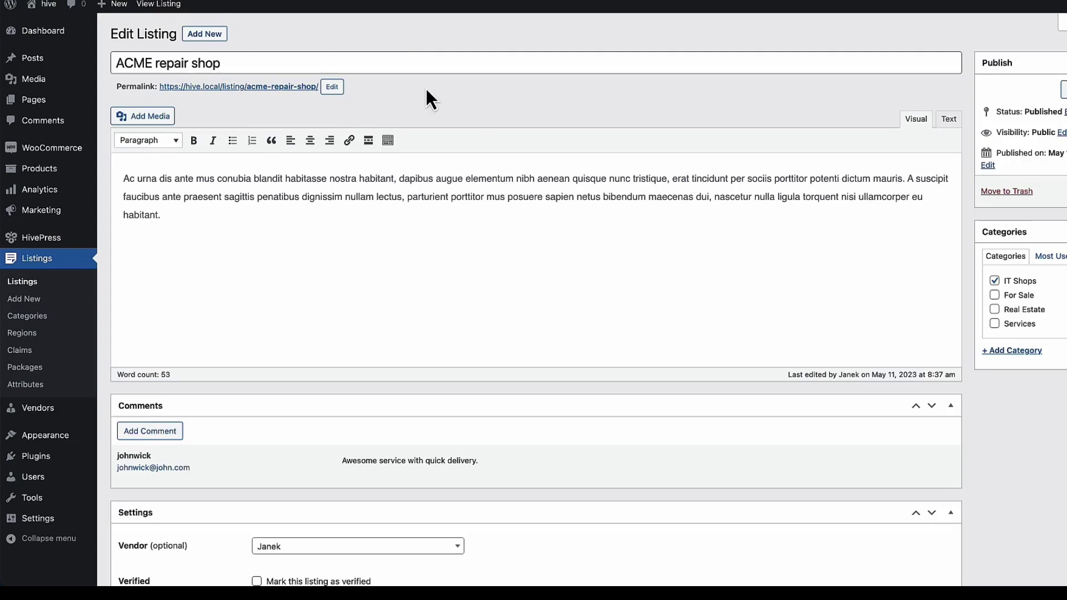
scroll(603, 262, "down", 6)
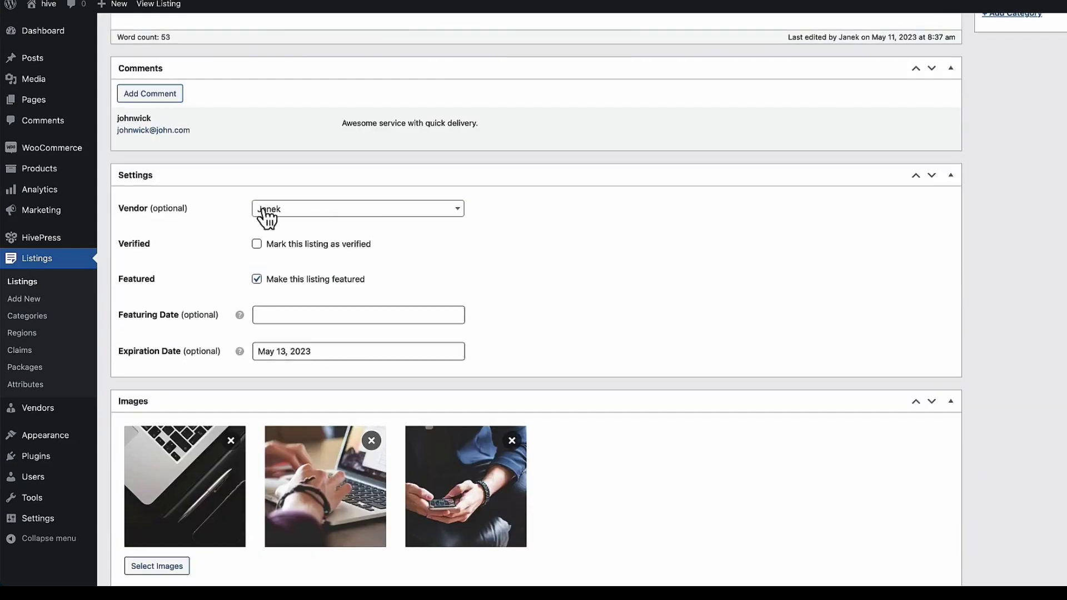
scroll(222, 261, "down", 6)
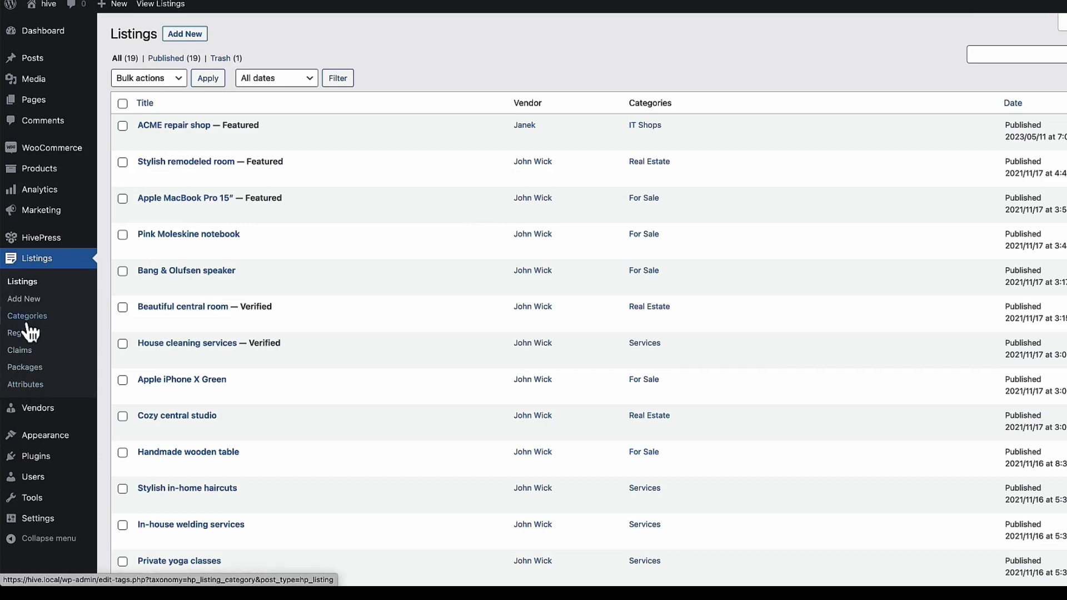
left_click(27, 317)
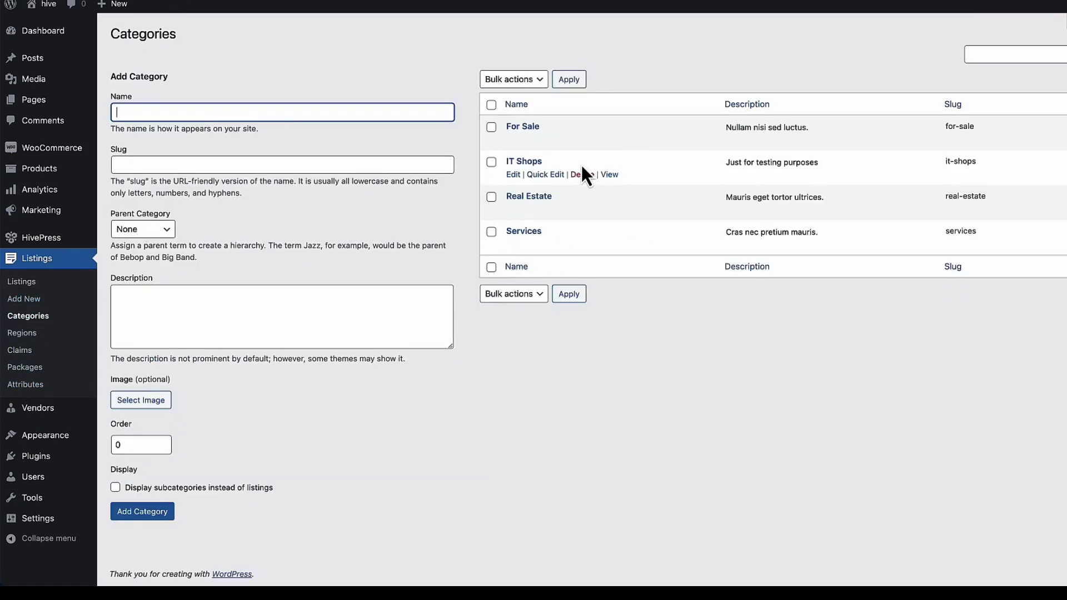
left_click(674, 389)
Step: Add a new listing attribute titled "Premium package" and allow front-end editing for it
left_click(27, 385)
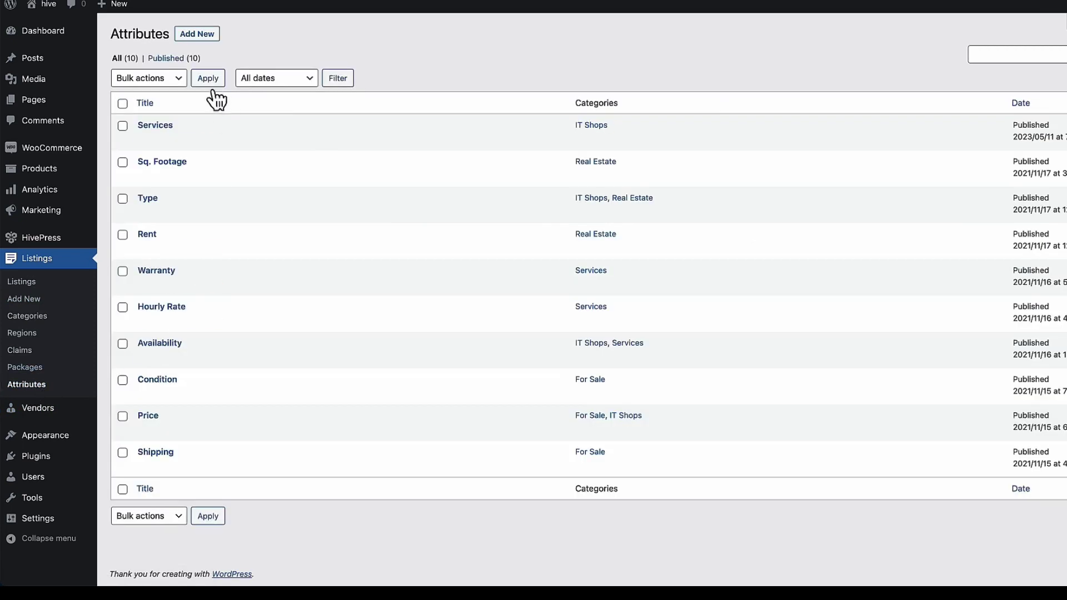
left_click(204, 32)
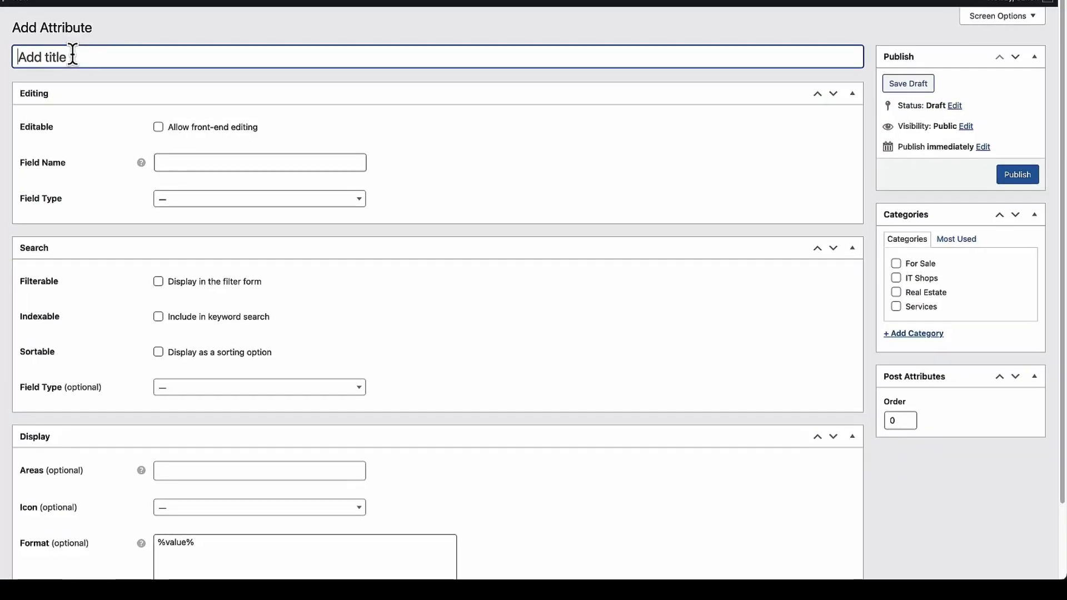
type("Premium package")
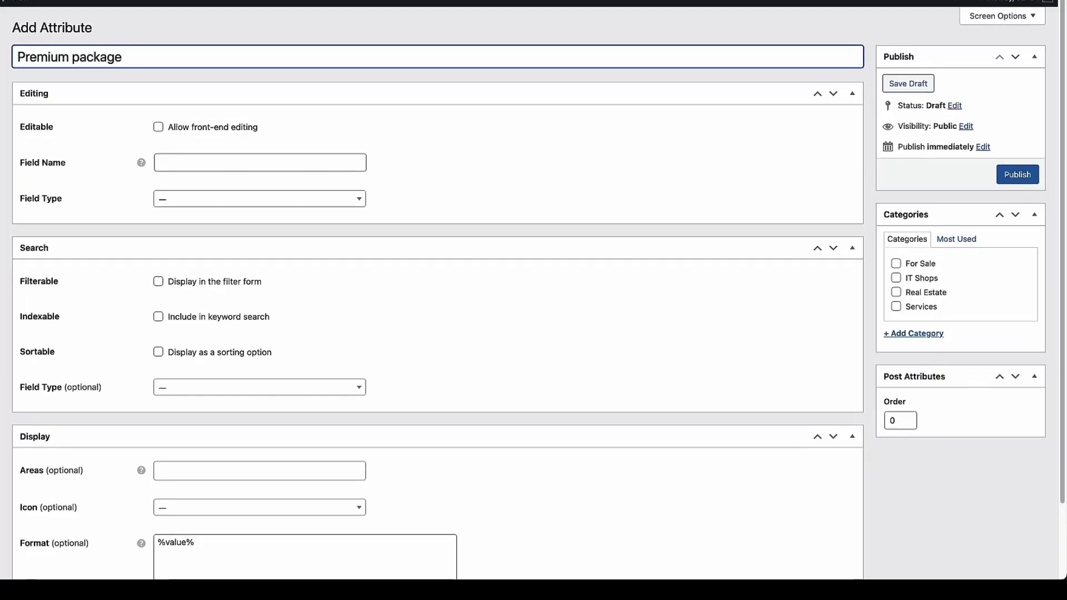
left_click(159, 127)
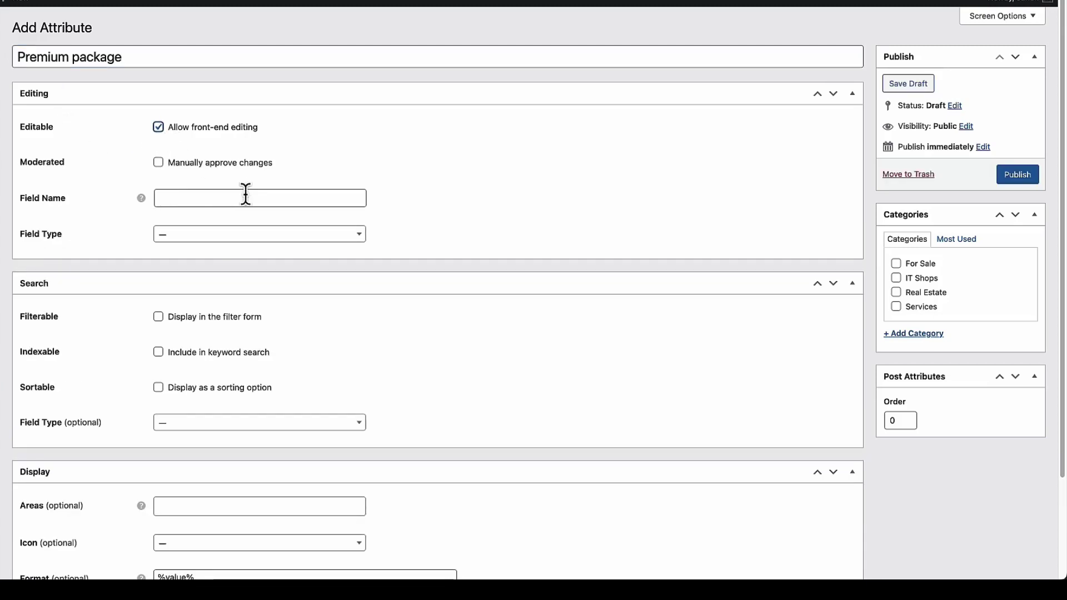
Step: Set the attribute's field name to "premium" and its editing field type to Checkboxes
left_click(180, 199)
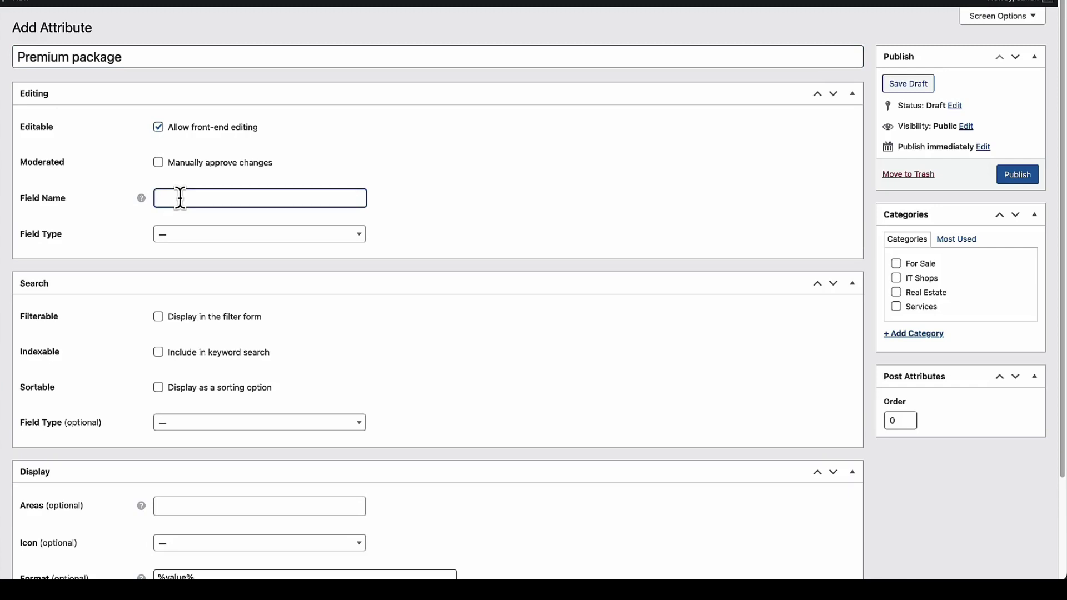
type("premium")
left_click(186, 234)
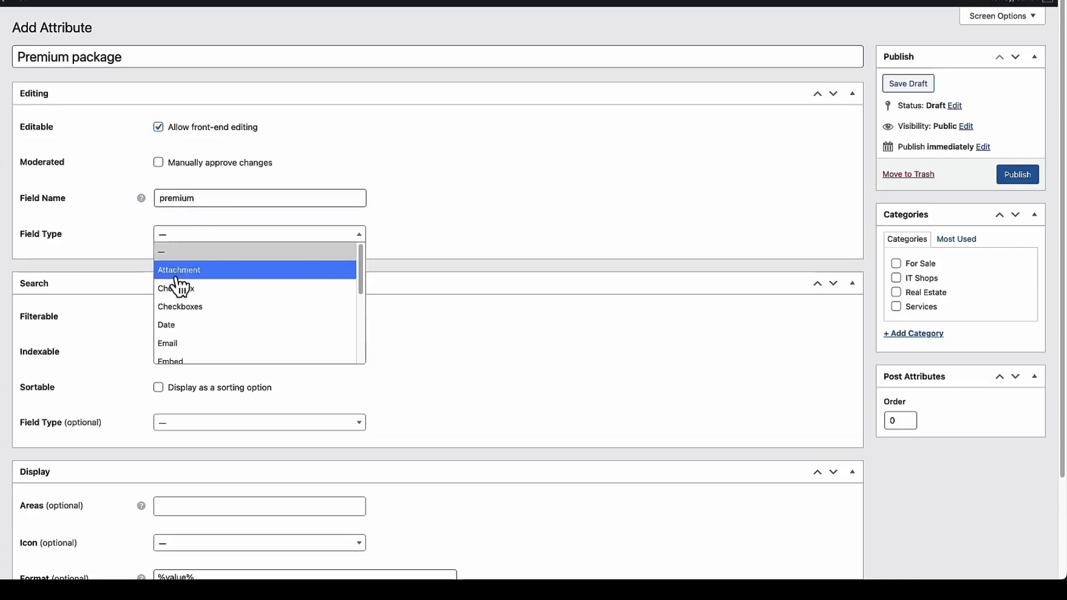
left_click(179, 309)
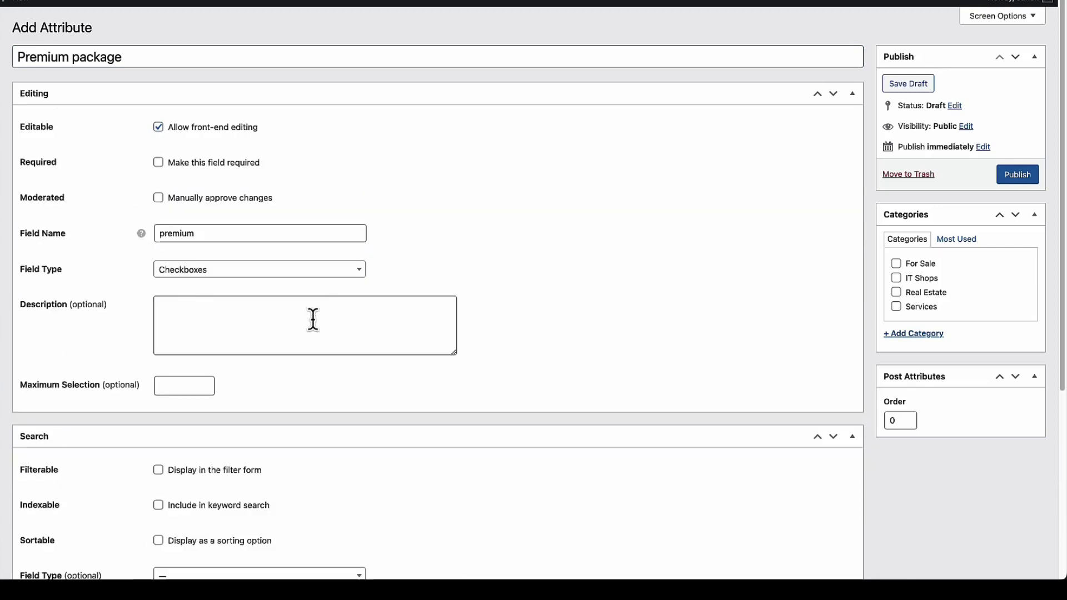
Step: Set the attribute's search field type to Checkboxes and display it in the filter form
scroll(184, 309, "down", 1)
scroll(183, 309, "down", 3)
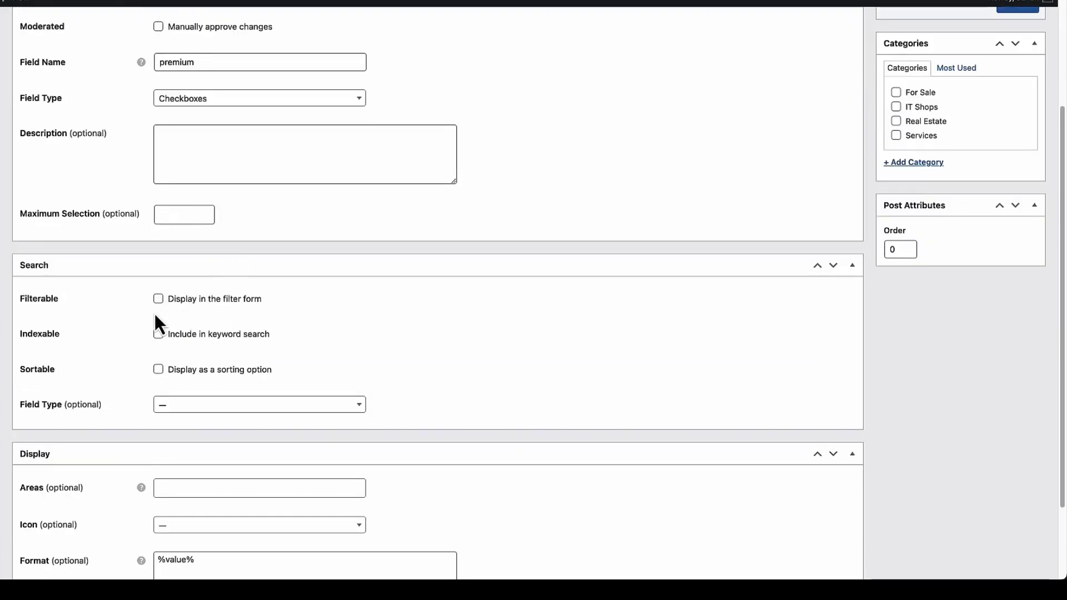
scroll(158, 305, "down", 1)
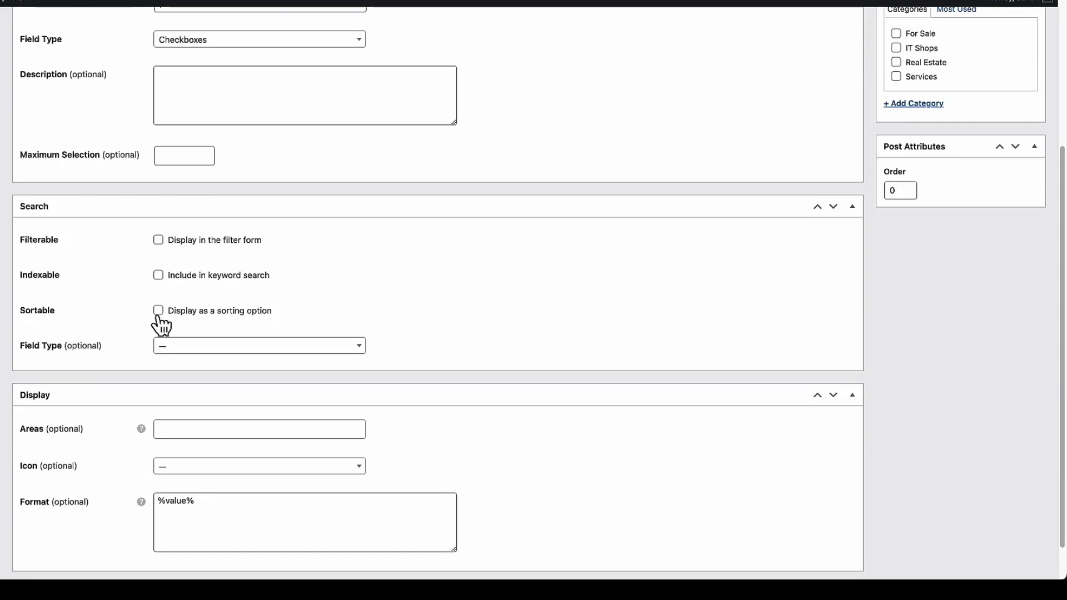
left_click(219, 347)
left_click(184, 400)
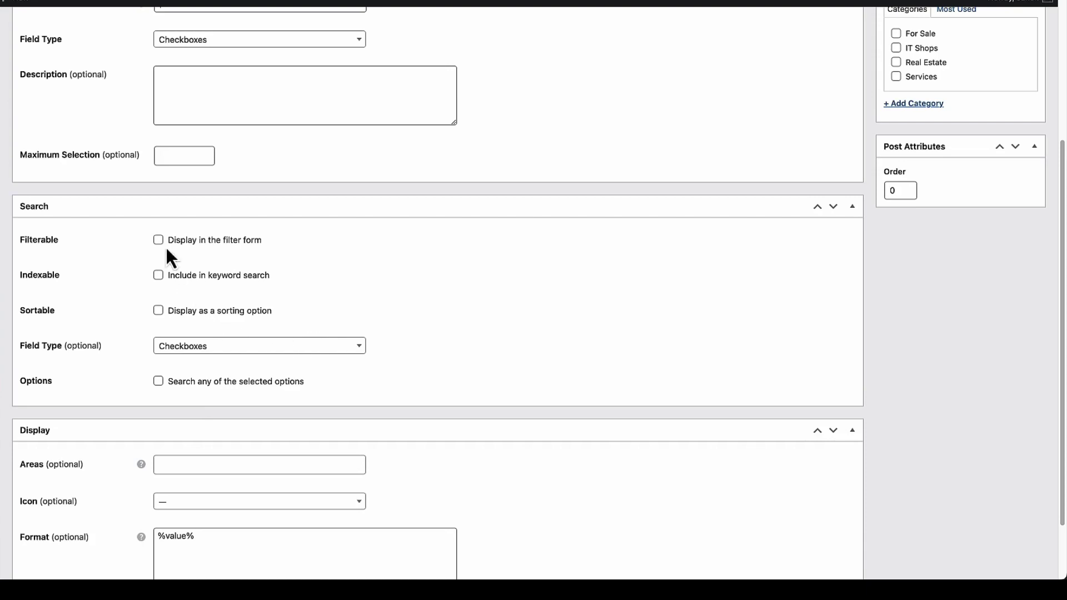
scroll(565, 360, "down", 3)
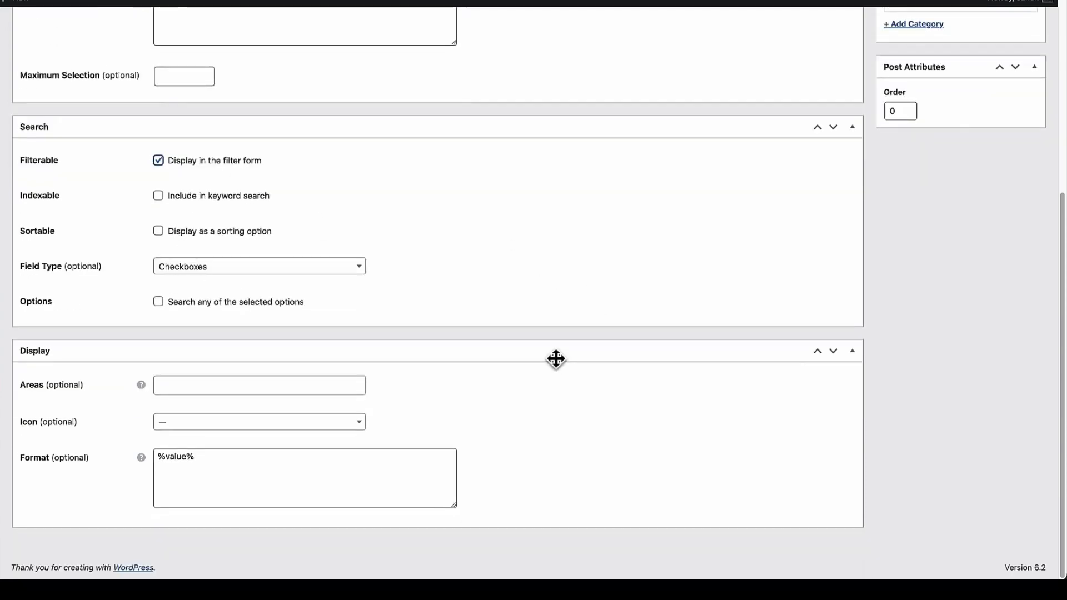
Step: Examine the available display areas and where attributes appear on the ACME repair shop page and in the recent listings
left_click(188, 384)
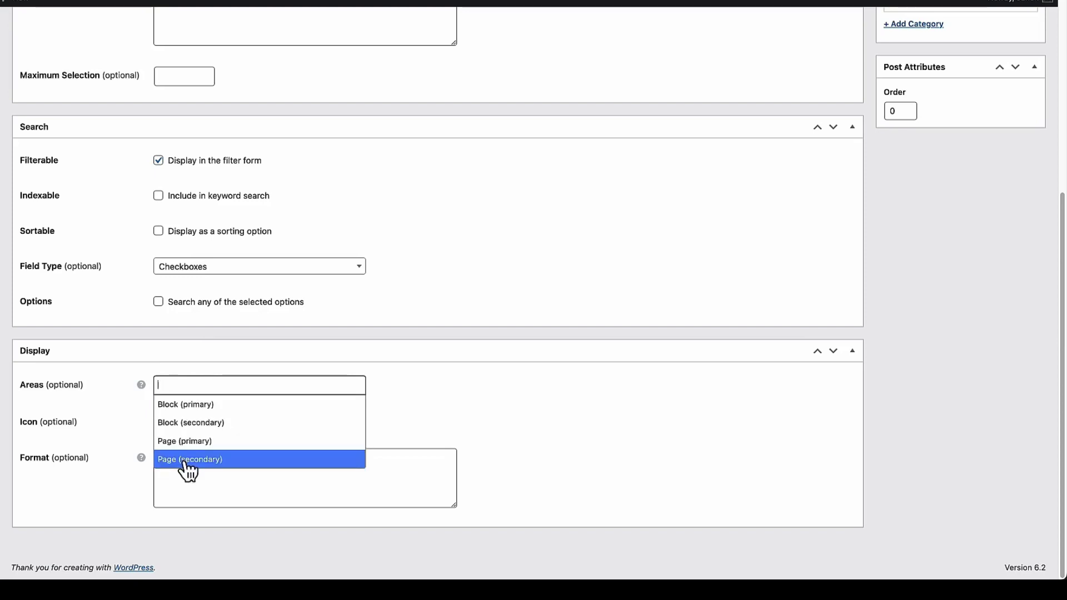
key("Up")
key("Up")
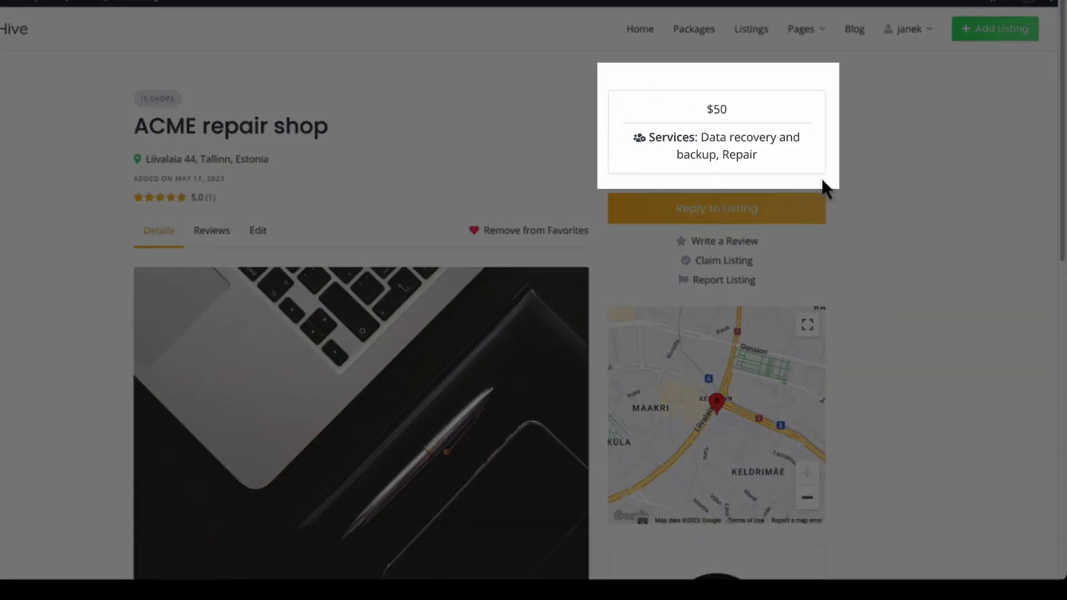
scroll(526, 196, "down", 5)
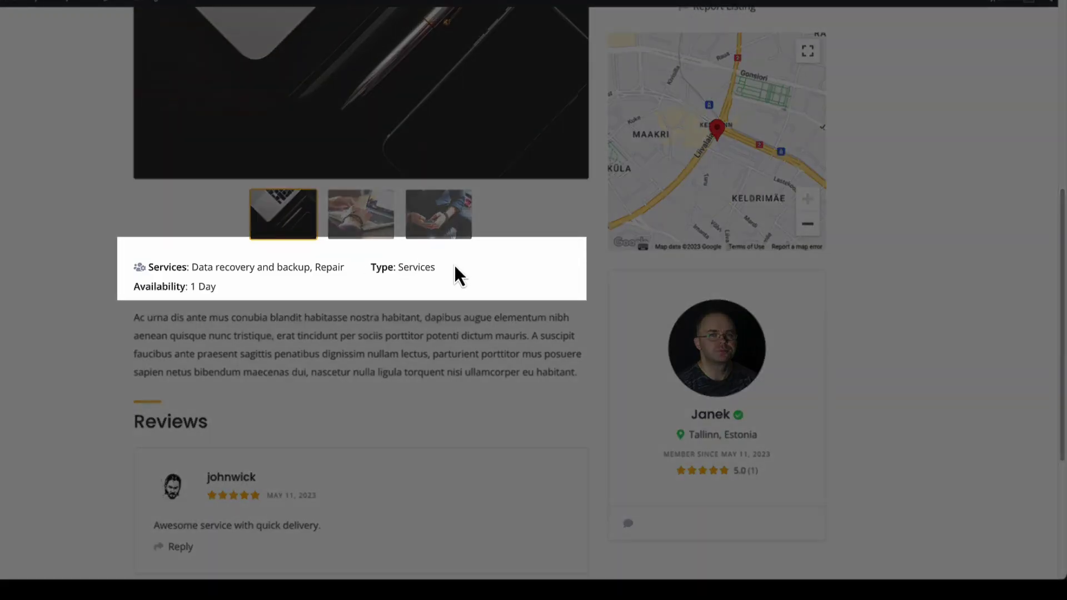
left_click_drag(436, 267, 139, 264)
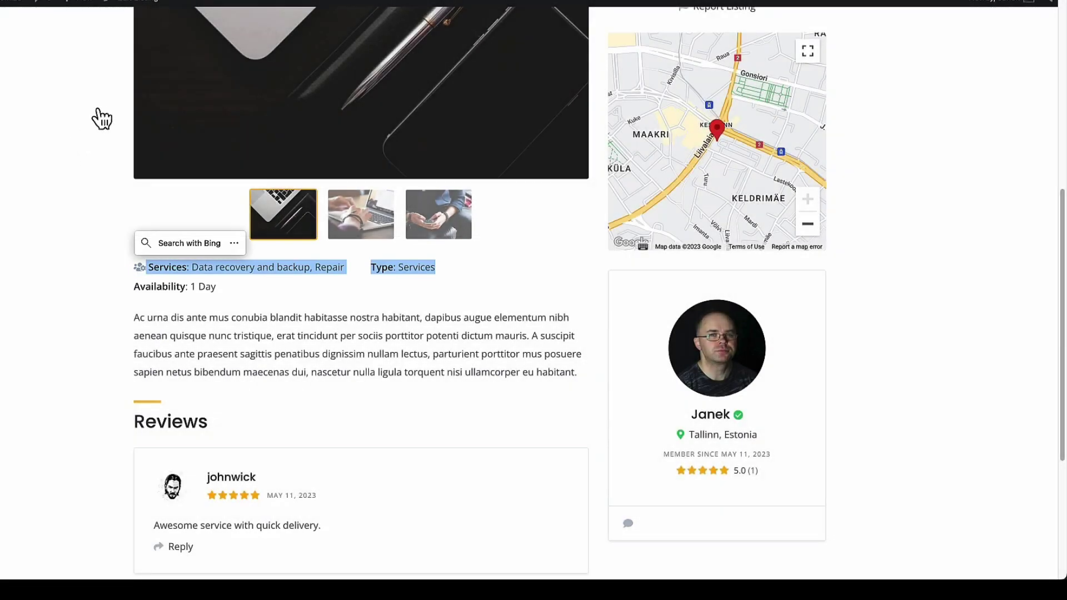
scroll(95, 115, "up", 10)
left_click(8, 31)
scroll(40, 148, "down", 8)
scroll(51, 151, "down", 4)
left_click_drag(174, 352, 148, 352)
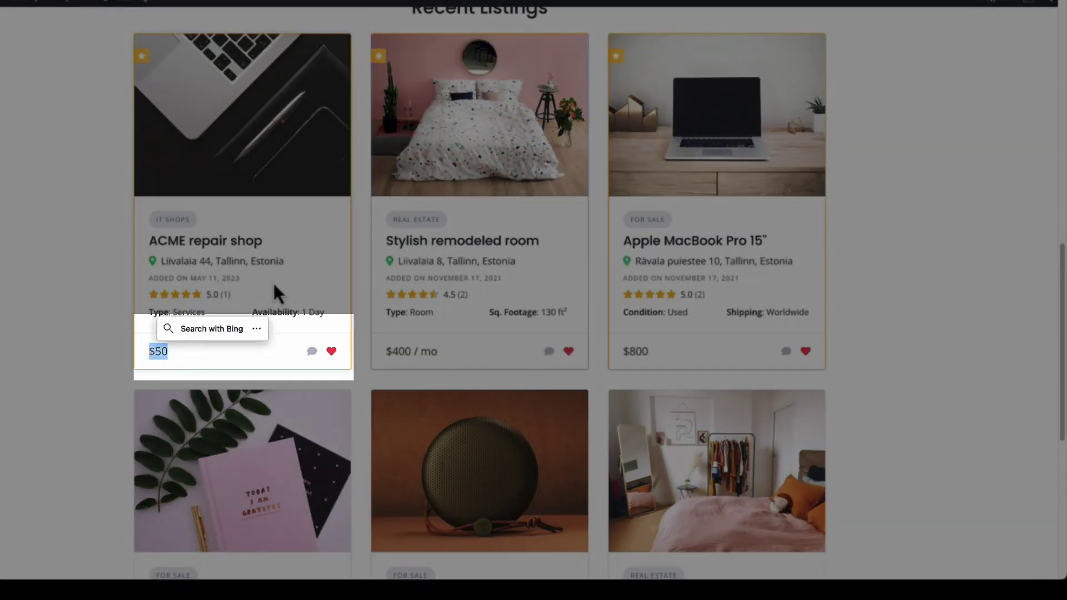
left_click(309, 290)
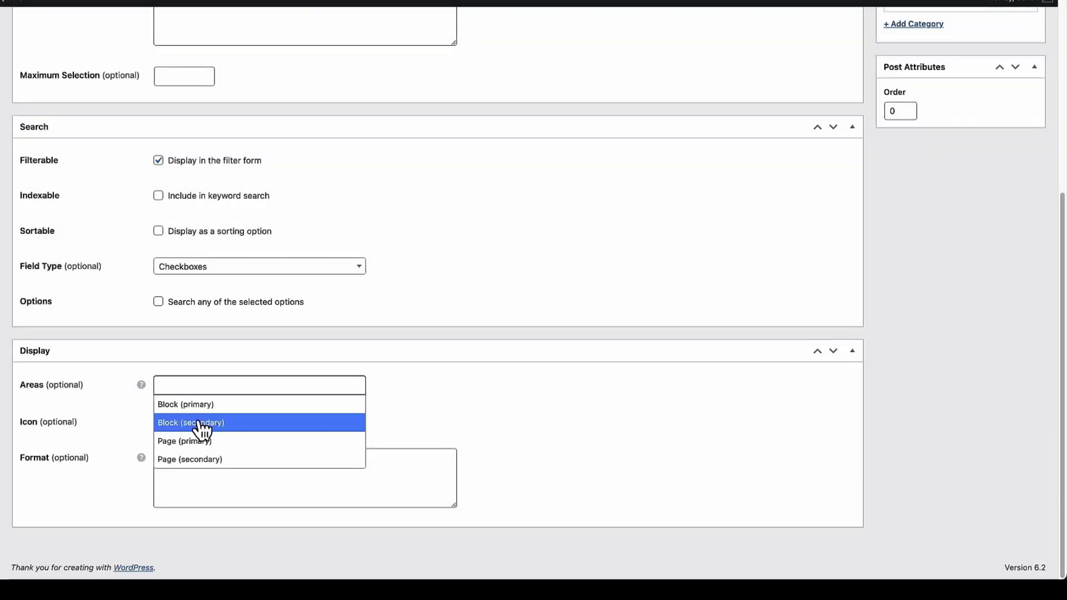
Step: Set the attribute's display areas to Block (secondary) and Page (secondary)
left_click(202, 424)
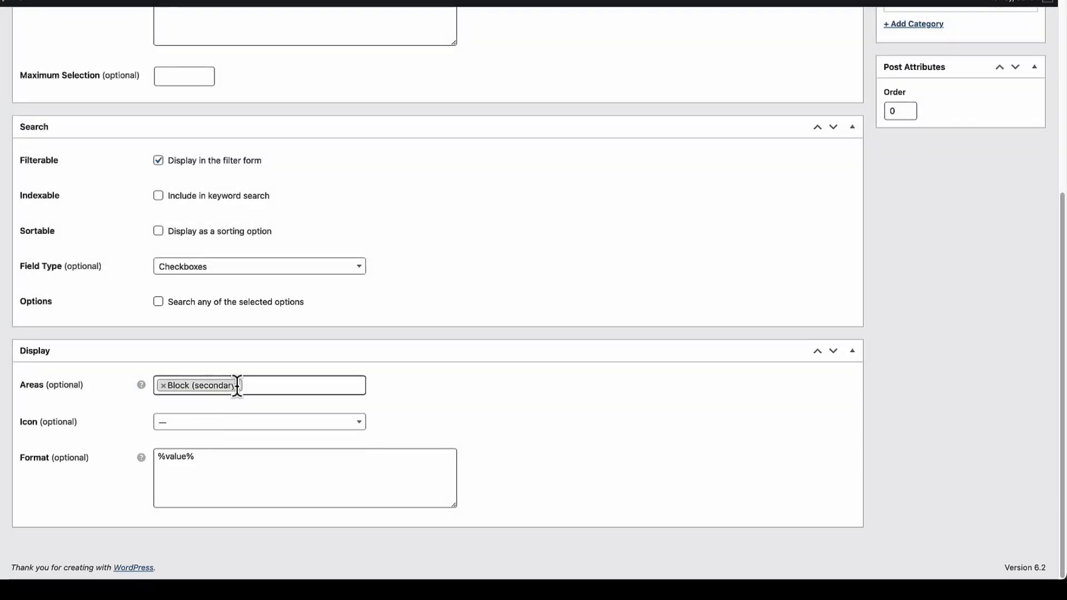
left_click(262, 385)
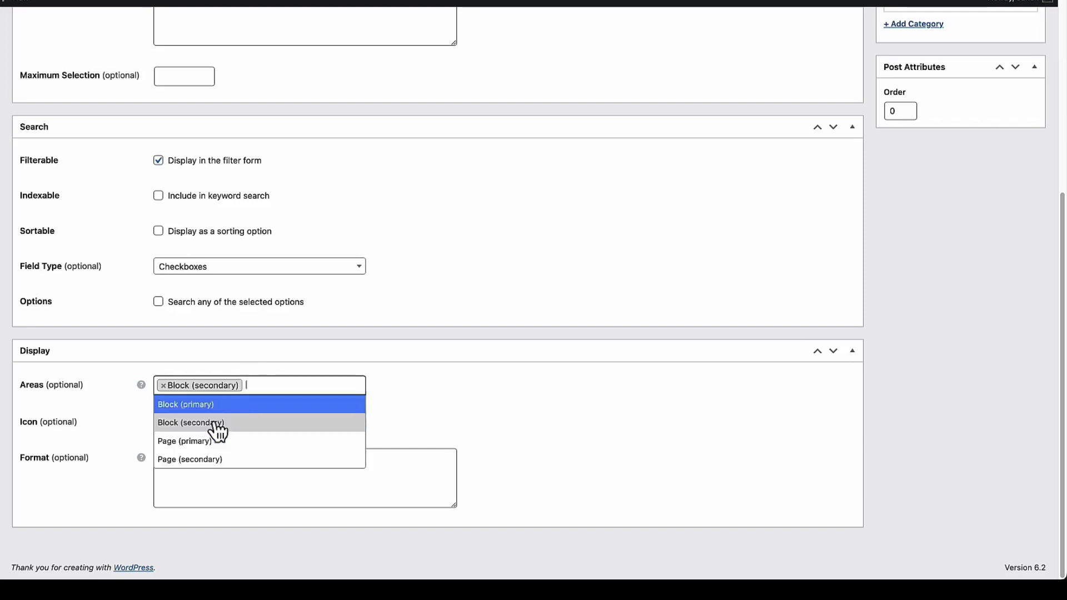
left_click(202, 463)
left_click(186, 429)
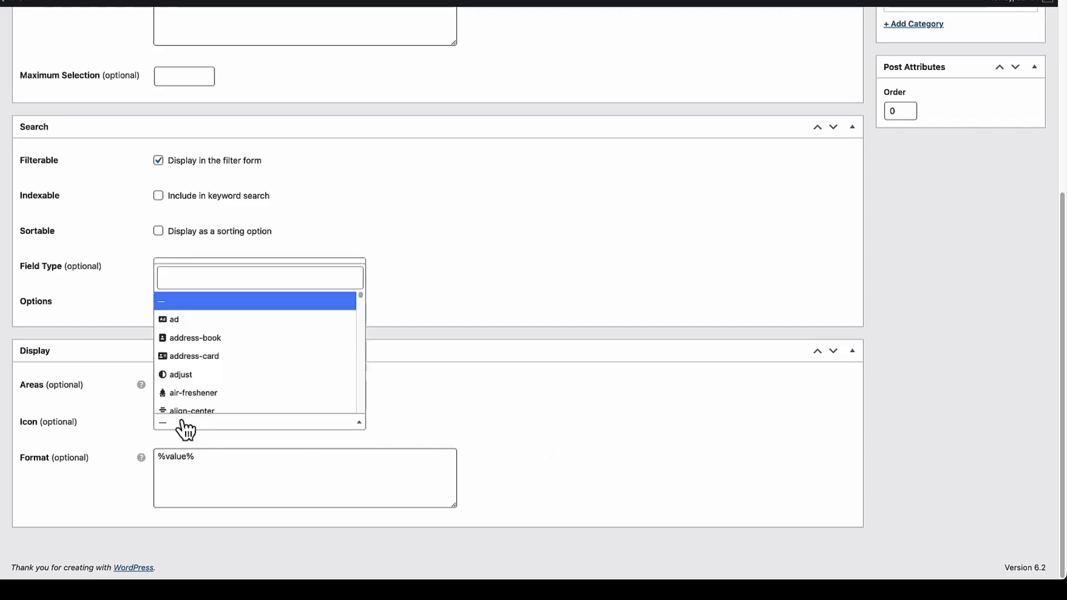
Step: Check the available format tokens and set the attribute's display format to "%label%: %value%"
left_click(144, 458)
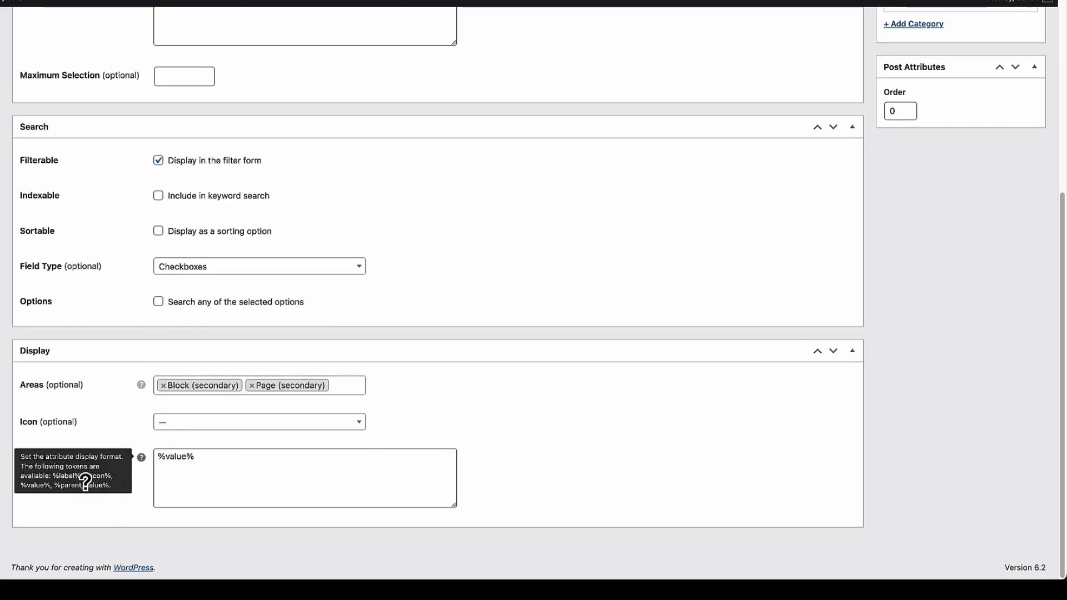
left_click_drag(205, 460, 160, 456)
key("super+c")
key("Right")
key("super+v")
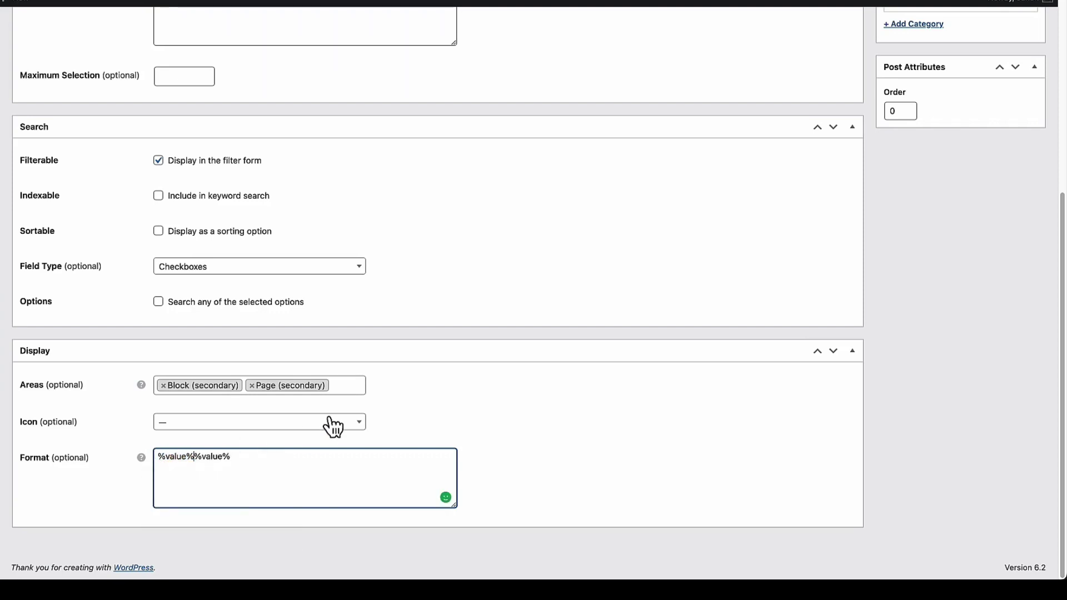
type(":")
double_click(167, 457)
type("label")
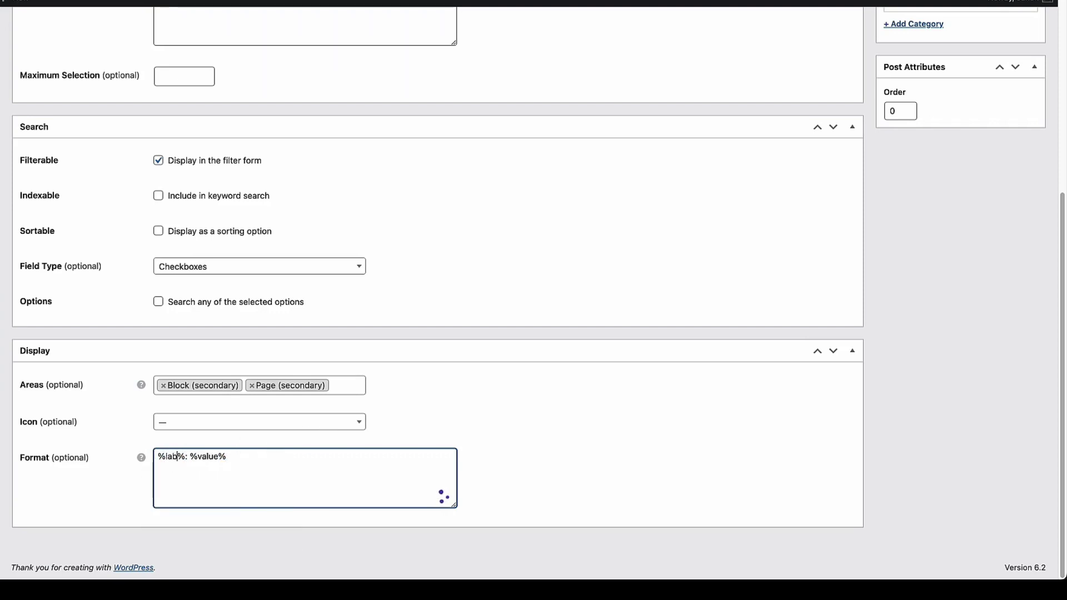
Step: Assign the Premium package attribute to the IT Shops category and publish it
scroll(778, 289, "up", 6)
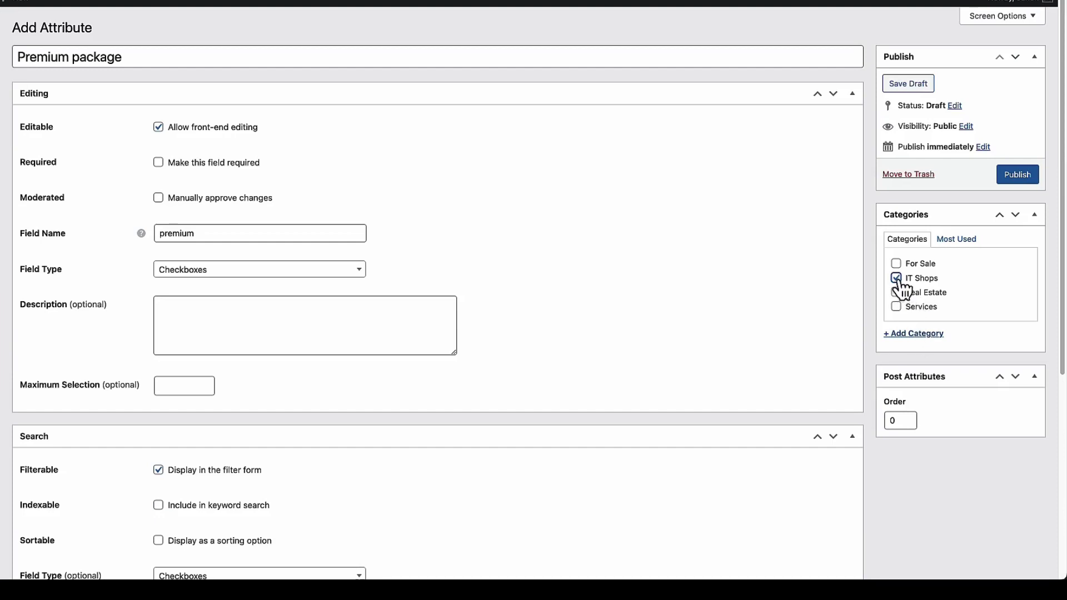
left_click(1020, 175)
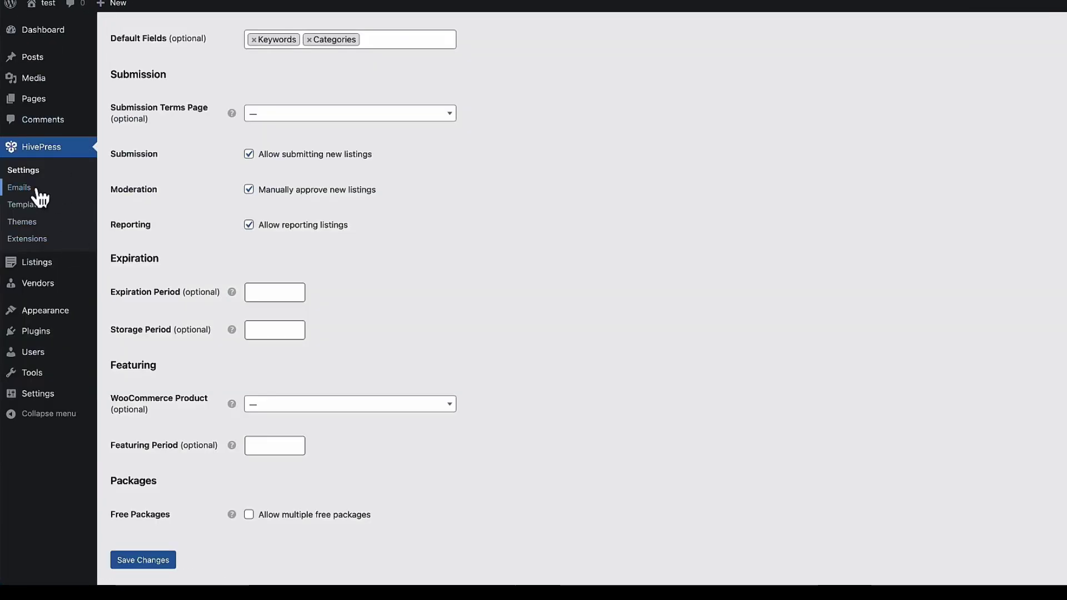
Step: Reopen the Premium package attribute and add the options Premium 1 and Premium 2 to it
mouse_move(37, 262)
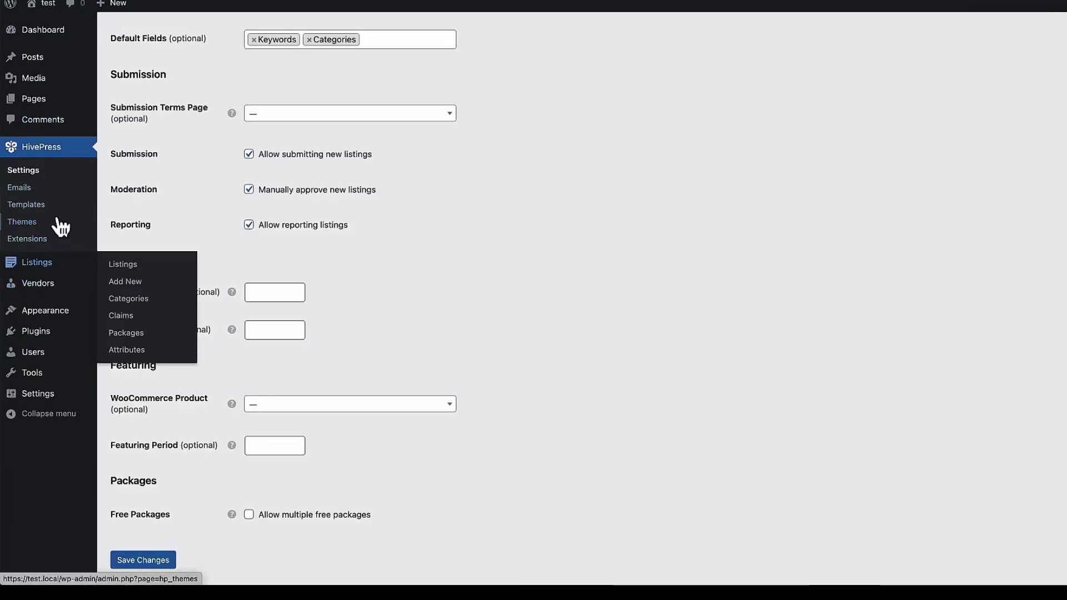
left_click(128, 351)
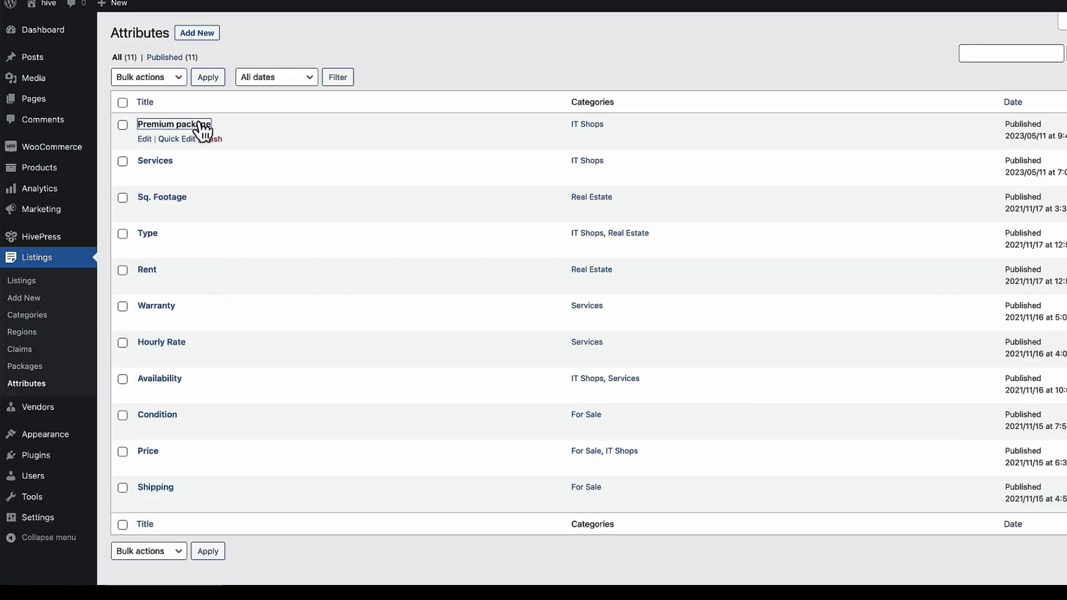
left_click(189, 127)
scroll(406, 382, "down", 2)
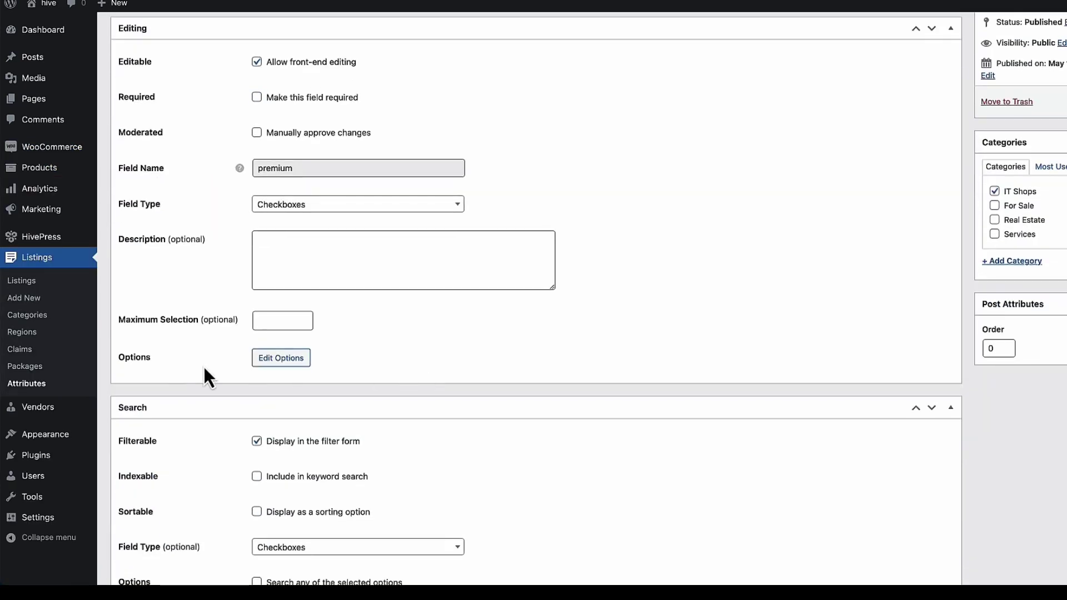
left_click(282, 360)
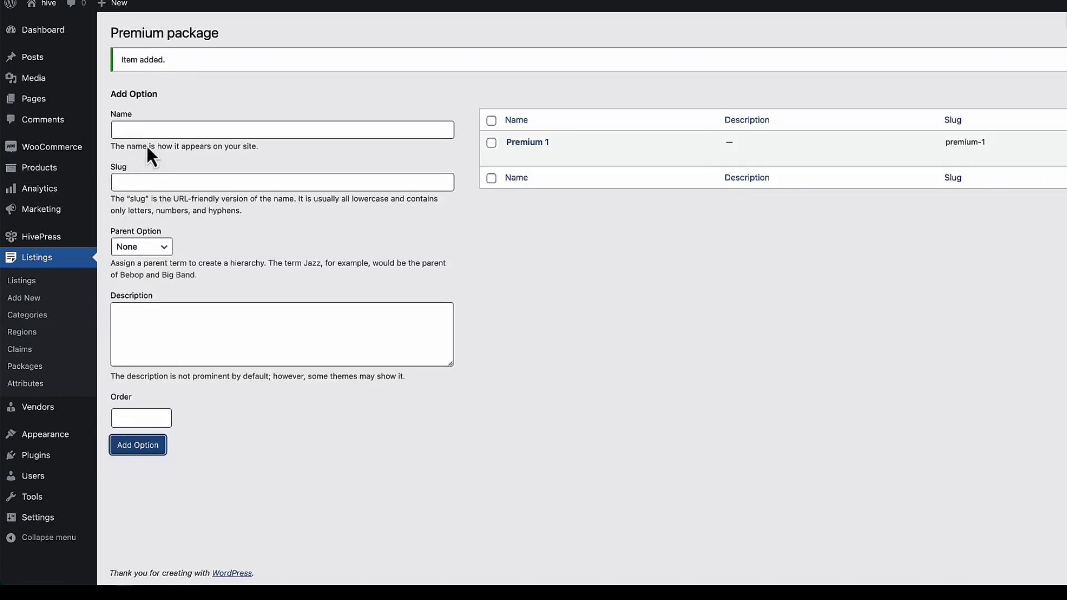
left_click(155, 130)
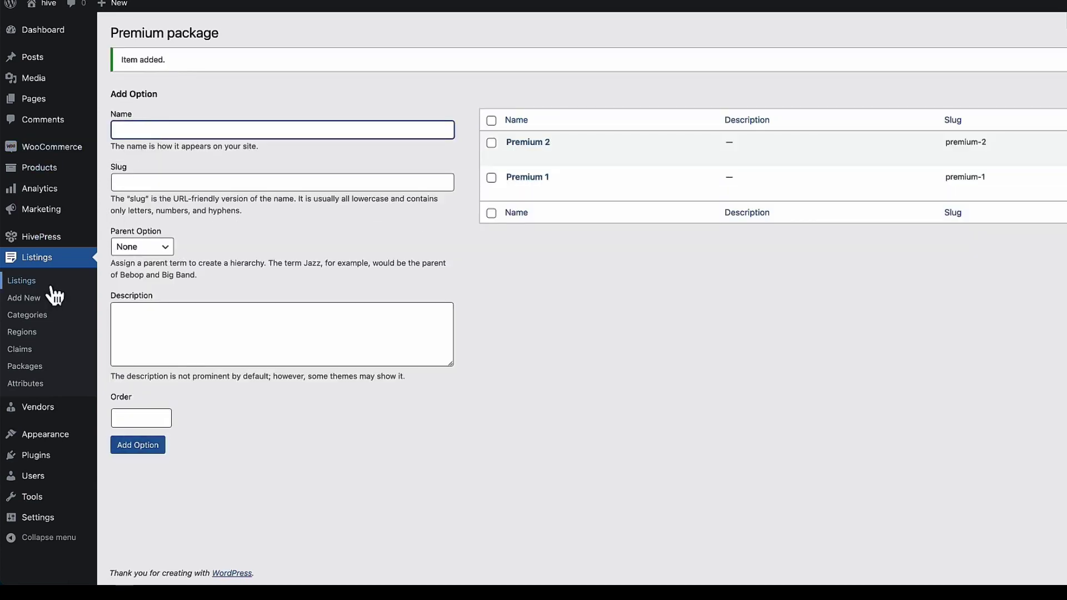
Step: Open the ACME repair shop listing for editing and select both Premium 1 and Premium 2 as its premium packages
left_click(22, 282)
left_click(175, 129)
scroll(548, 348, "down", 10)
scroll(546, 351, "down", 3)
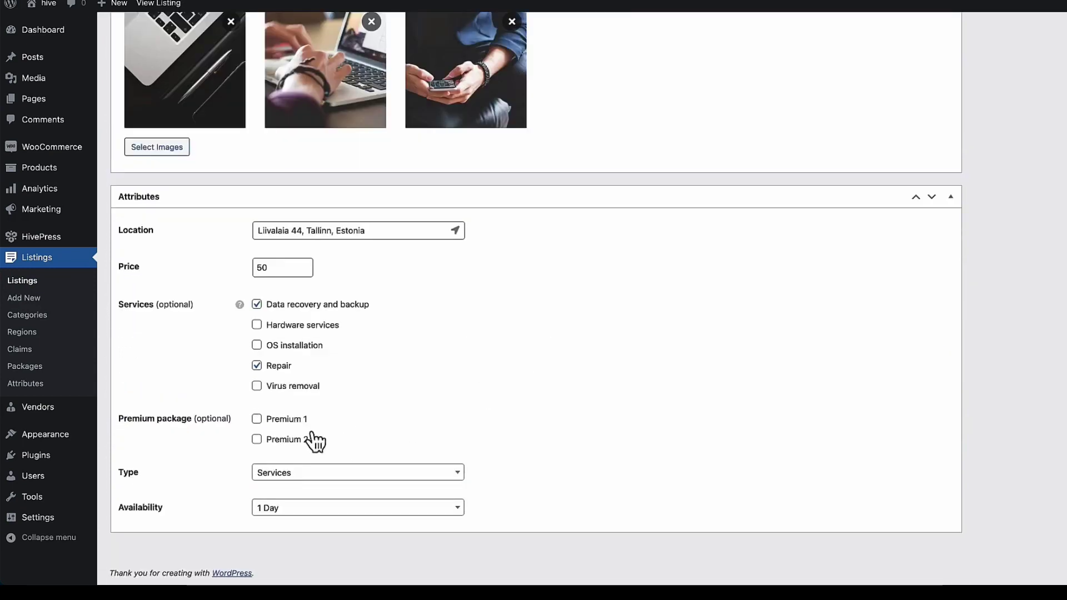
left_click(257, 419)
left_click(257, 440)
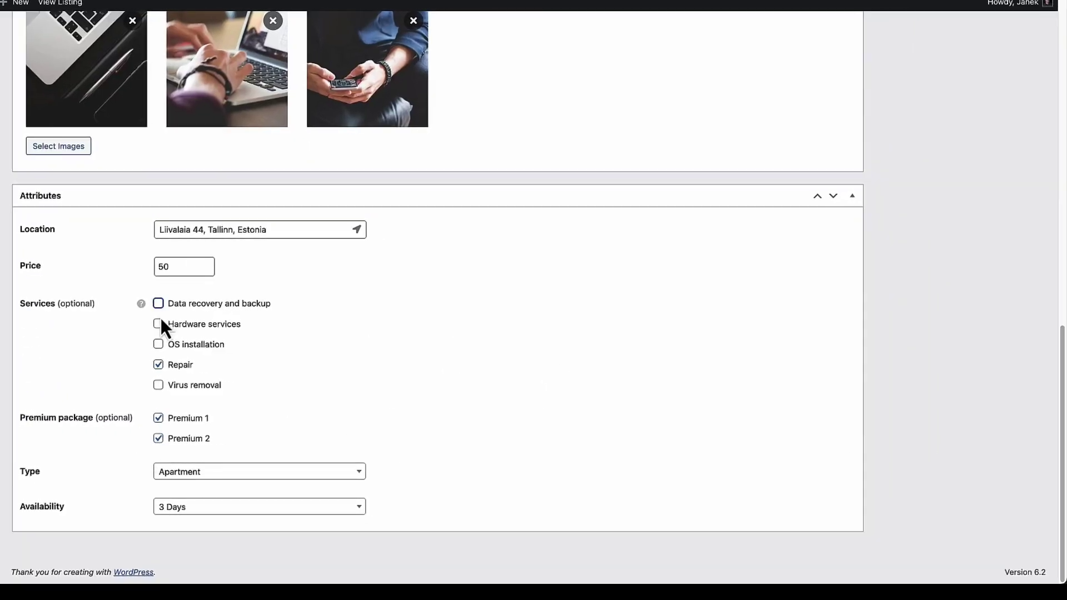
Step: Set the listing's services to Hardware services and Repair, type Apartment and availability 3 Days, then update it and view it on the front end
left_click(158, 324)
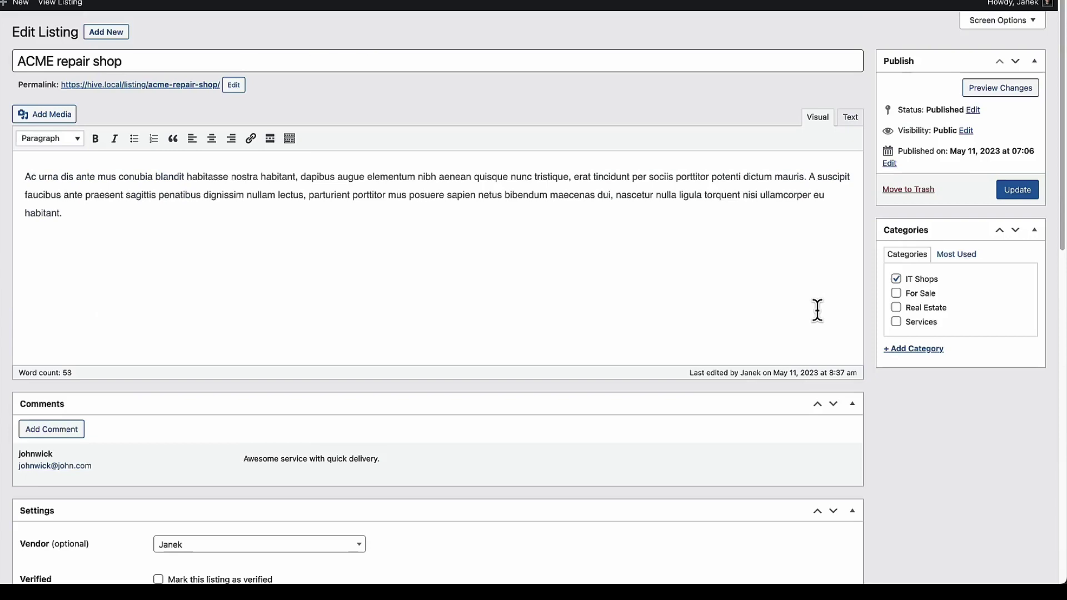
scroll(817, 310, "down", 7)
scroll(709, 295, "up", 10)
left_click(1017, 188)
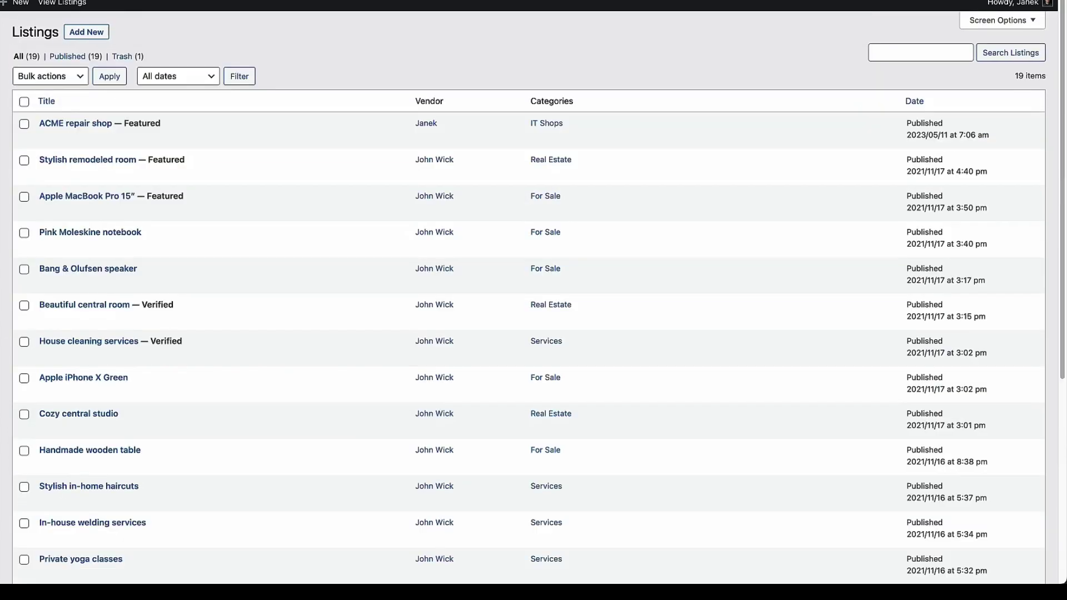
mouse_move(177, 129)
left_click(139, 139)
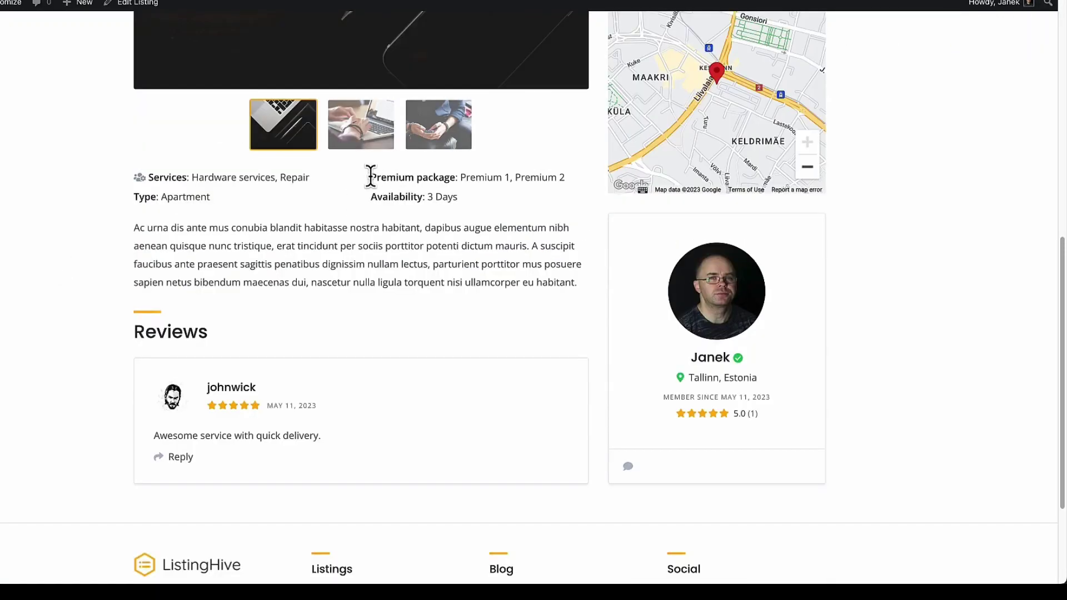
Step: Check the premium package shown on the ACME repair shop listing, then look at the blank form for a new vendor attribute
left_click_drag(371, 176, 569, 175)
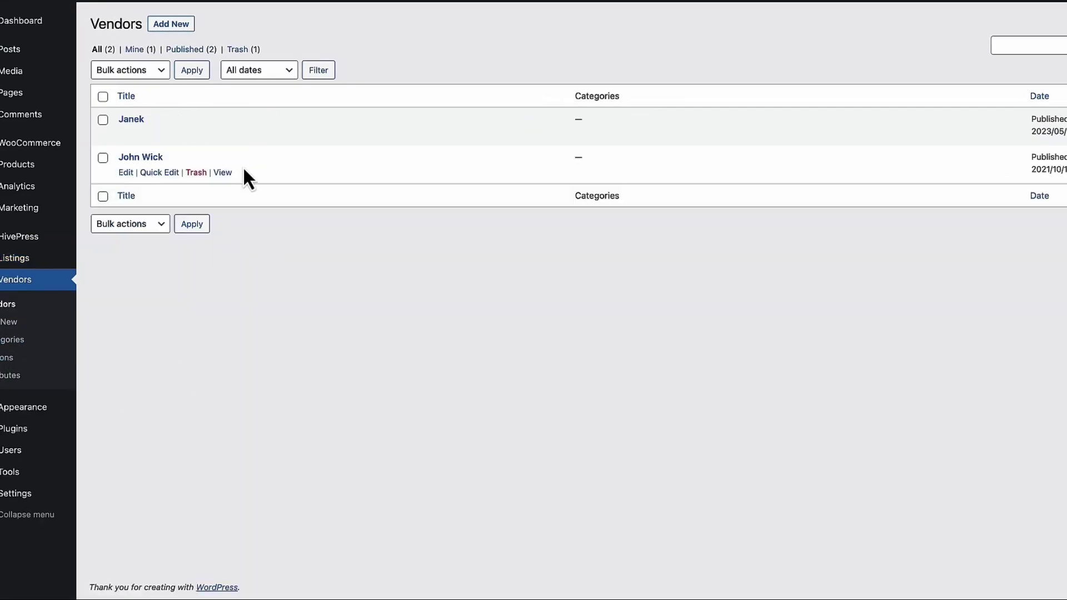
left_click(11, 376)
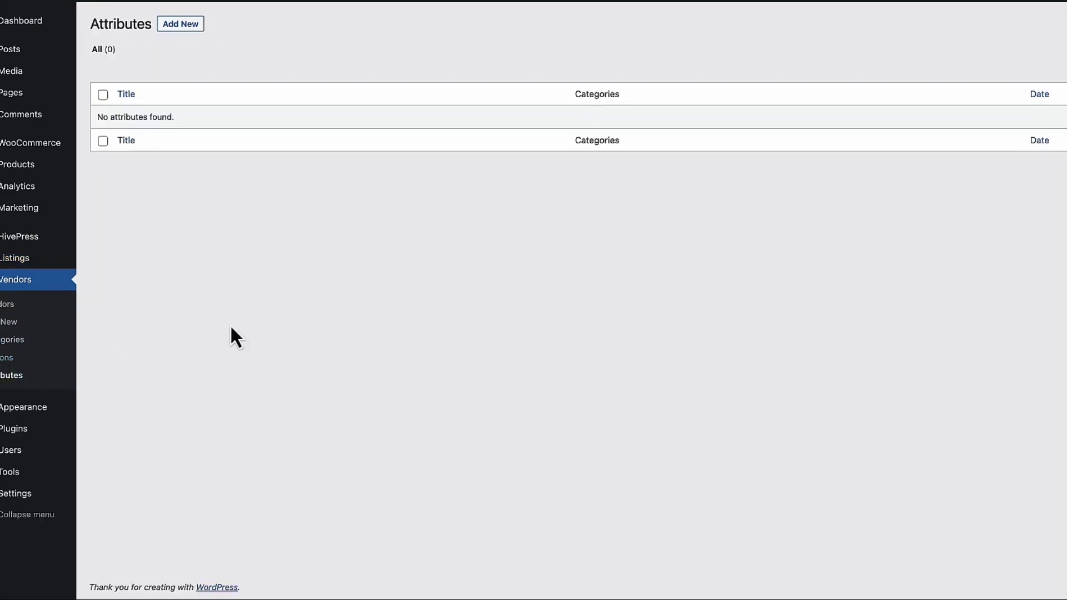
left_click(187, 26)
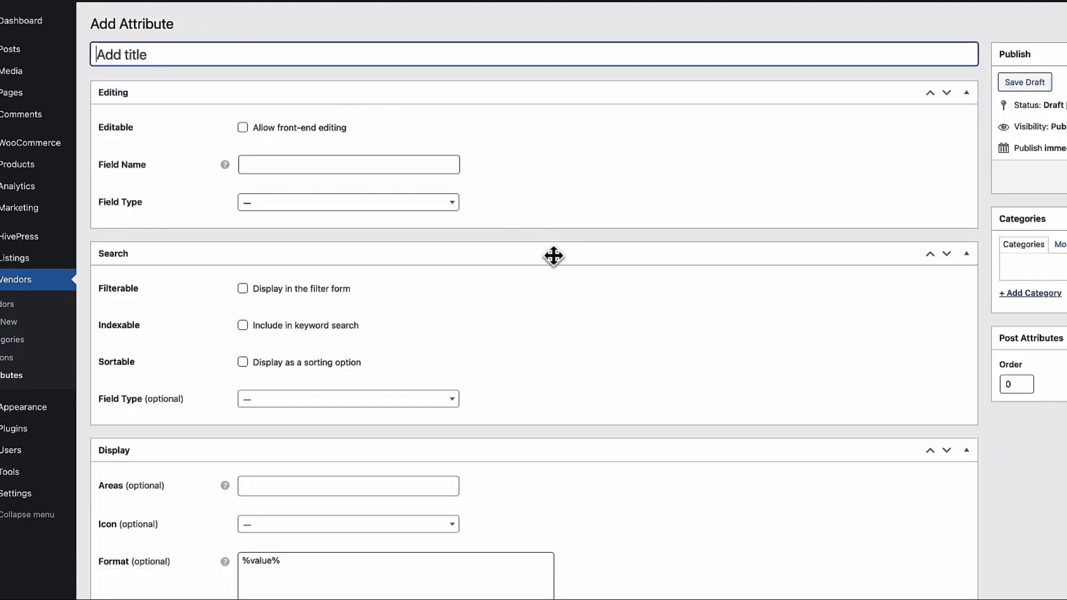
left_click(8, 305)
Step: Open the HivePress extensions and look through the available add-ons
mouse_move(19, 236)
left_click(114, 309)
scroll(764, 346, "down", 10)
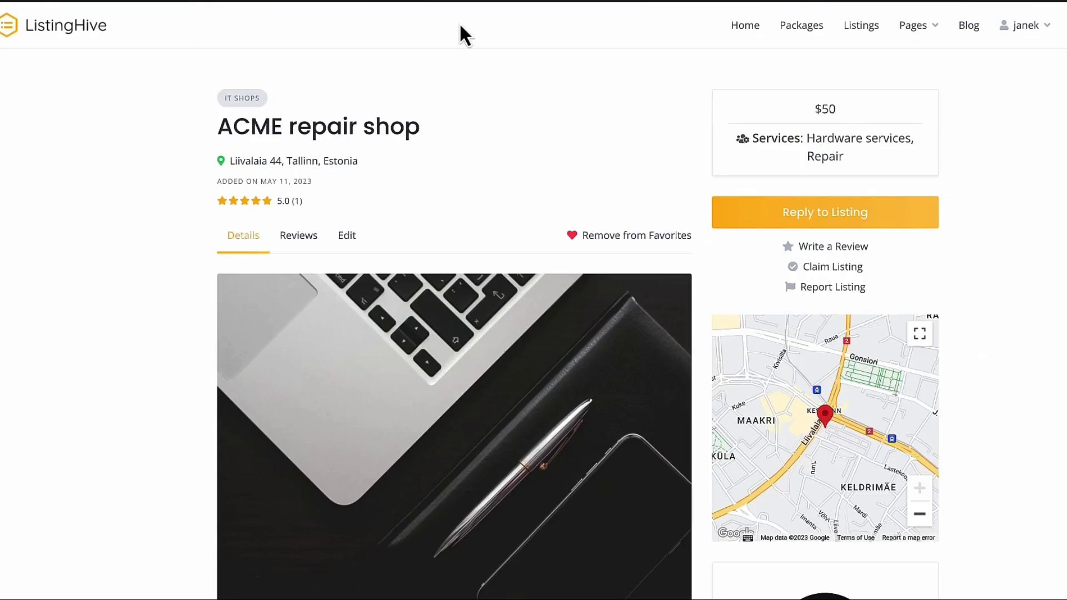
Step: Browse the home page's categories and recent listings, then open the ACME repair shop listing and its reply form
scroll(453, 161, "down", 1)
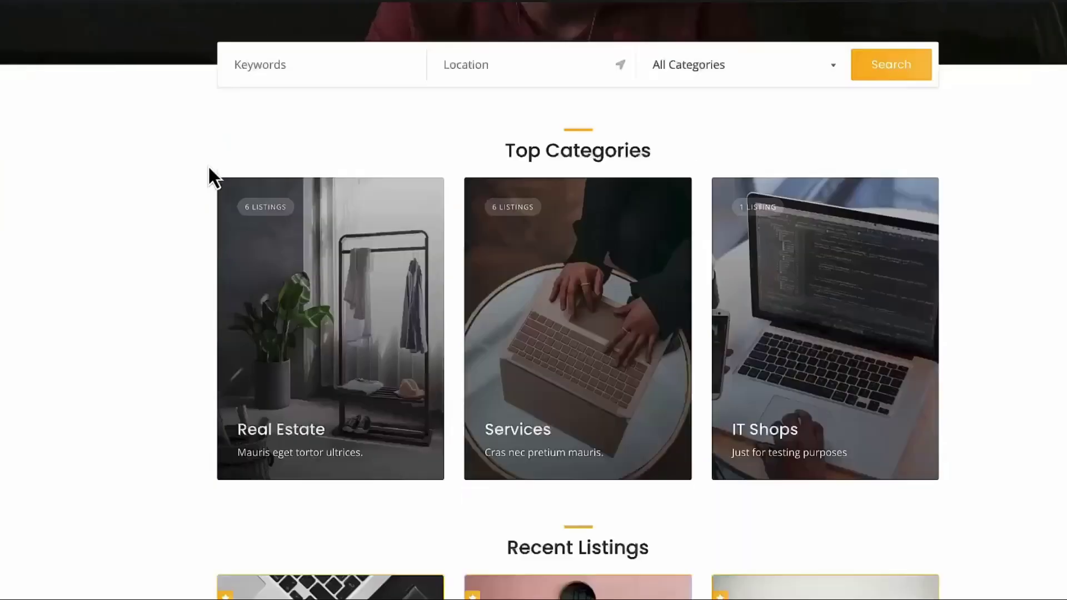
scroll(211, 167, "down", 10)
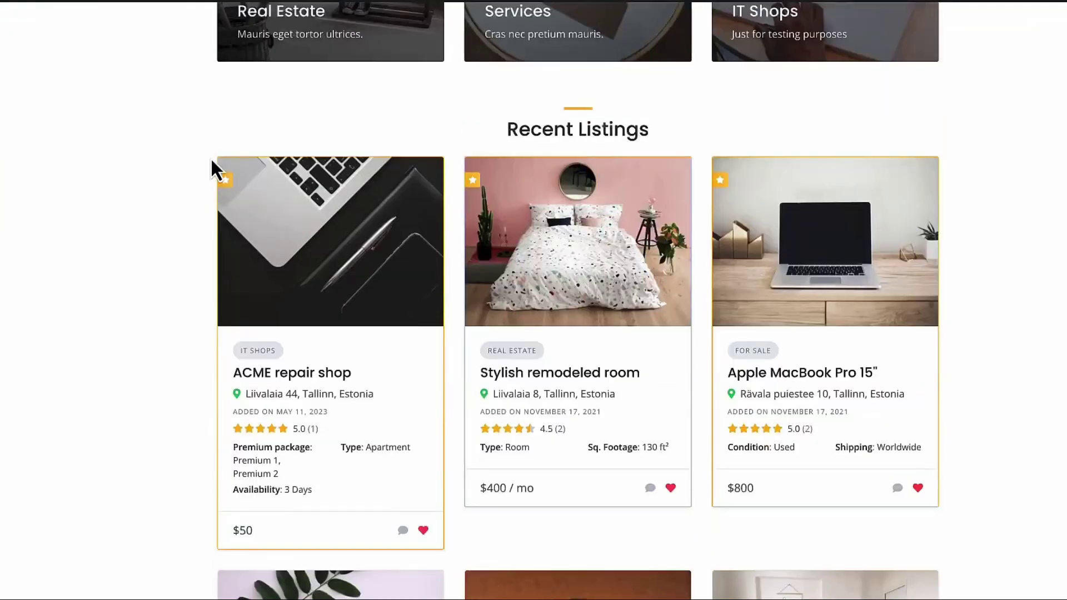
left_click(402, 374)
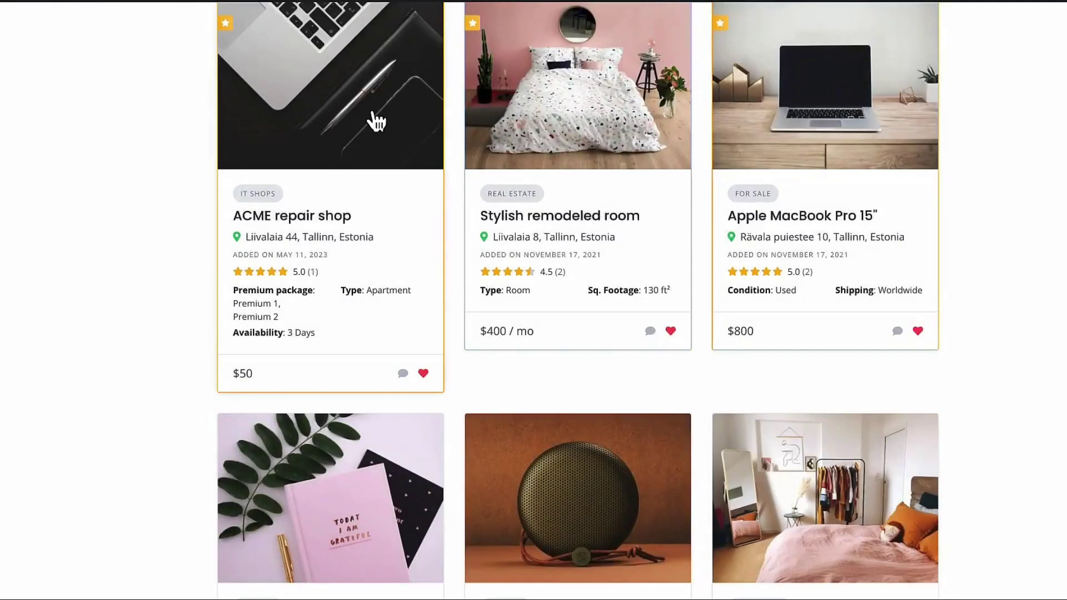
left_click(374, 119)
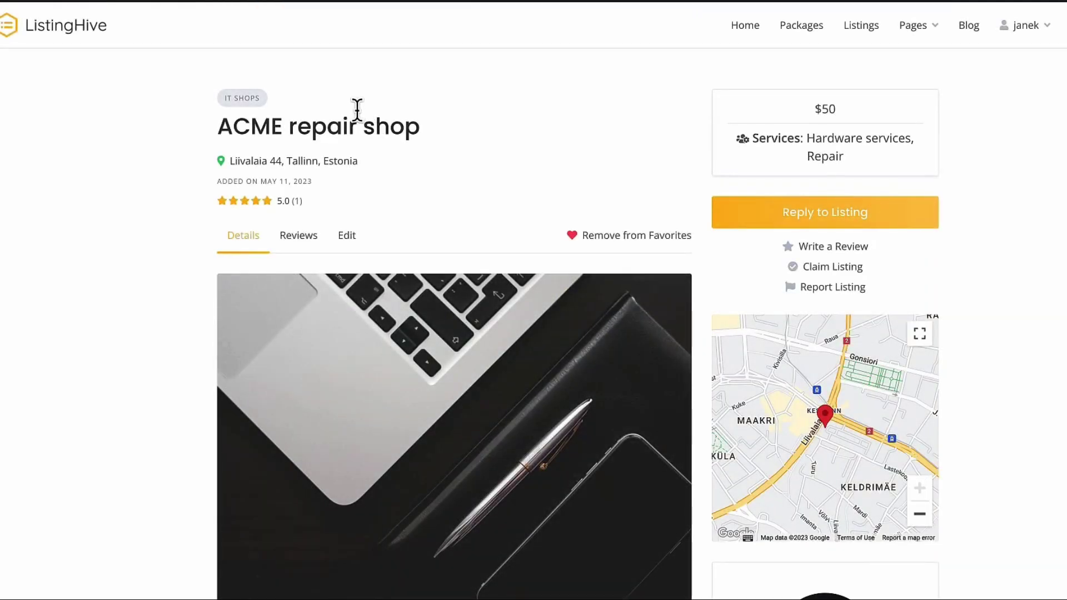
left_click(816, 223)
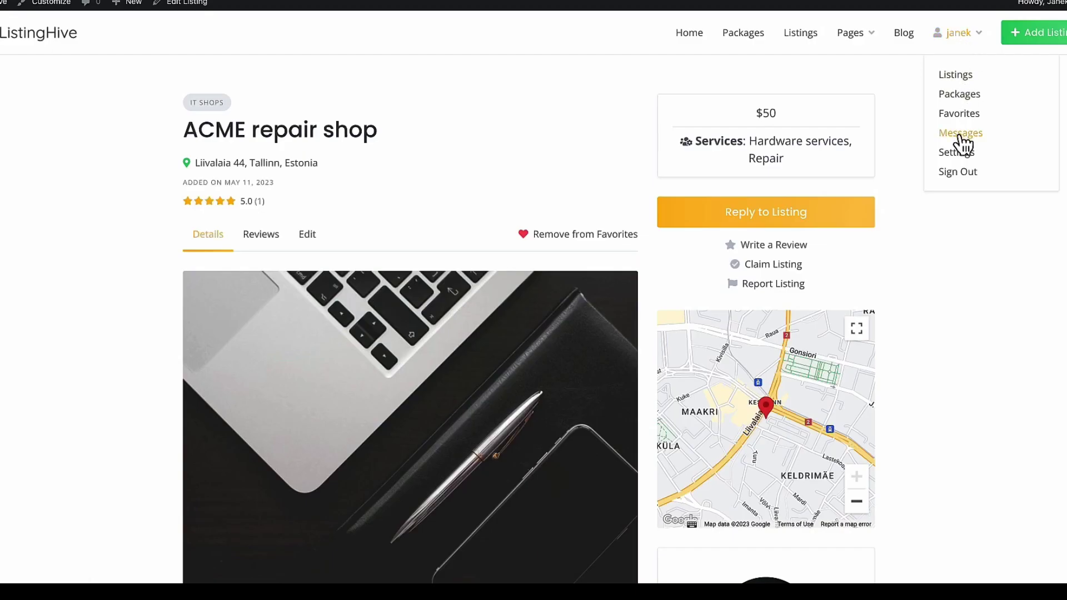
Step: Open the account's messages and read the conversation about Sunday opening
left_click(960, 133)
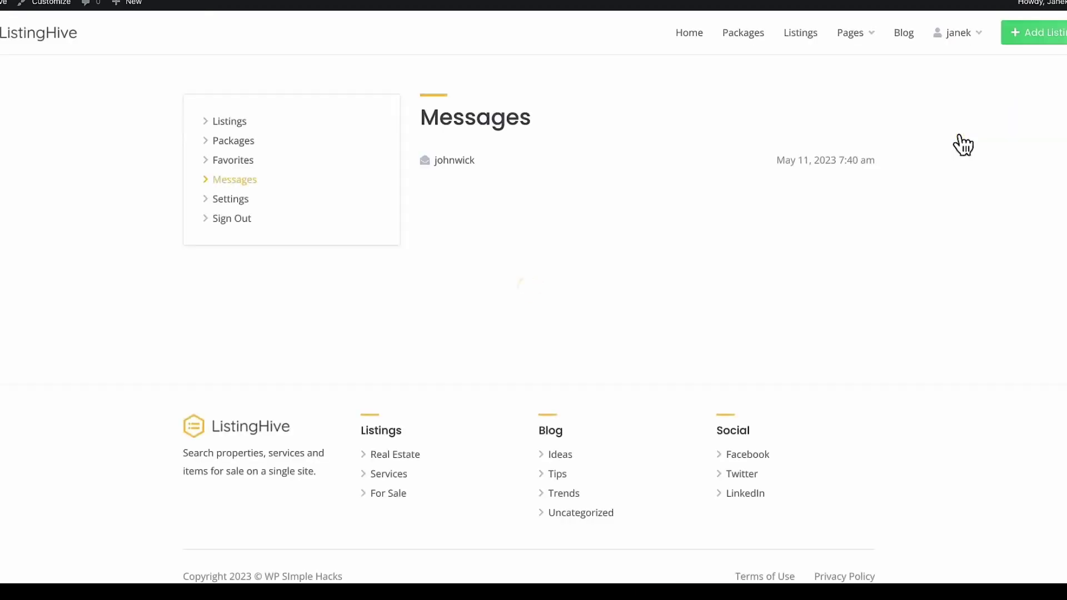
left_click(451, 161)
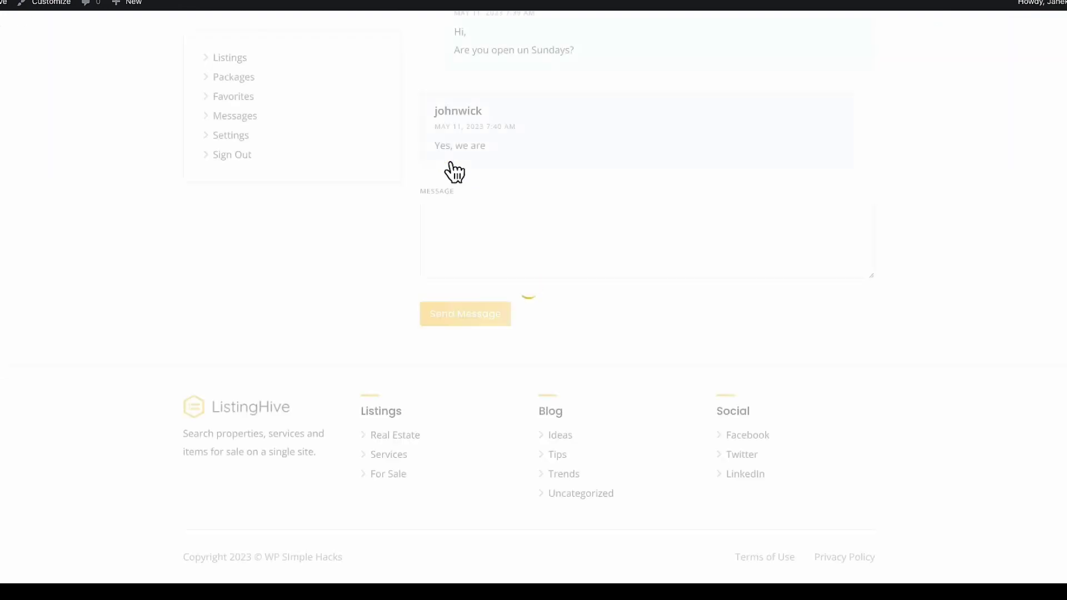
scroll(665, 257, "up", 3)
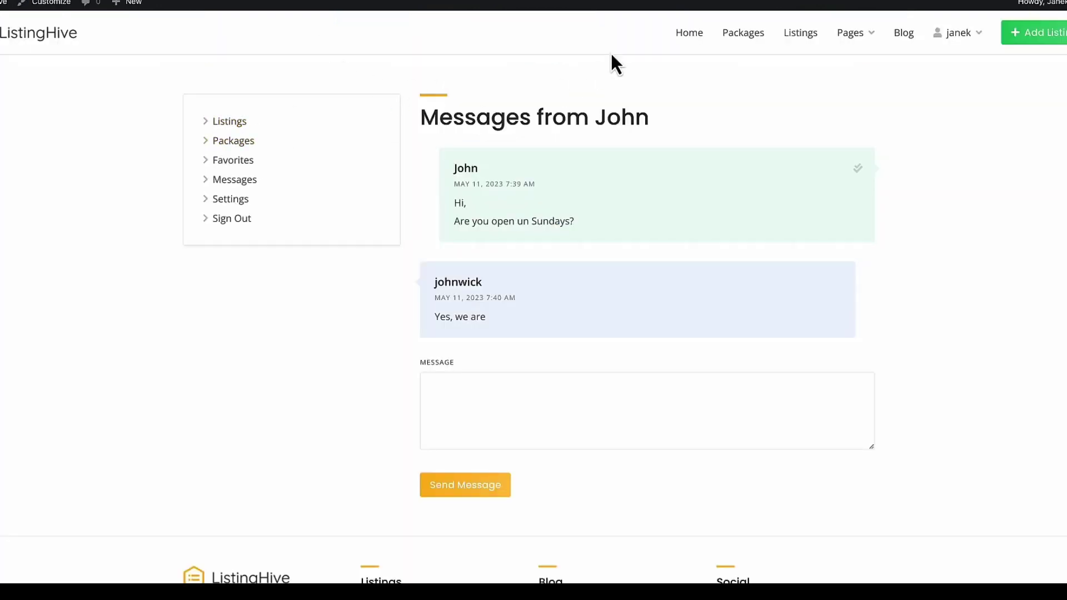
Step: Add the Beautiful central room listing to the favorites from the Listings page
left_click(804, 33)
scroll(718, 226, "down", 10)
scroll(627, 381, "down", 6)
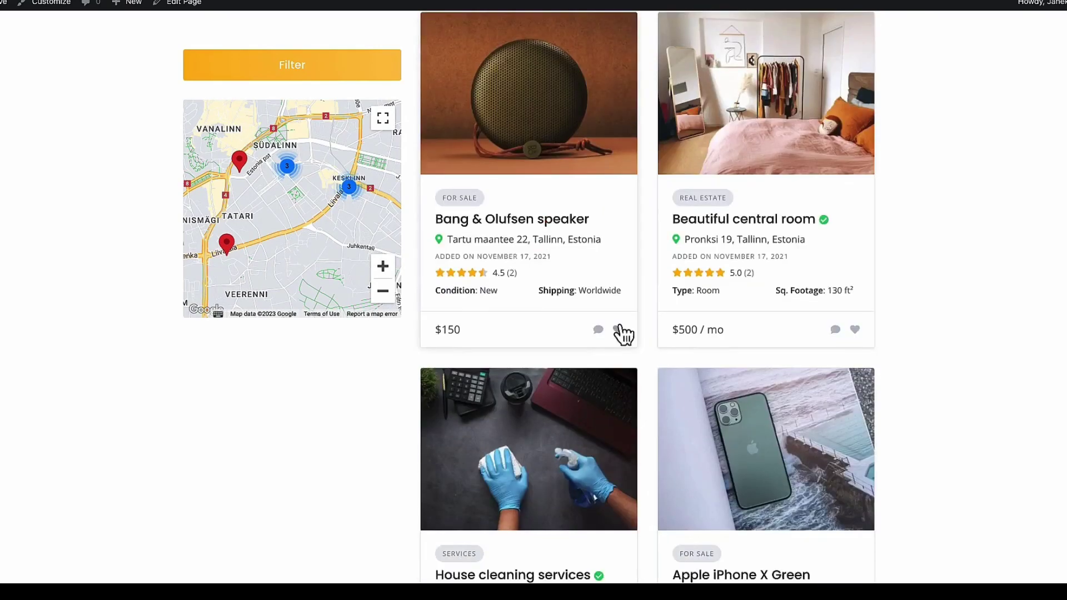
left_click(855, 330)
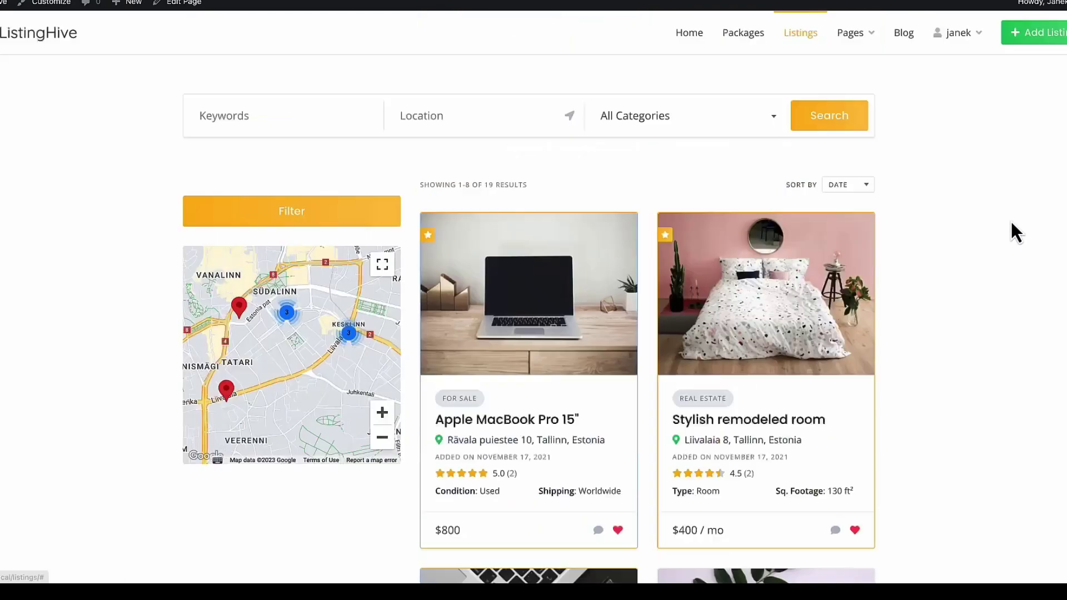
Step: View the account's list of favorite listings
mouse_move(957, 32)
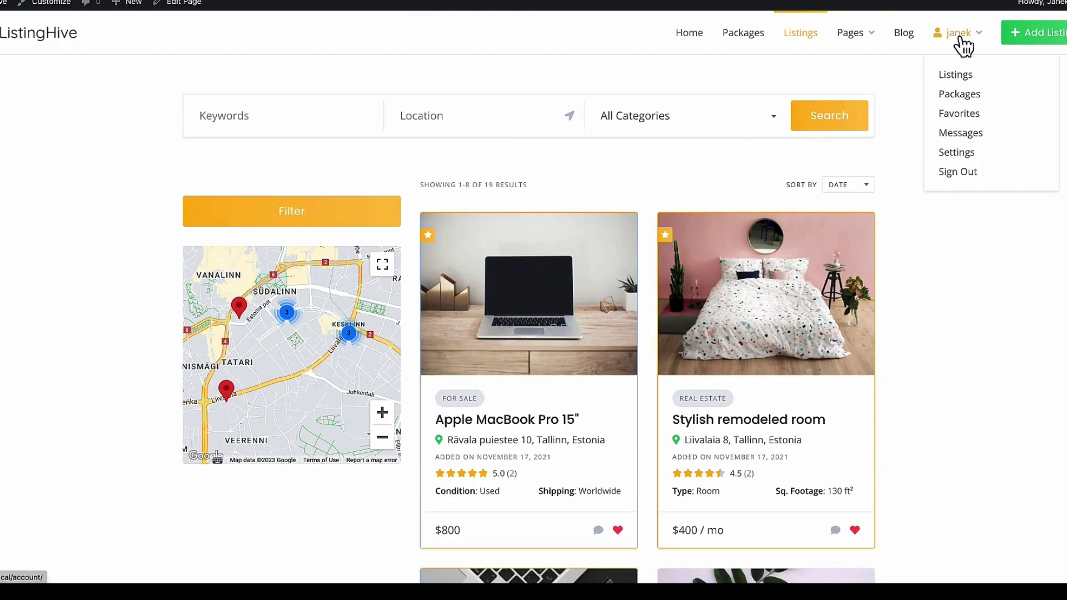
left_click(960, 117)
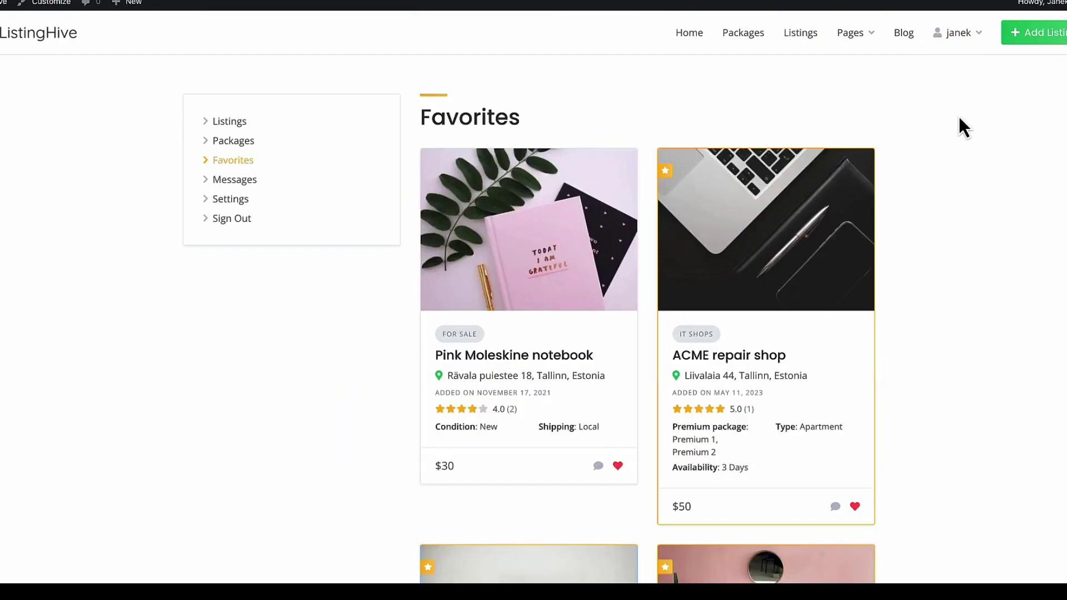
scroll(810, 324, "down", 5)
scroll(812, 323, "up", 5)
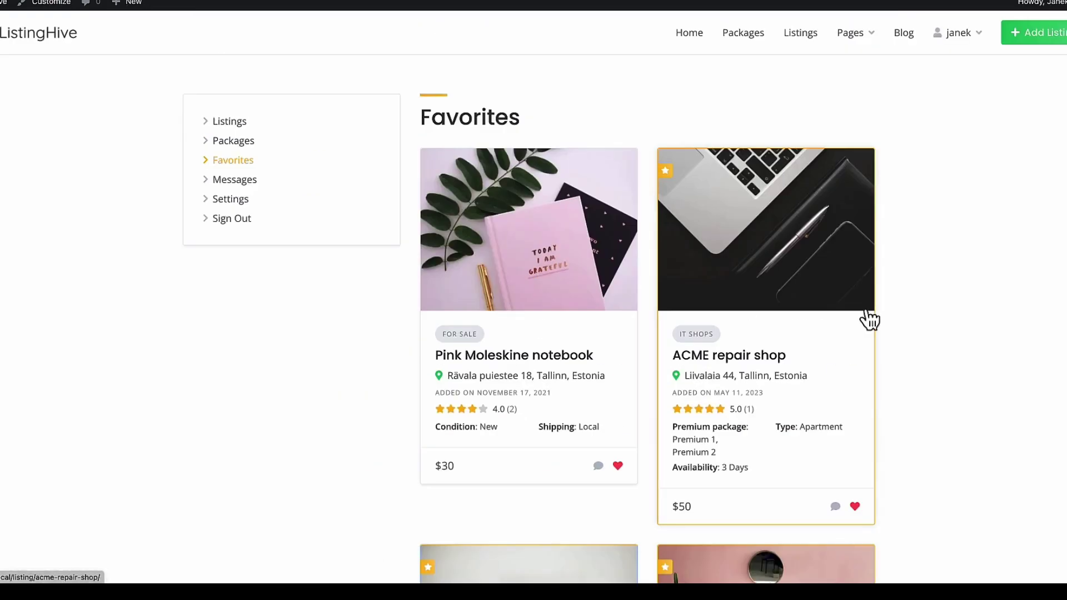
Step: Open the Pink Moleskine notebook's claim form, then try to claim the ACME repair shop with the details "I need it" and close the form
left_click(562, 222)
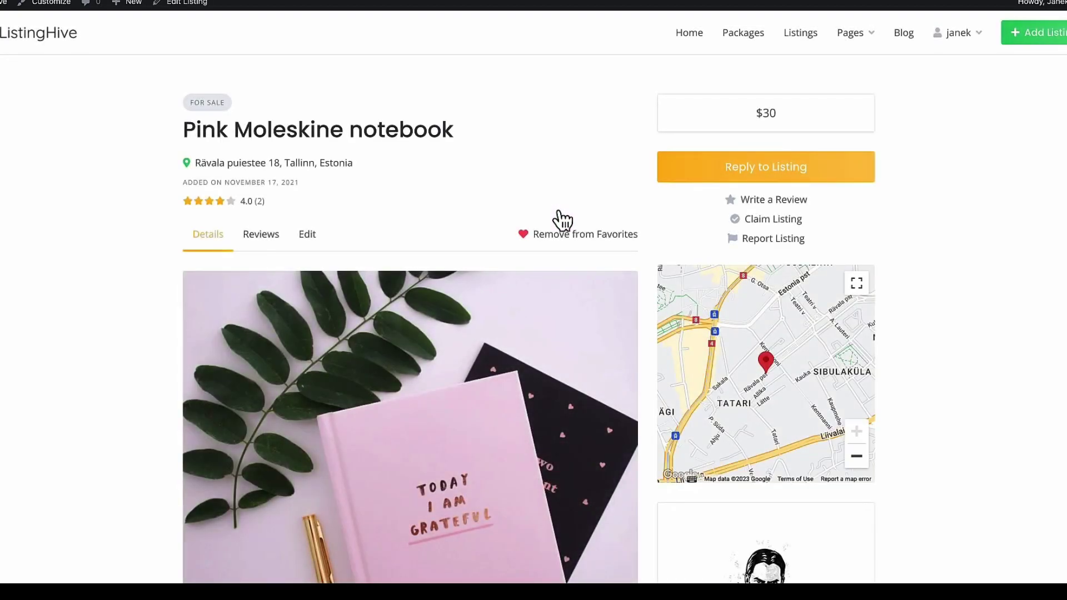
left_click(768, 220)
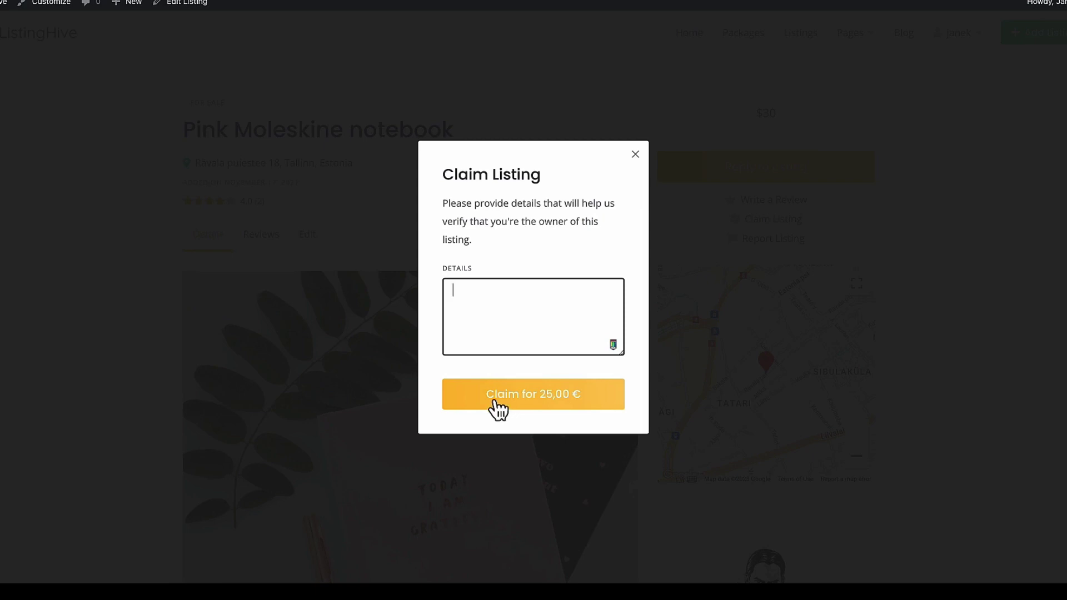
left_click(544, 406)
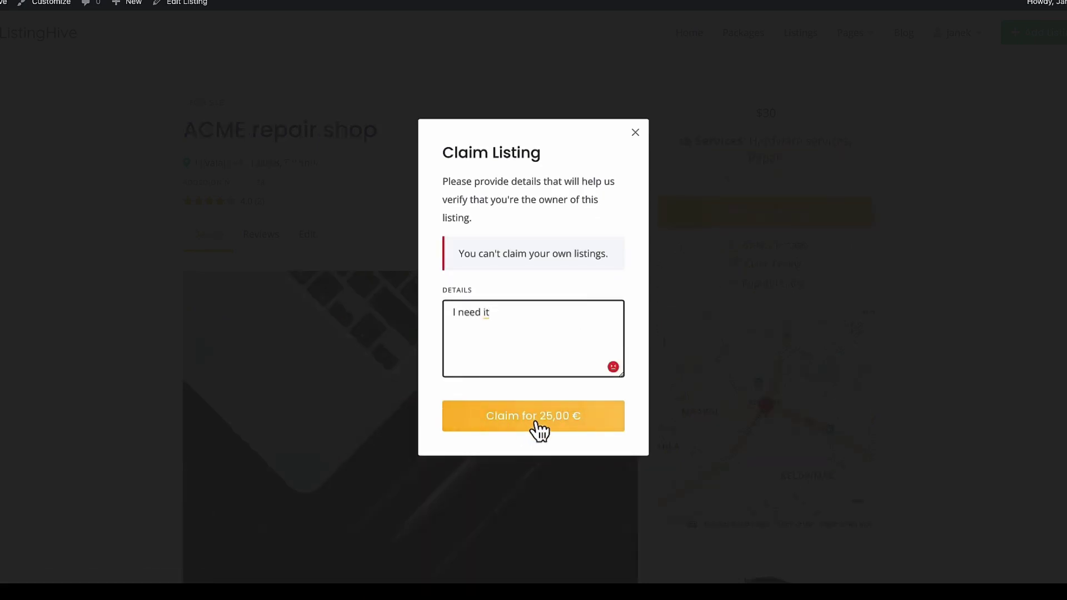
left_click(634, 134)
Step: Open the Free listing package for editing and review its description, listing limit and listing expiration
left_click(752, 38)
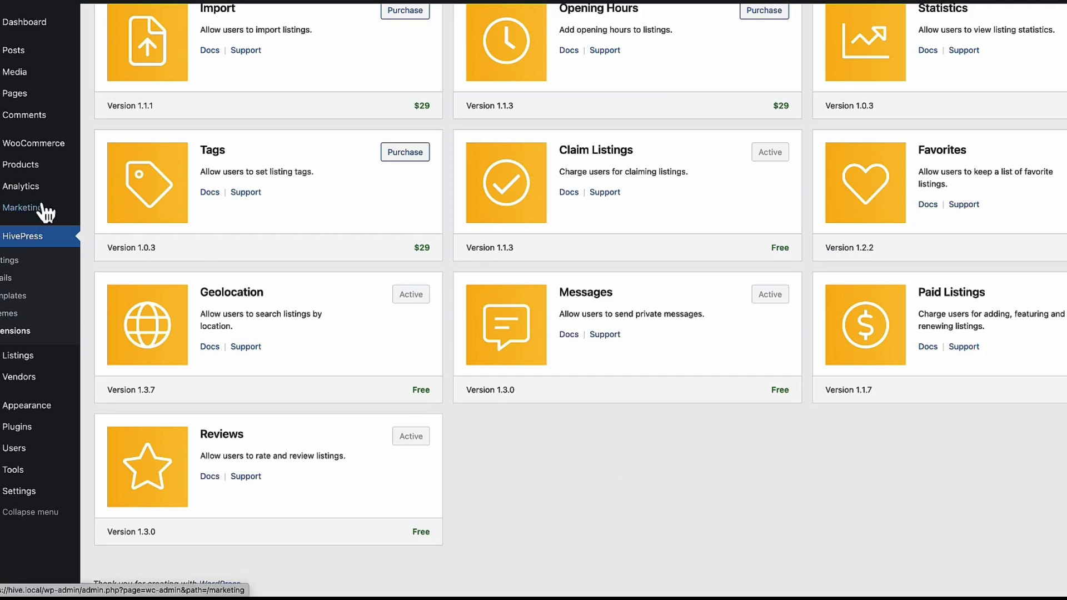
mouse_move(21, 355)
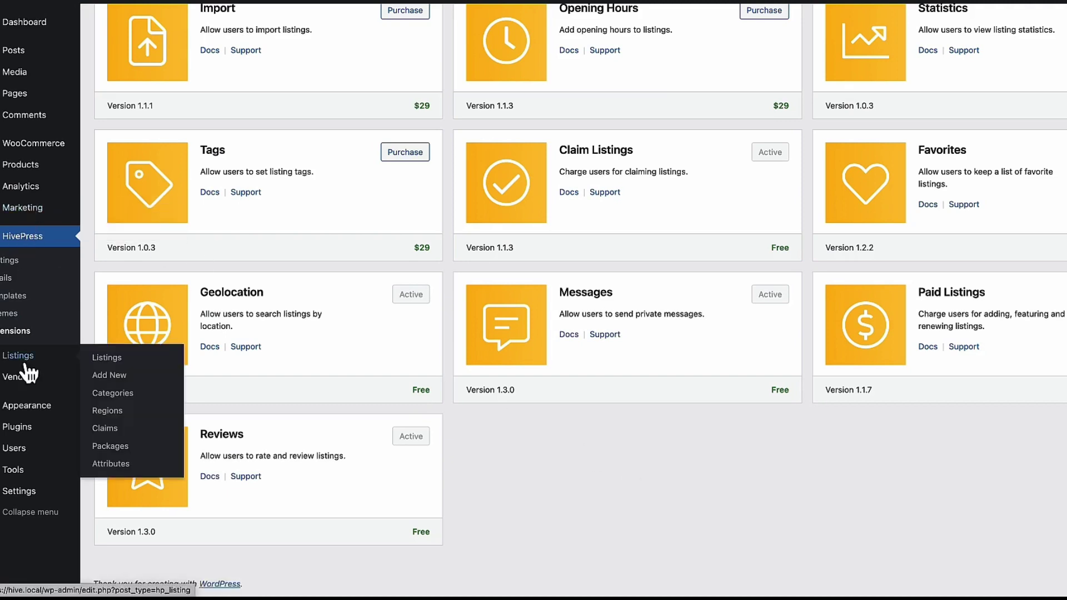
left_click(123, 448)
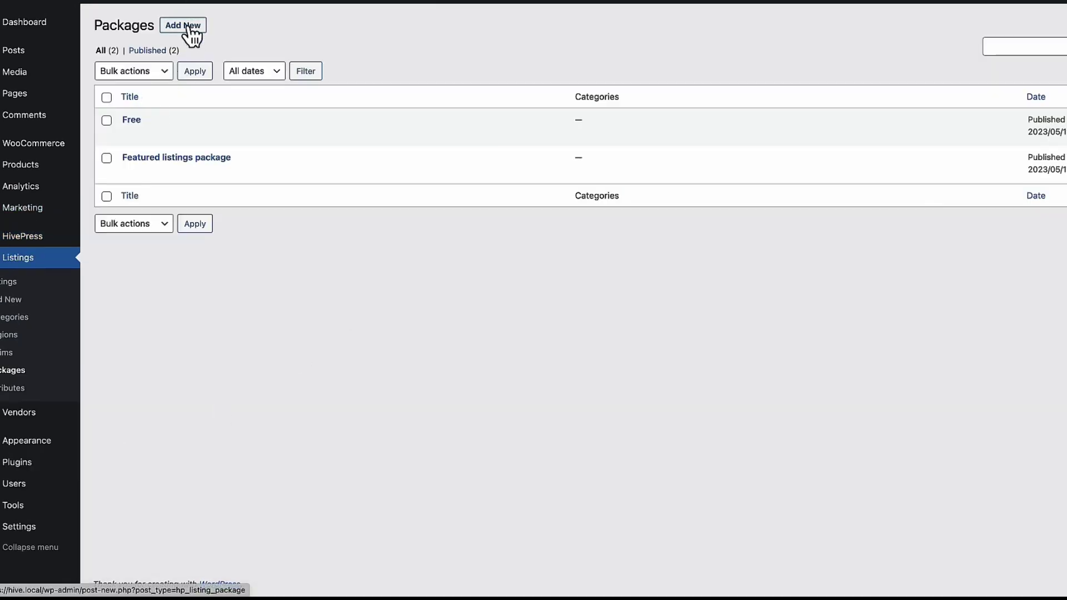
left_click(133, 121)
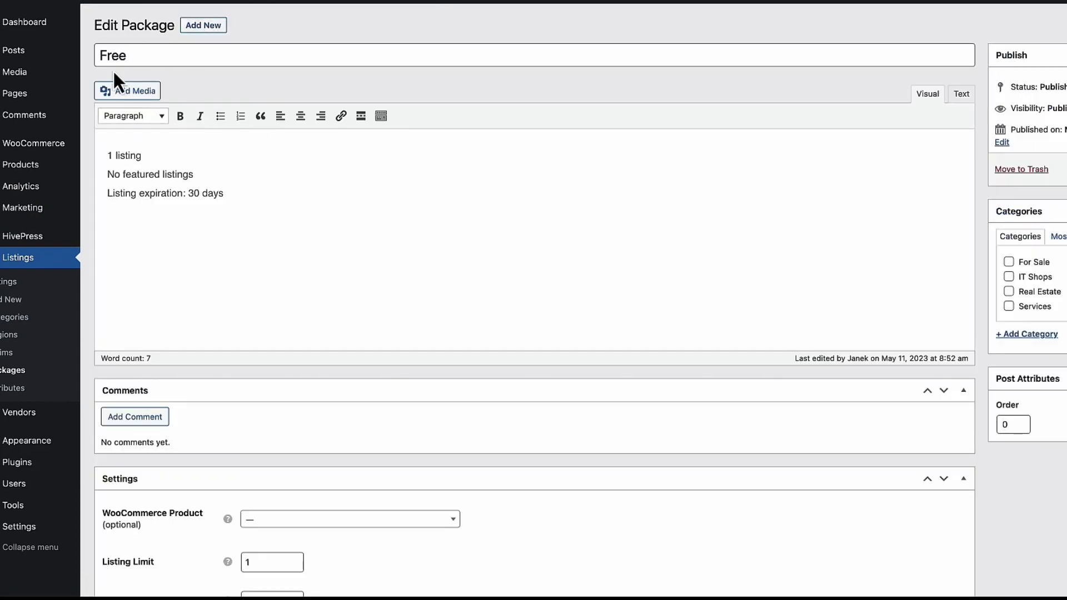
left_click_drag(235, 195, 97, 150)
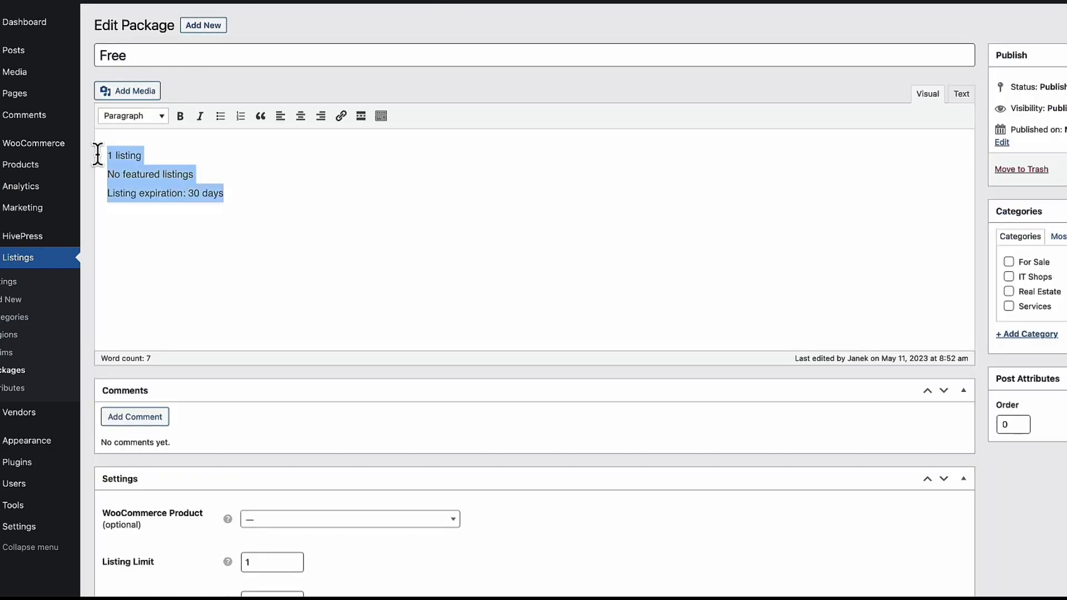
scroll(230, 221, "down", 3)
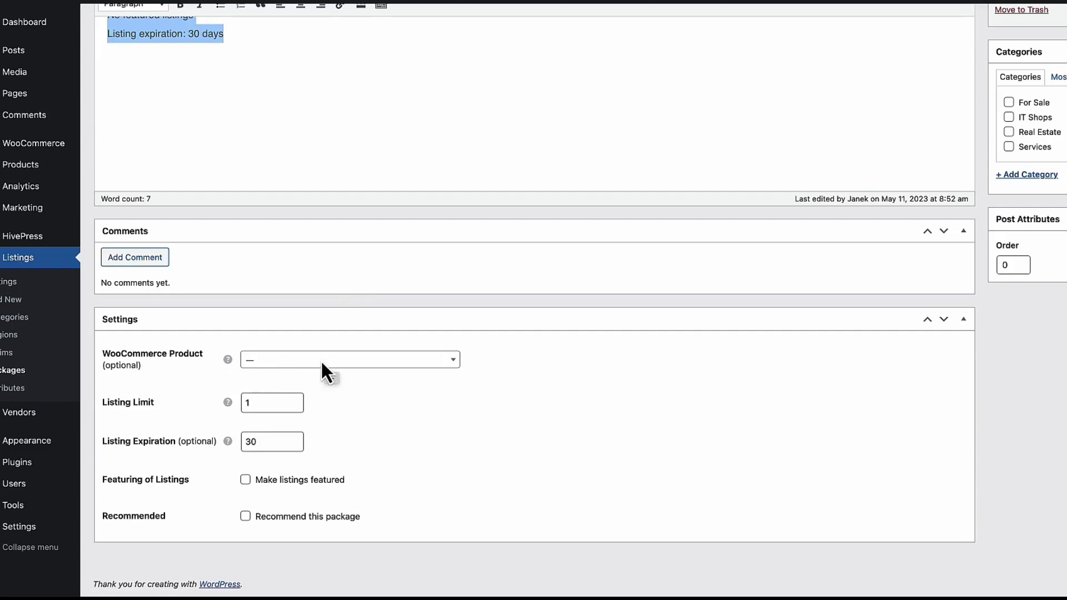
double_click(251, 404)
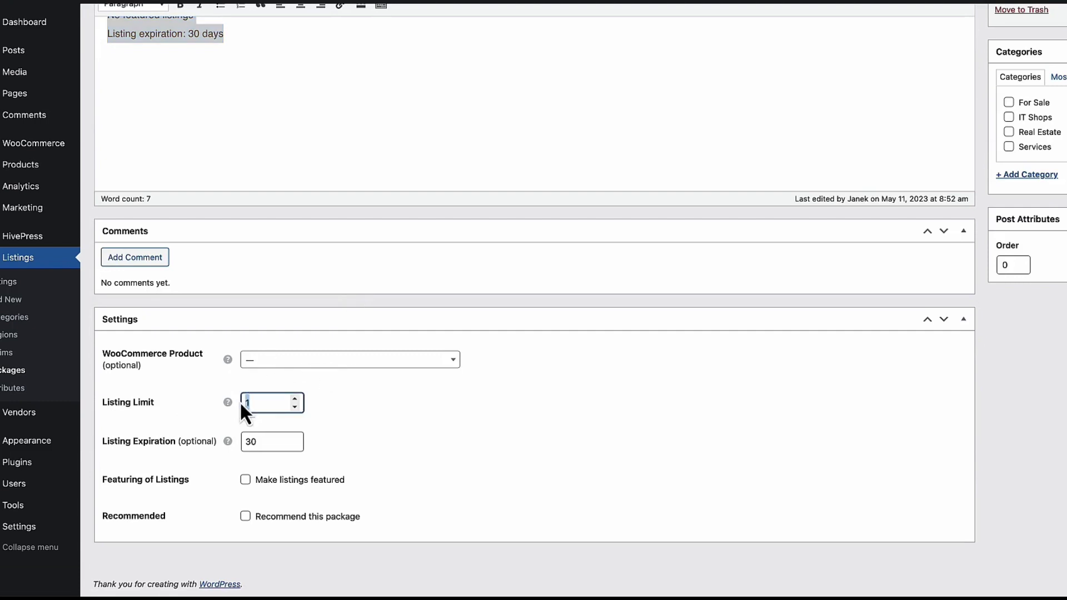
double_click(253, 442)
scroll(534, 300, "up", 3)
Step: Open the Package 1 product from the WooCommerce products list and look through its product data
left_click(9, 371)
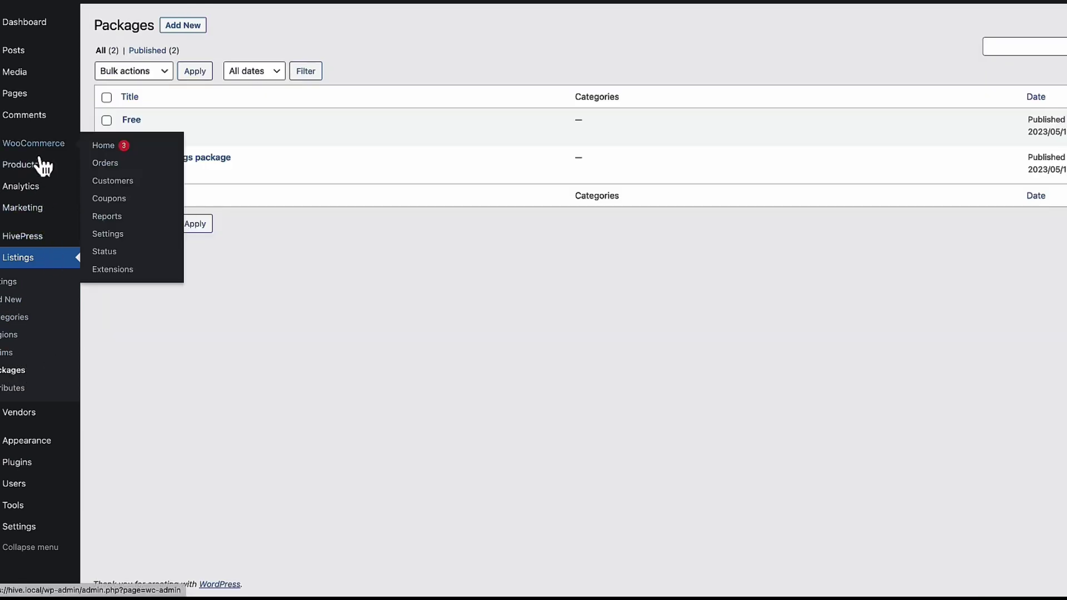
left_click(109, 167)
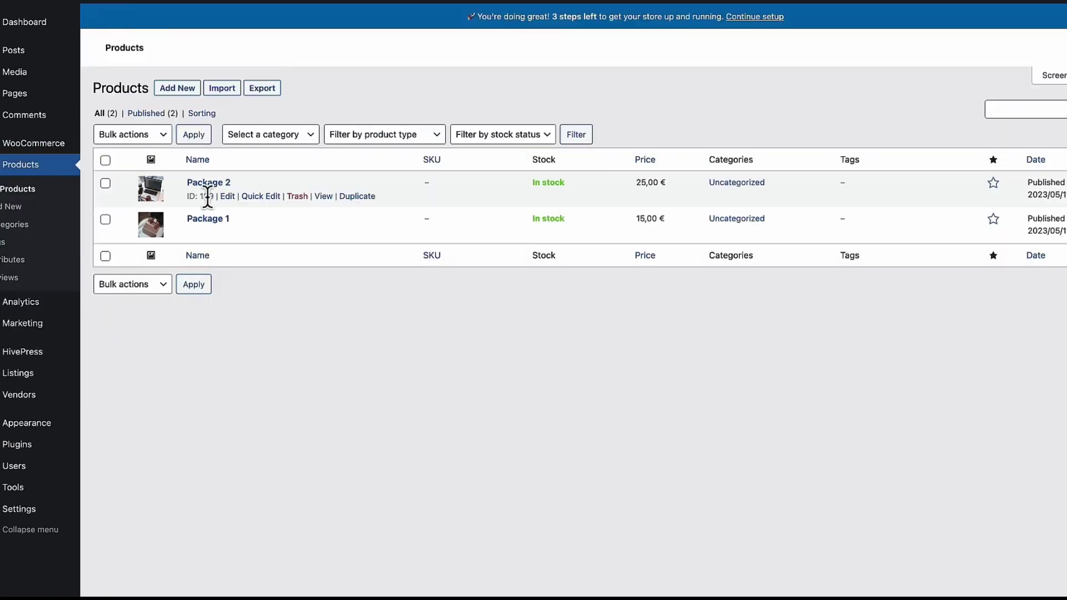
left_click(210, 218)
scroll(218, 231, "down", 5)
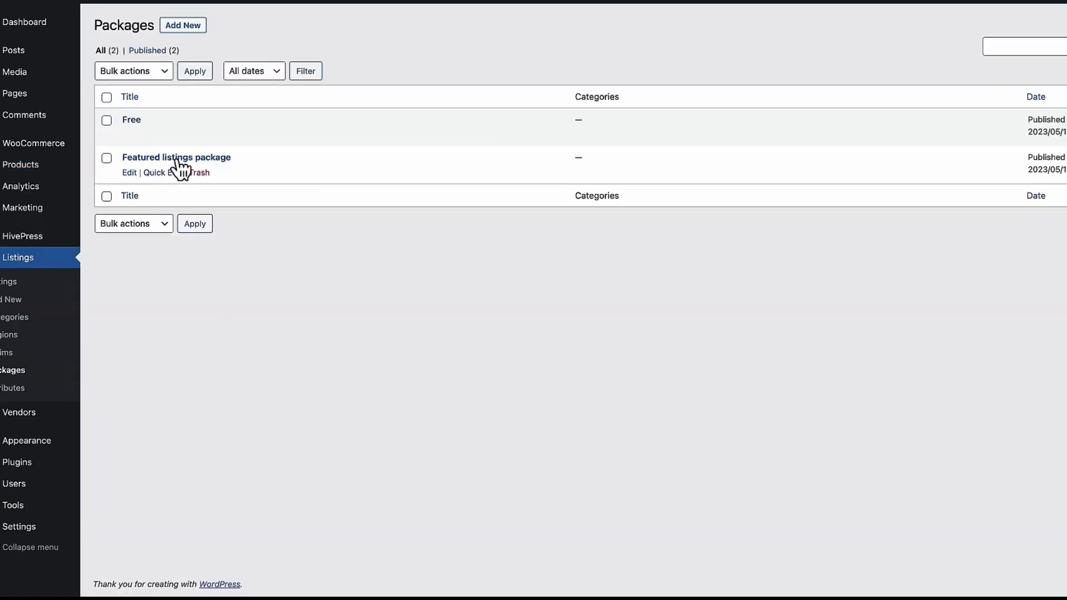
Step: Open the Featured listings package for editing and review its description, linked WooCommerce product, listing limit and listing expiration
left_click(176, 160)
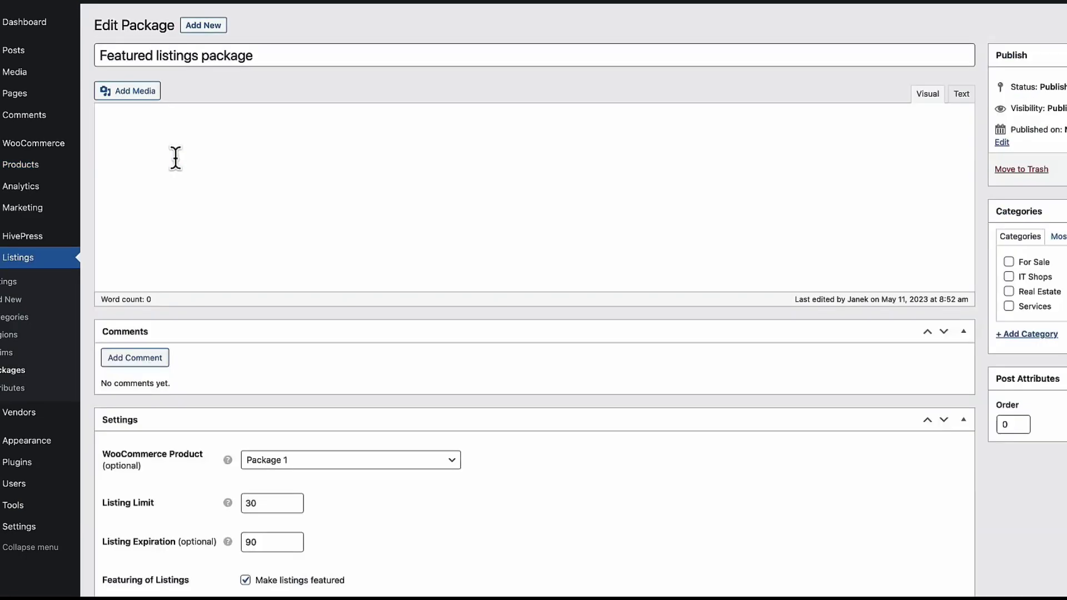
left_click_drag(224, 193, 110, 150)
scroll(359, 274, "down", 3)
left_click(297, 363)
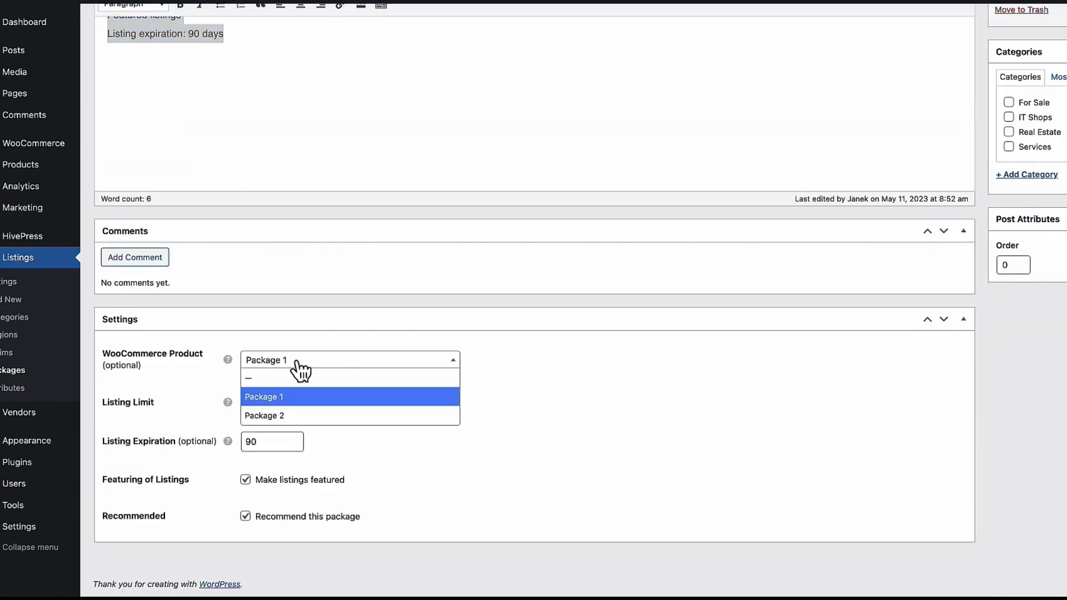
left_click(278, 397)
double_click(248, 402)
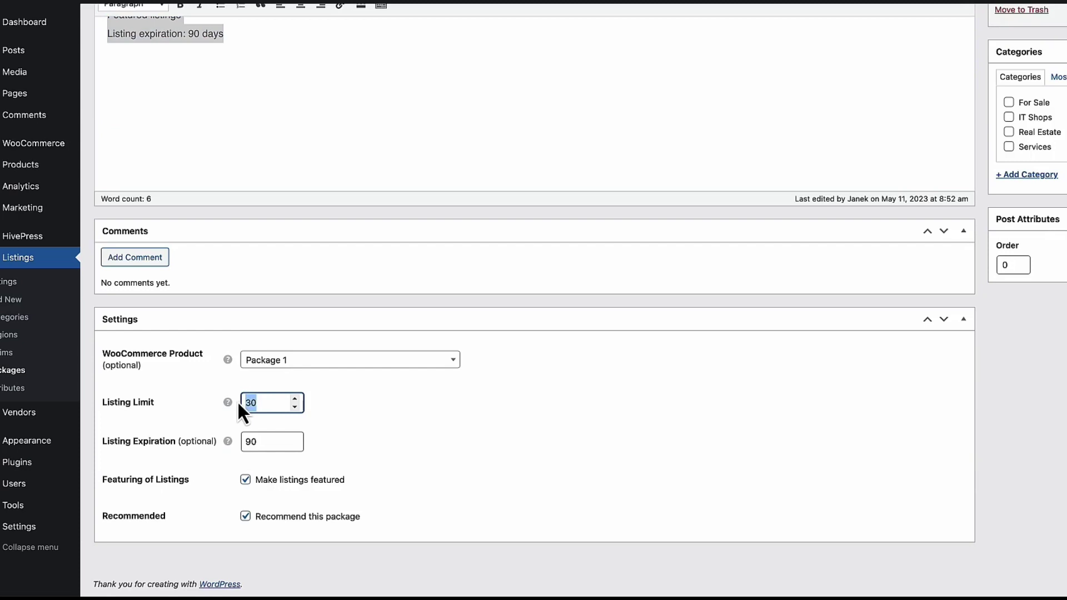
double_click(249, 441)
left_click(722, 456)
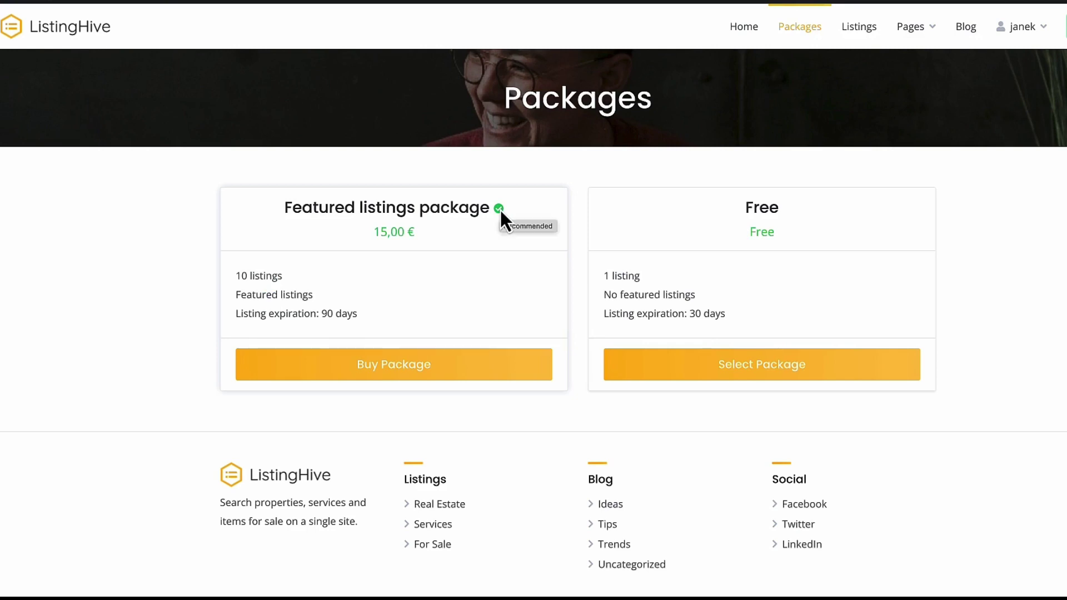
Step: Buy the Featured listings package, place the order with direct bank transfer, and open the account's orders list
left_click(406, 374)
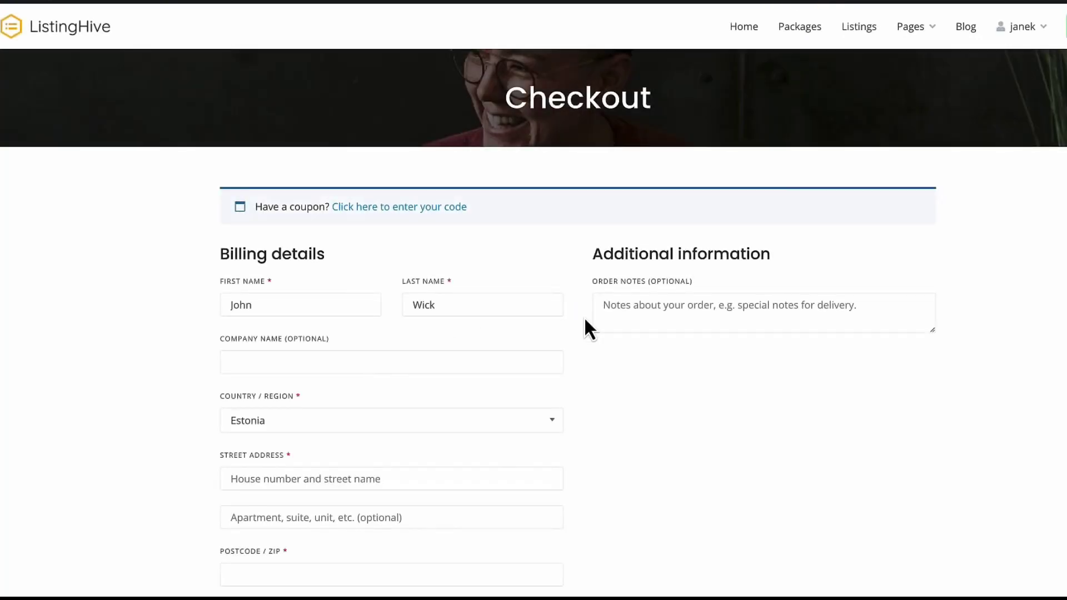
scroll(656, 322, "down", 6)
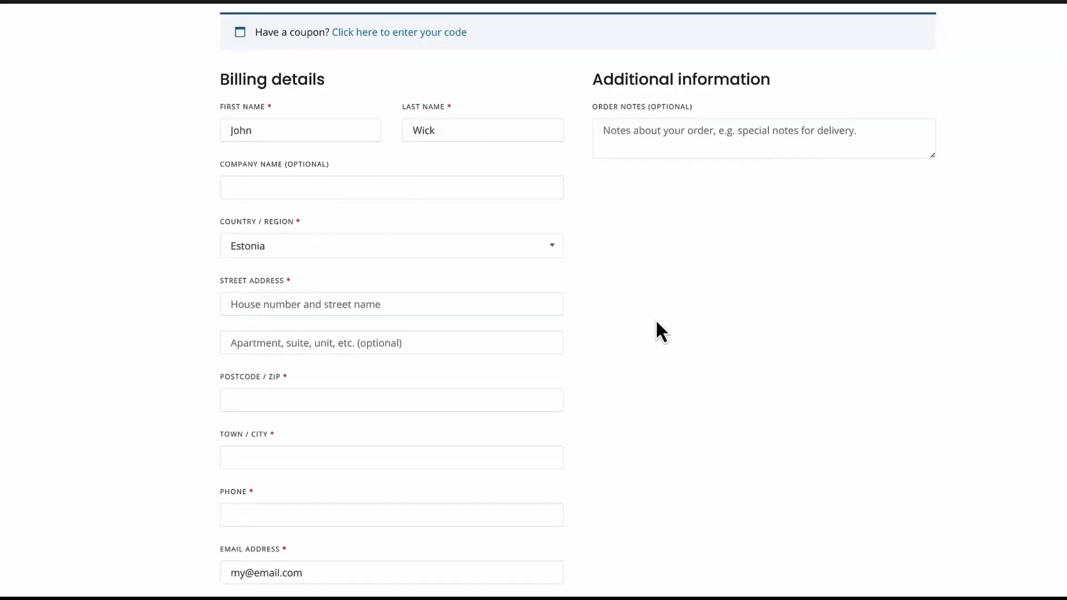
scroll(656, 320, "down", 4)
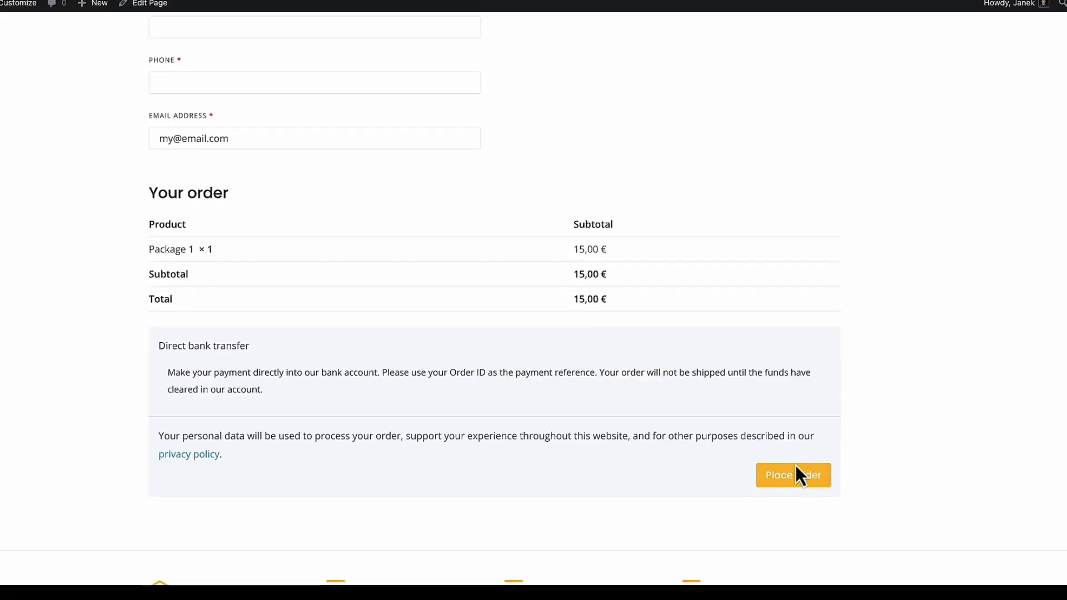
left_click(796, 471)
mouse_move(925, 34)
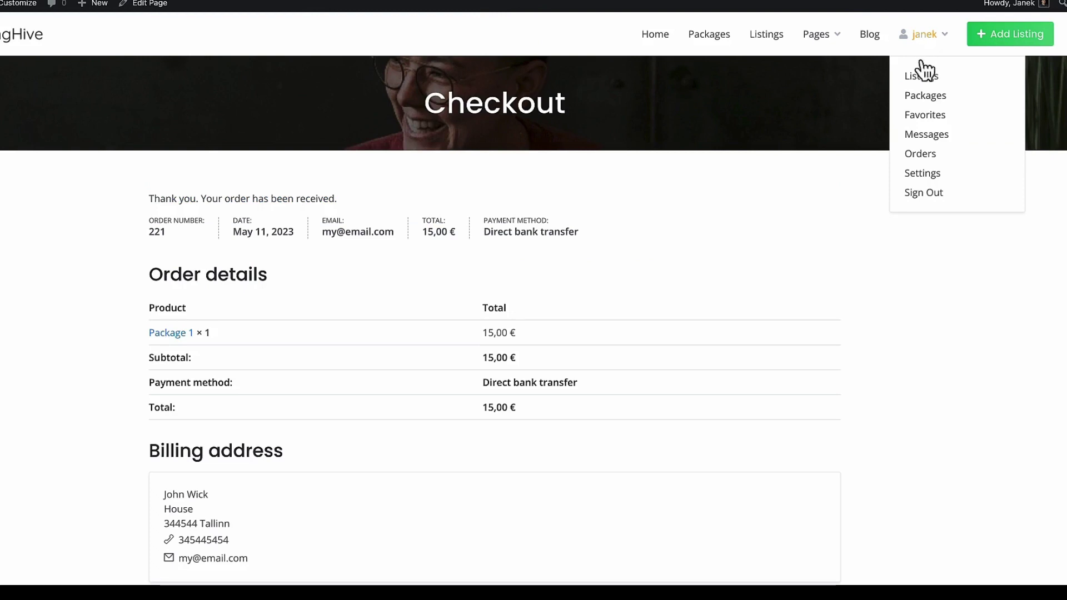
left_click(927, 156)
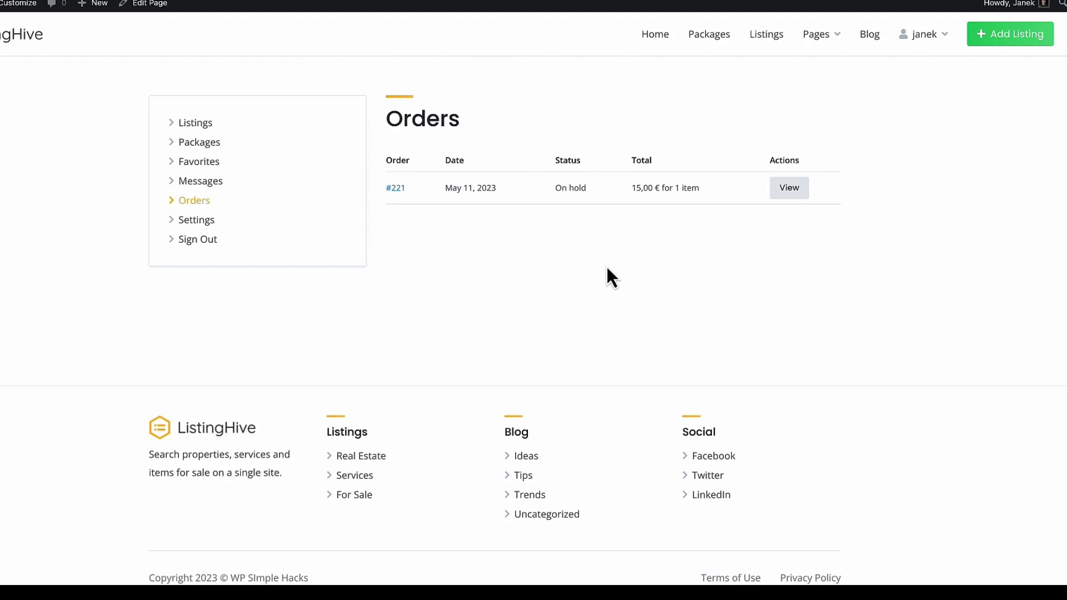
Step: Open the new listing form to examine its fields, and look through the available HivePress extensions
left_click(1019, 33)
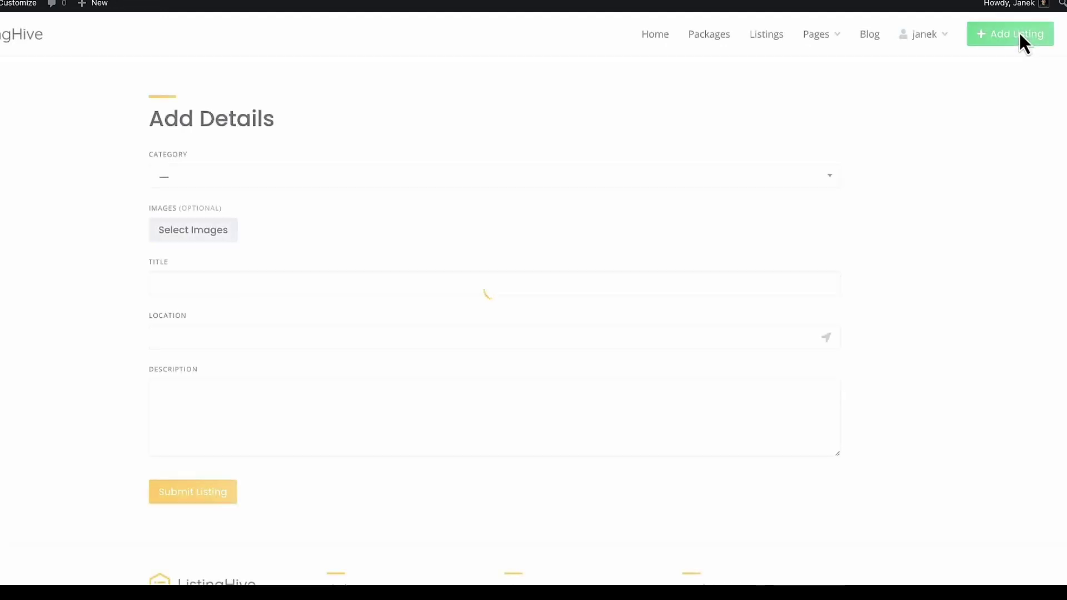
left_click(179, 184)
left_click(178, 224)
left_click(194, 229)
left_click(659, 387)
scroll(389, 389, "down", 5)
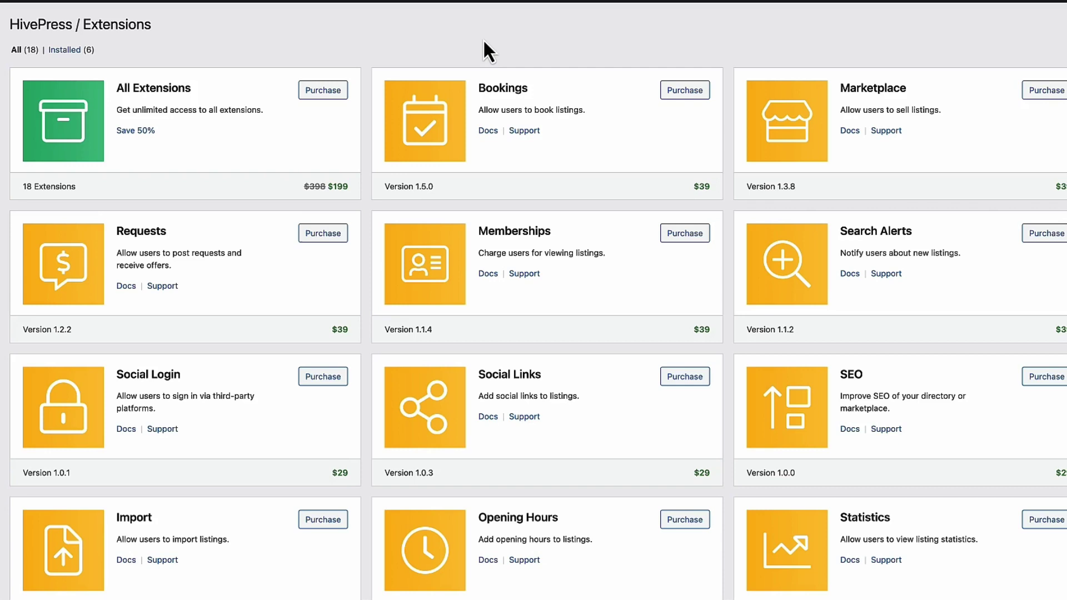
Step: Create a new page titled "Test"
mouse_move(2, 94)
left_click(25, 114)
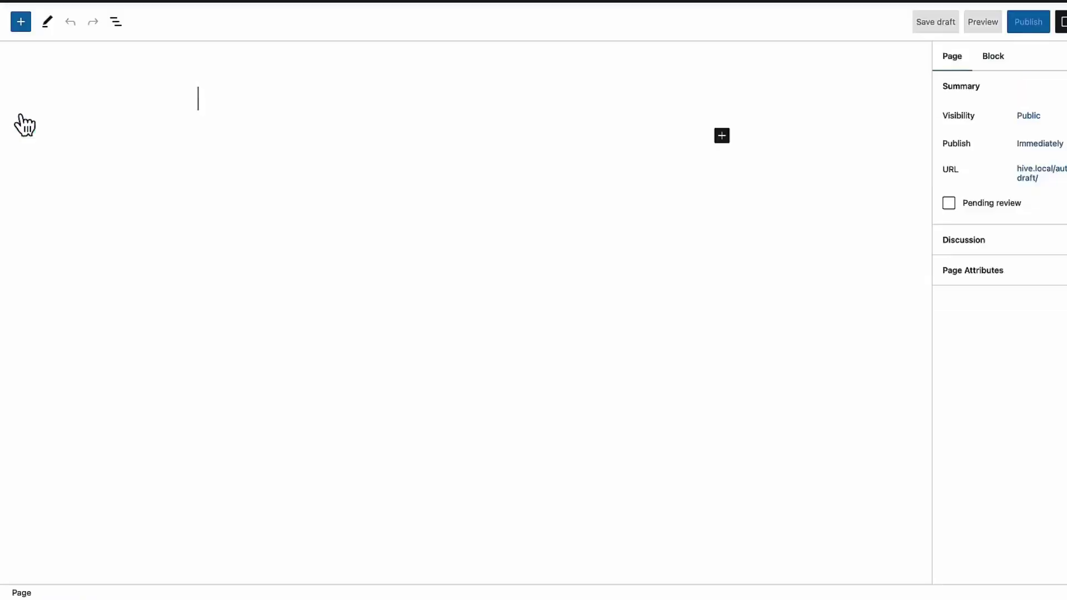
left_click(274, 112)
type("Test")
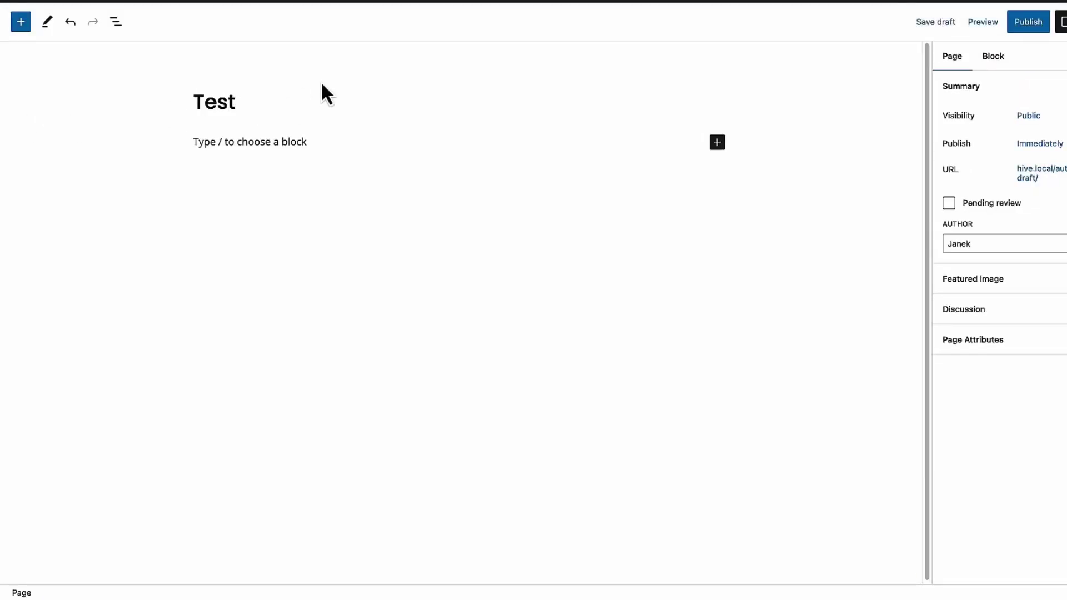
Step: Insert the HivePress Listing Packages block into the Test page
left_click(21, 22)
scroll(193, 473, "down", 10)
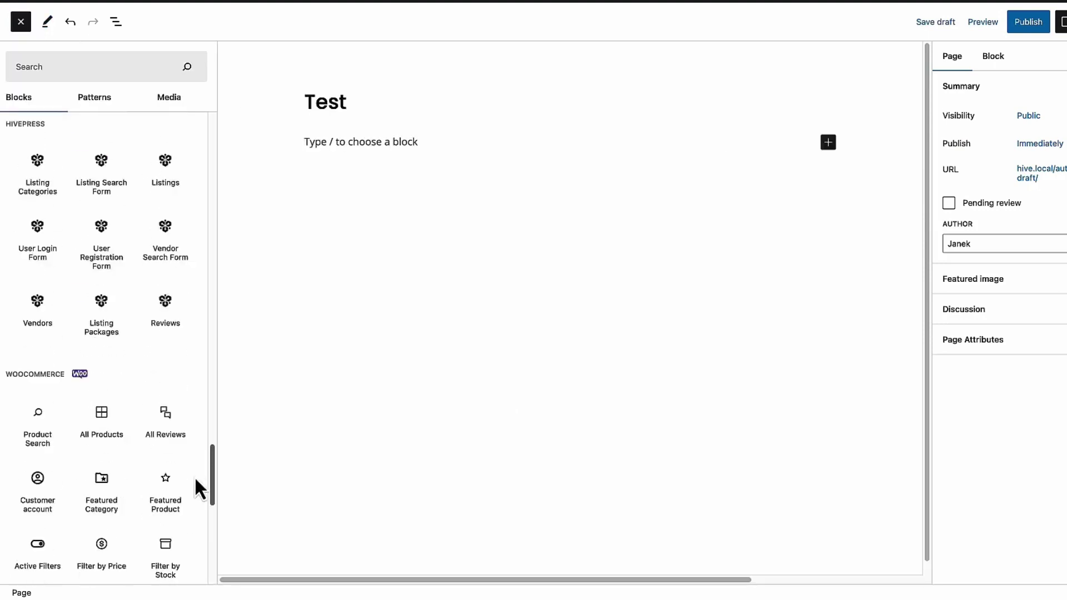
scroll(192, 413, "up", 5)
scroll(192, 425, "down", 8)
scroll(191, 503, "down", 3)
scroll(190, 456, "up", 10)
scroll(185, 548, "down", 10)
scroll(167, 473, "up", 5)
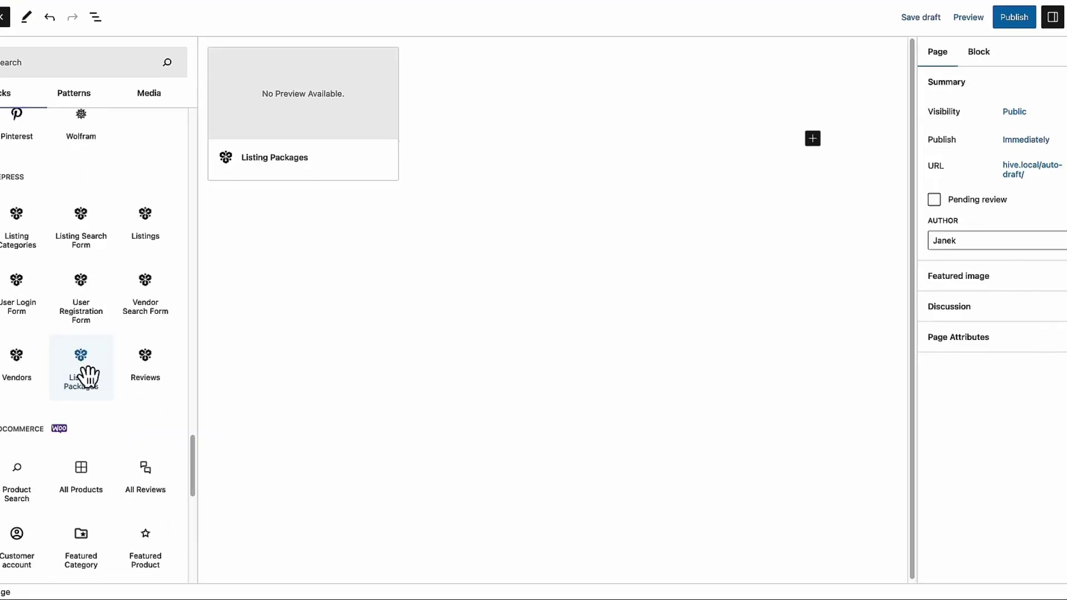
left_click(102, 370)
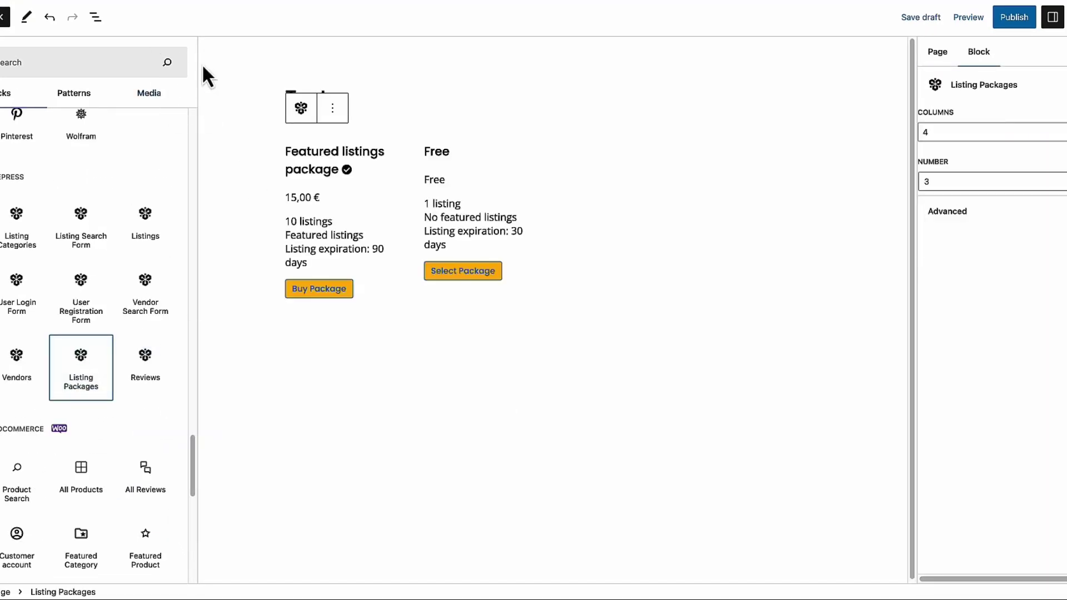
Step: Set the Listing Packages block to 2 columns and publish the Test page
left_click(987, 132)
left_click(956, 102)
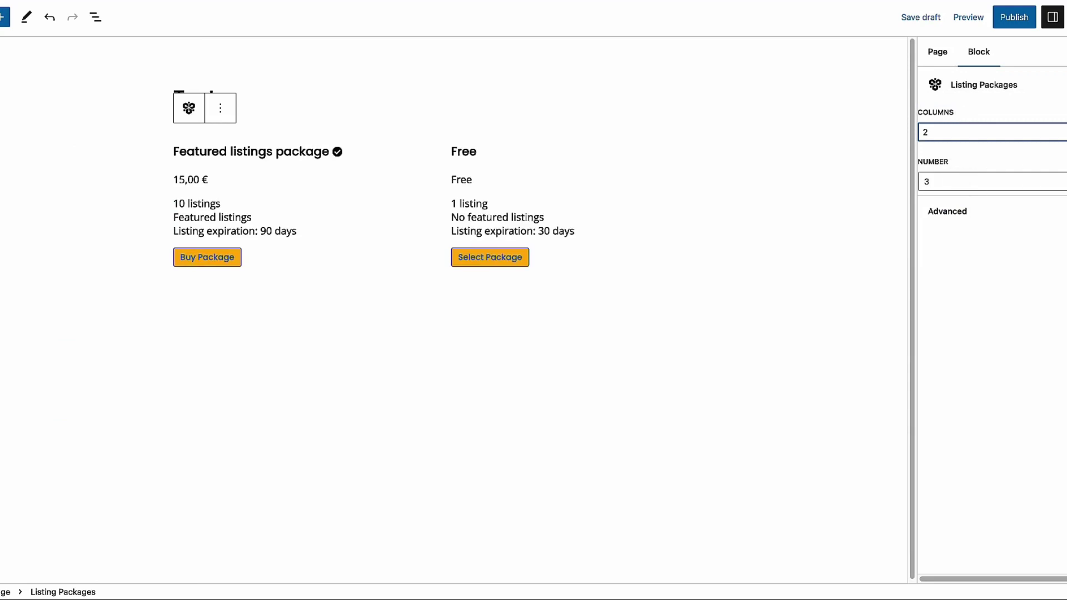
left_click(1016, 20)
left_click(991, 20)
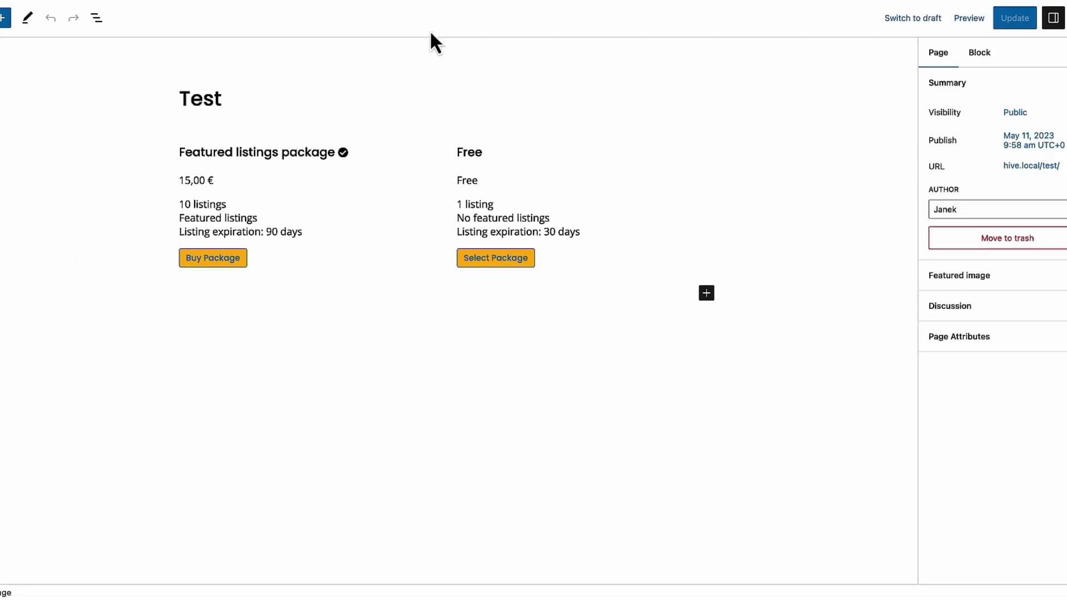
Step: Switch to HivePress's YouTube playlists, look through The Complete ListingHive Course videos, and return to the playlists
left_click(945, 6)
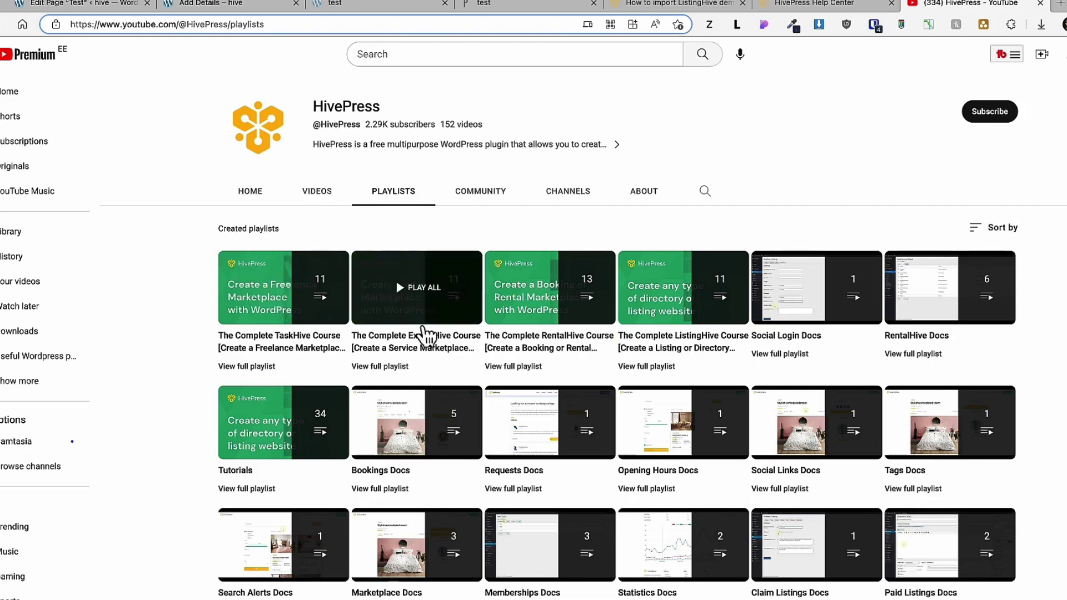
left_click(690, 348)
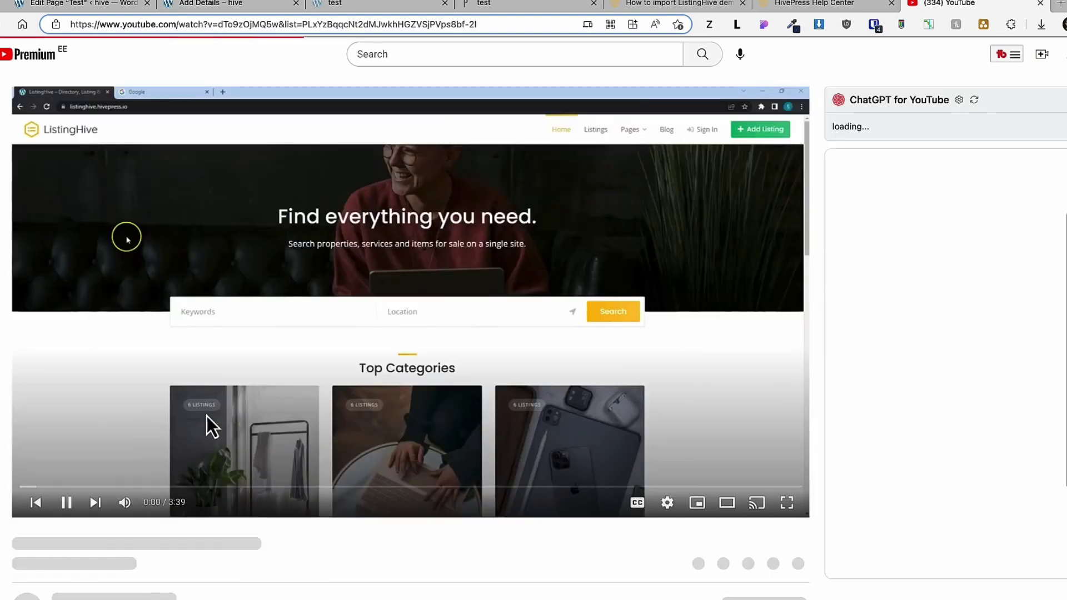
left_click(207, 416)
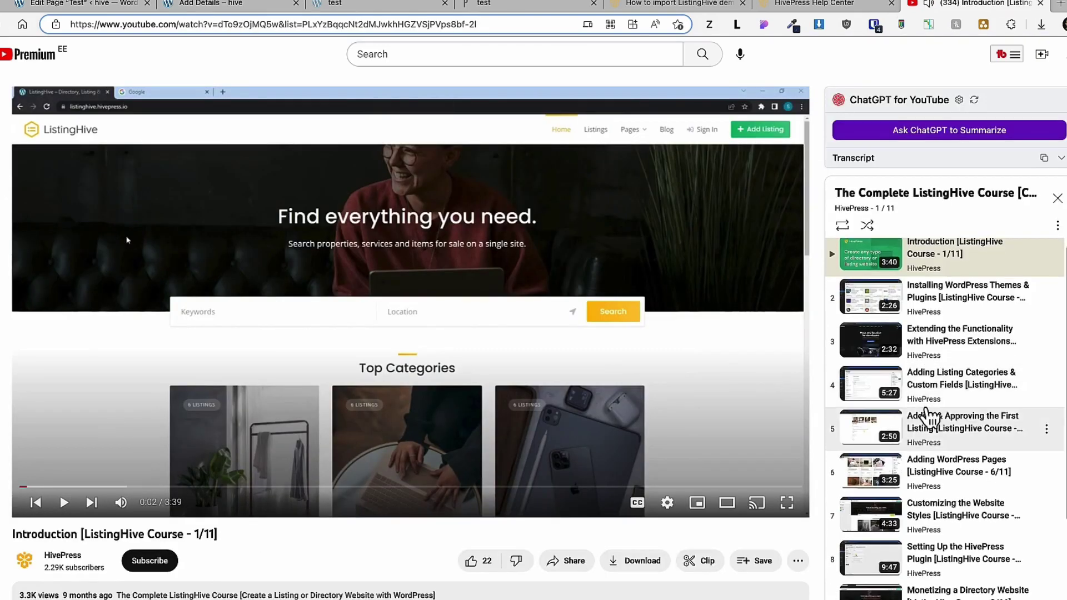
scroll(920, 413, "down", 2)
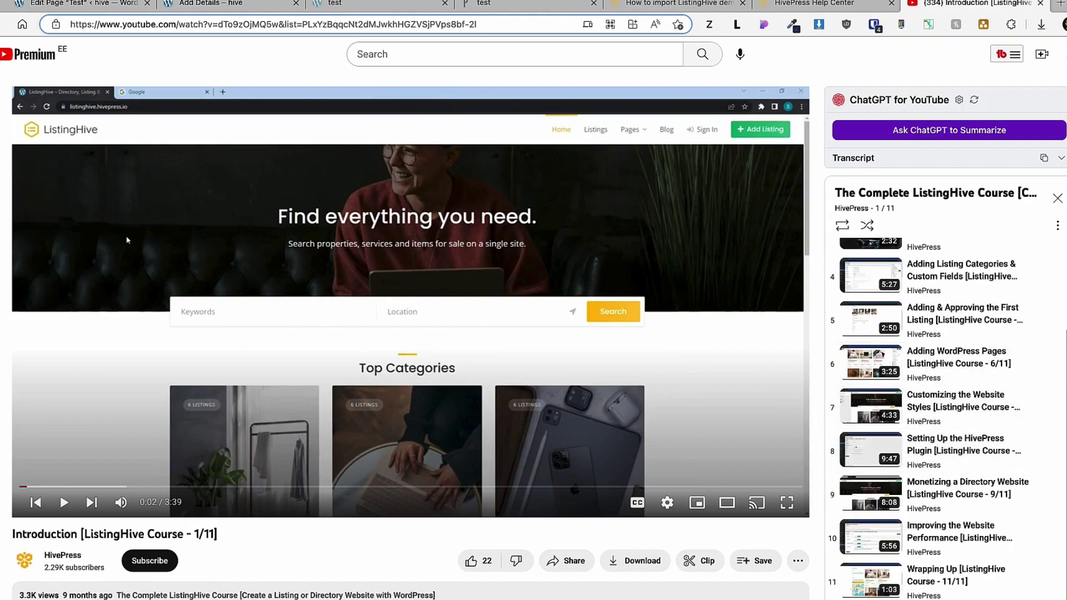
key("alt+Left")
scroll(233, 230, "down", 2)
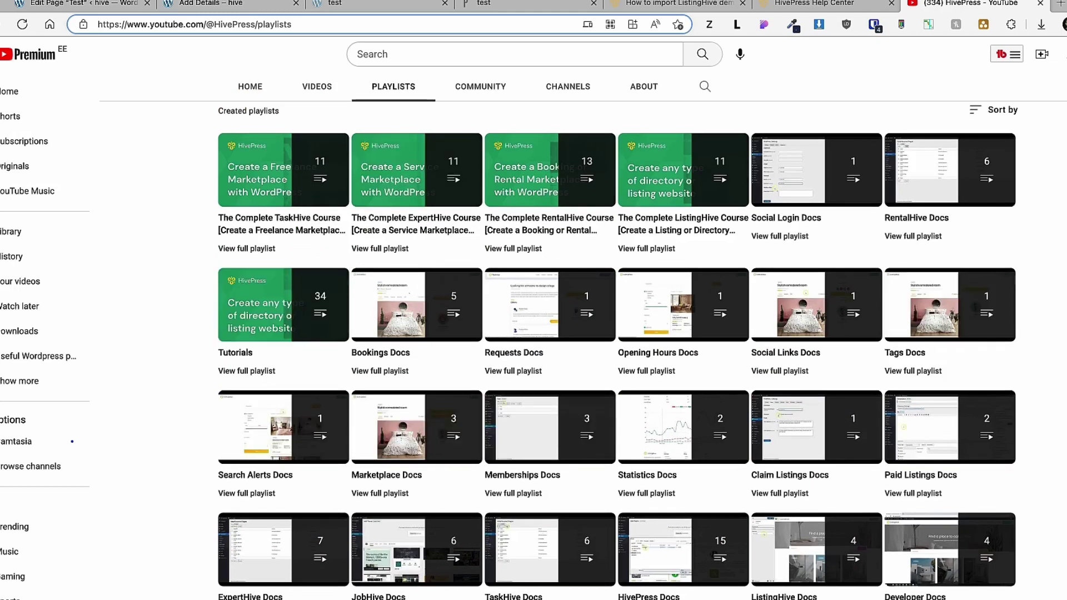
Step: Switch to the HivePress Help Center, browse its theme and extension topics, and view the support message form
left_click(790, 6)
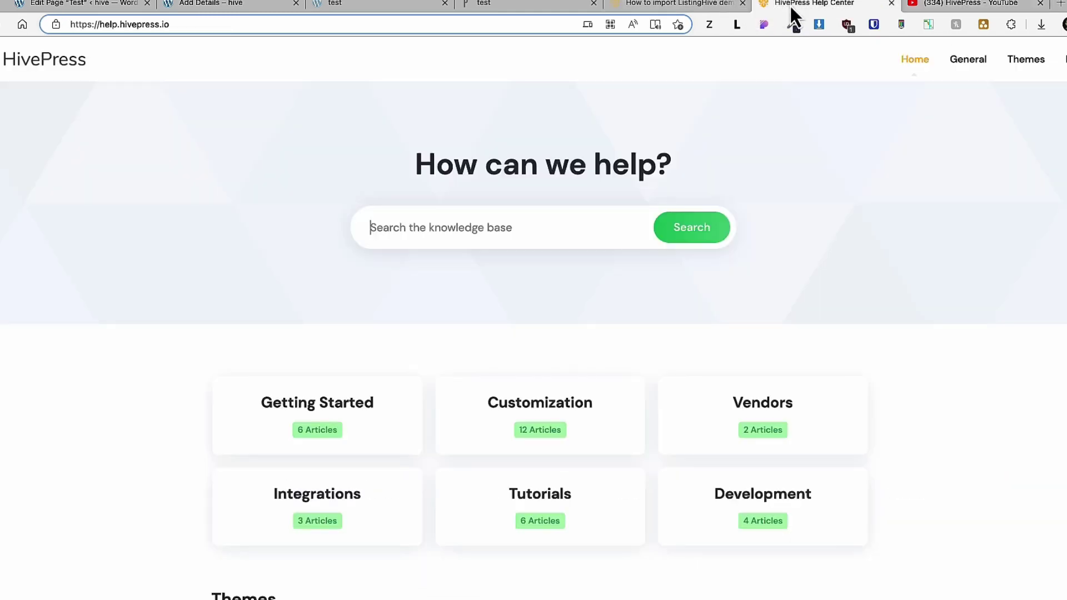
scroll(162, 311, "down", 5)
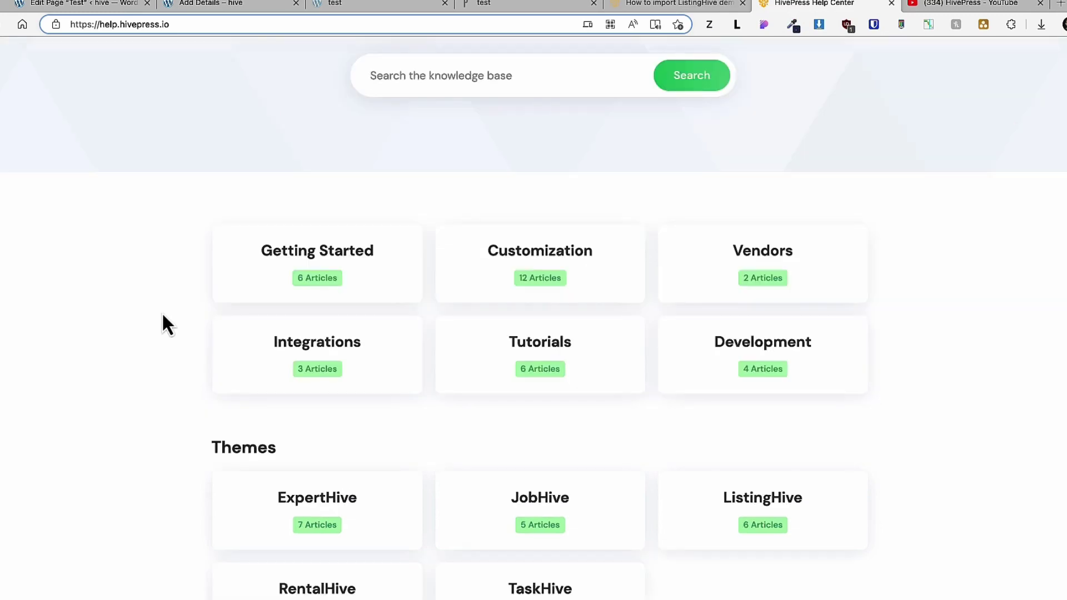
scroll(162, 312, "down", 2)
scroll(162, 313, "down", 3)
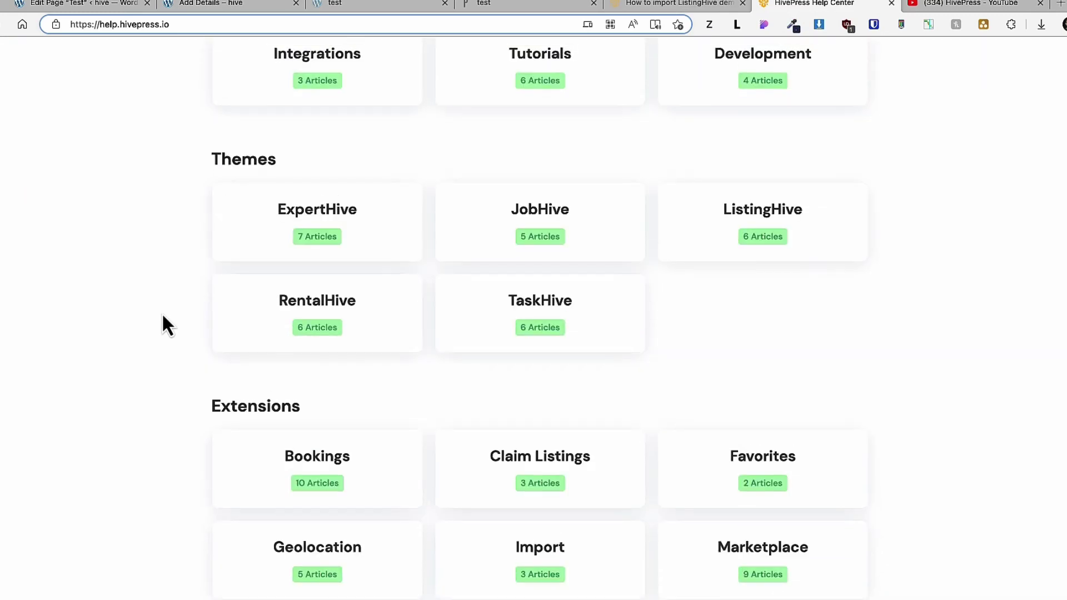
left_click(1052, 578)
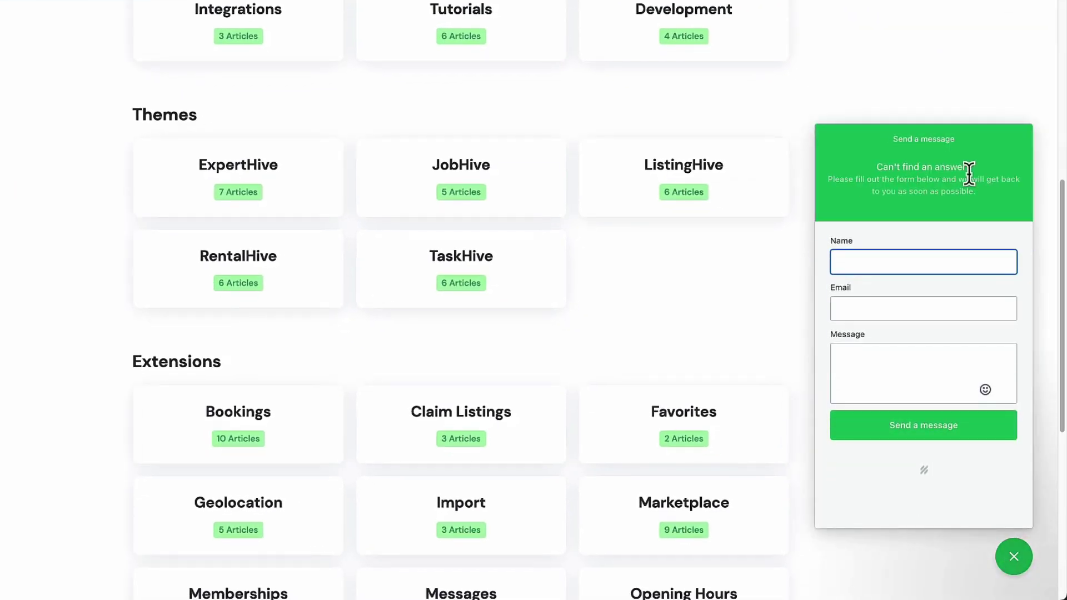
left_click(1013, 556)
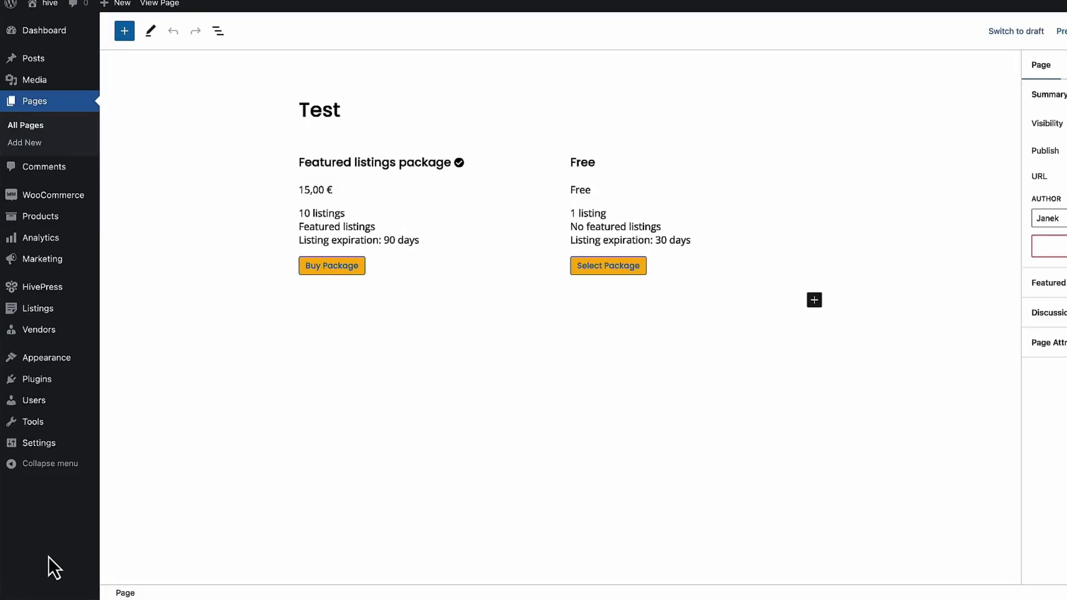
Step: Open the ListingHive theme customizer and review the site identity options, including the logo, site title and copyright notice
mouse_move(86, 369)
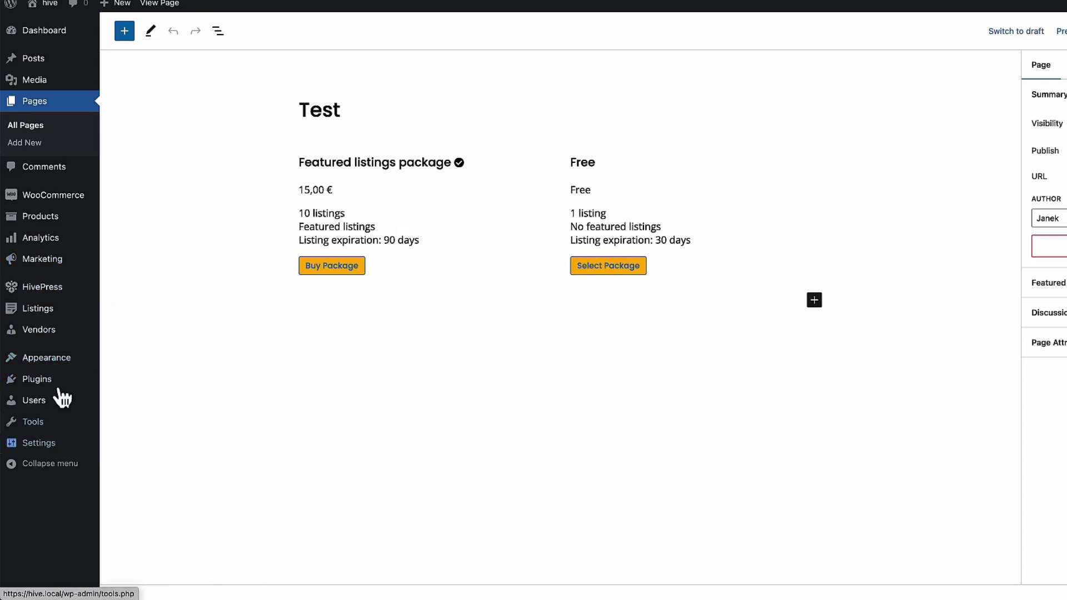
left_click(134, 378)
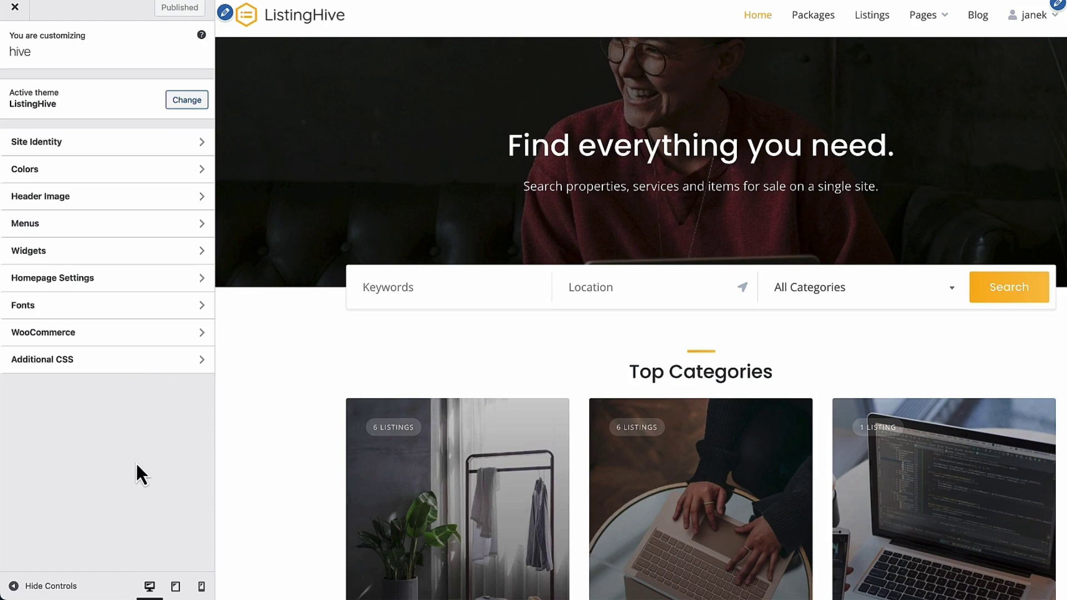
left_click(106, 142)
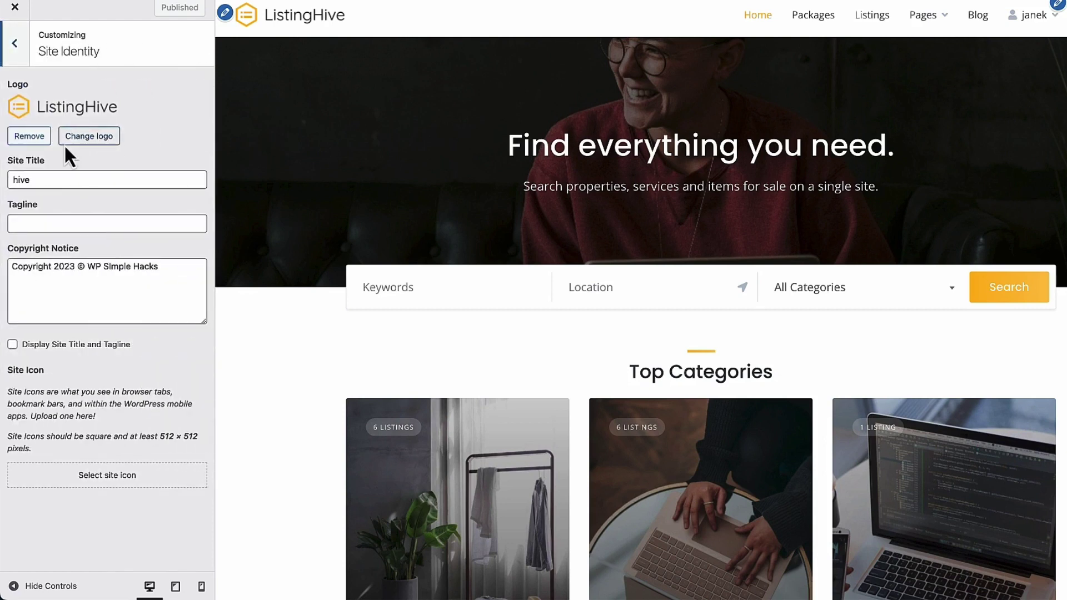
left_click_drag(159, 266, 11, 270)
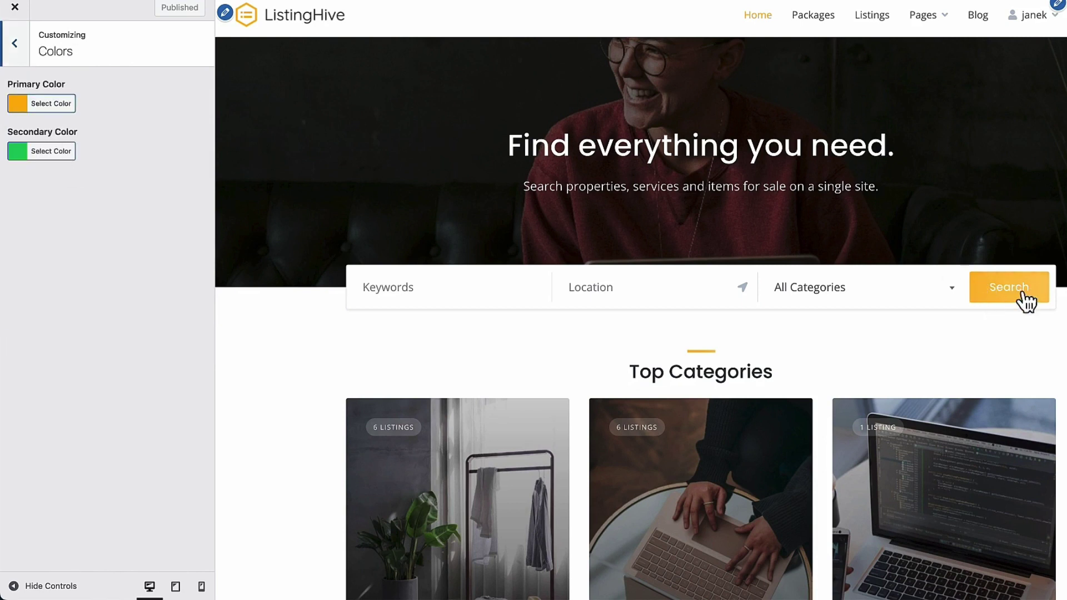
Step: Change the theme's secondary color to purple #8224e3 in the Colors settings
scroll(967, 328, "down", 10)
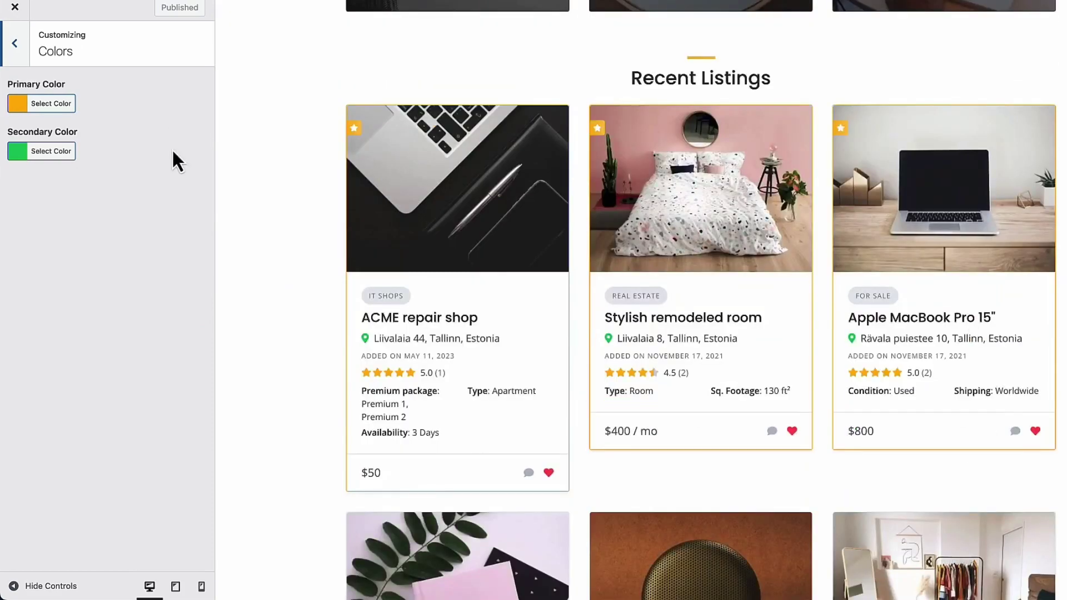
left_click(43, 151)
left_click(122, 297)
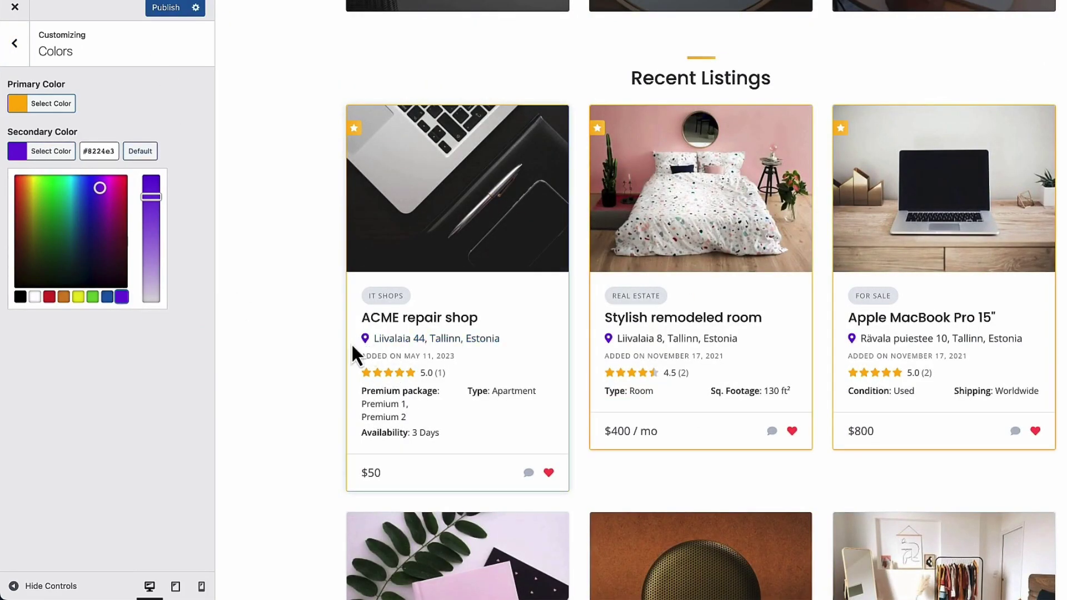
Step: Review the Header Image settings and preview the header on the Packages page
left_click(15, 43)
left_click(71, 205)
scroll(528, 284, "up", 10)
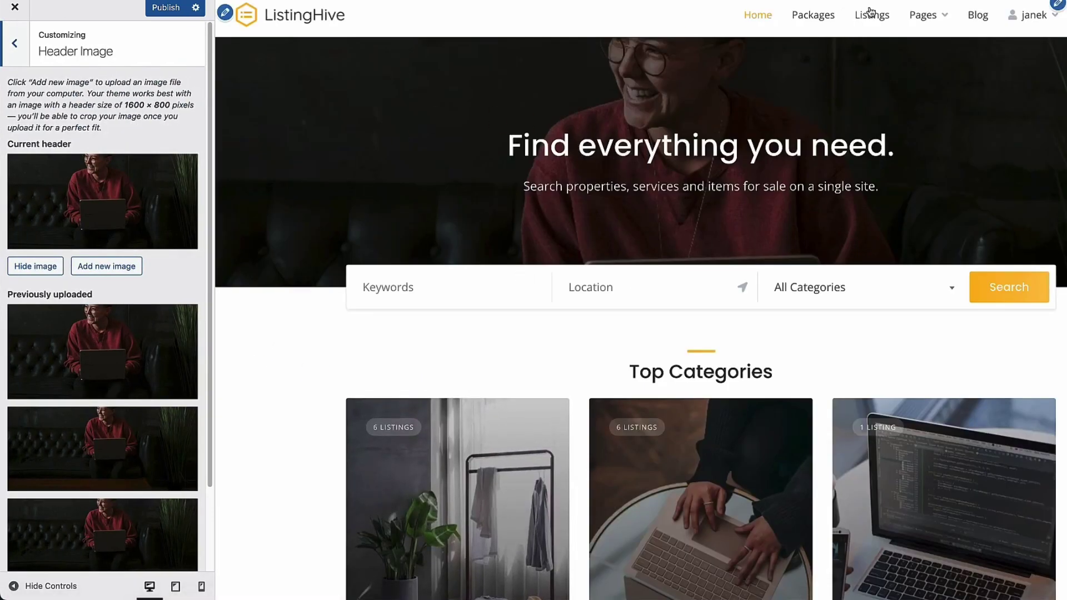
left_click(820, 17)
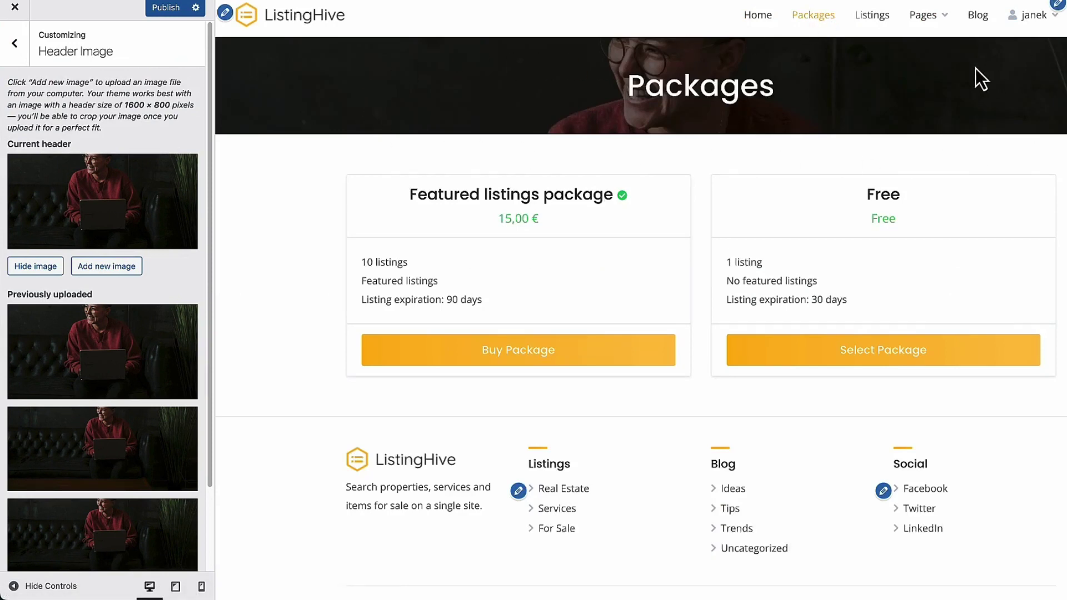
left_click(15, 42)
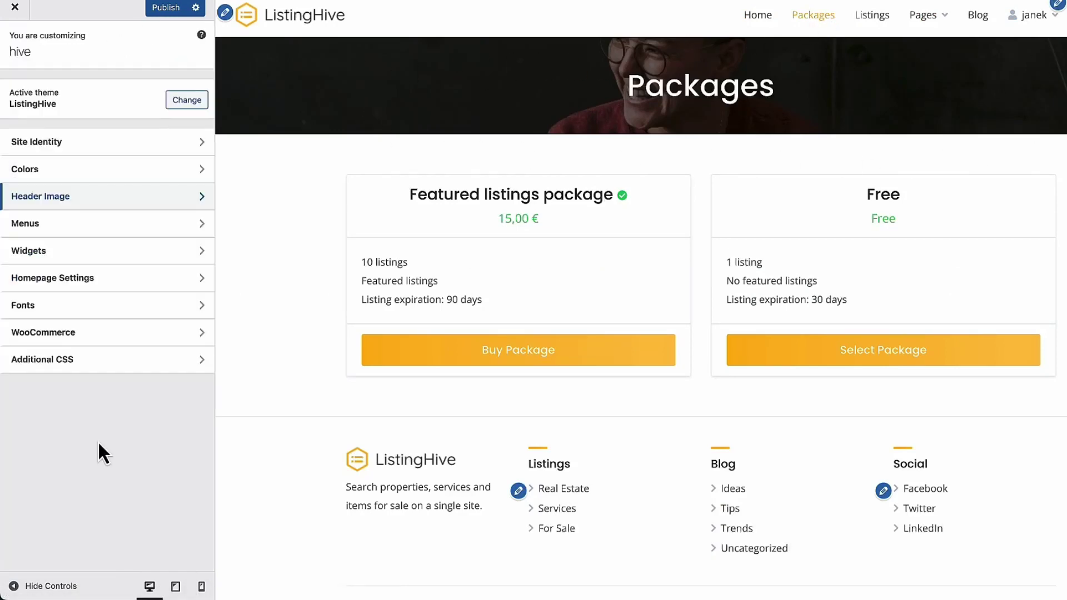
Step: Look through the Homepage Settings, Fonts and Additional CSS sections, and dismiss the CSS help text
left_click(100, 278)
left_click(14, 44)
left_click(58, 309)
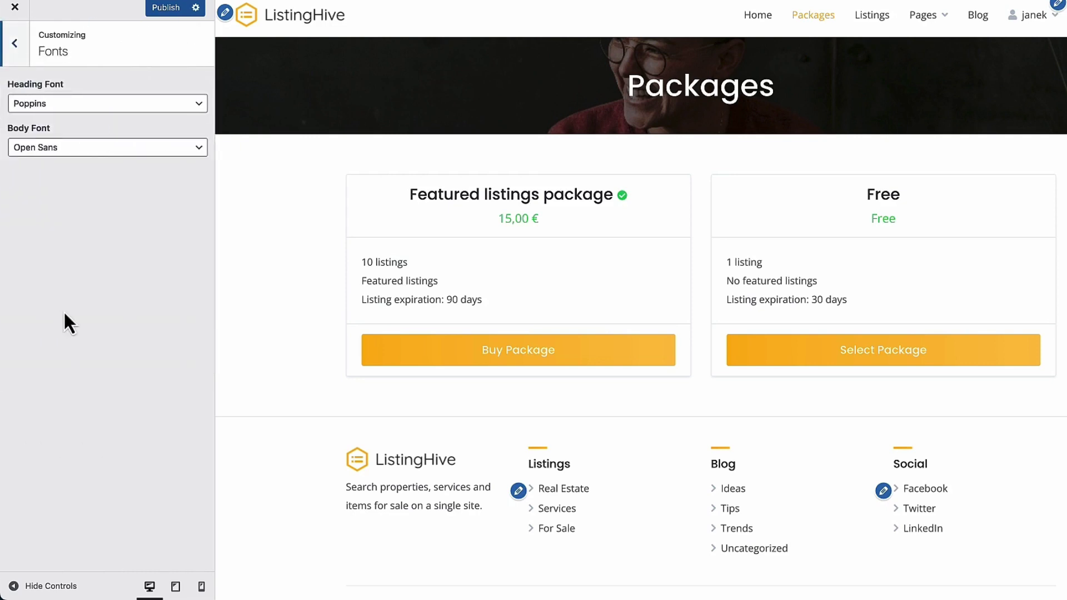
left_click(17, 45)
left_click(93, 362)
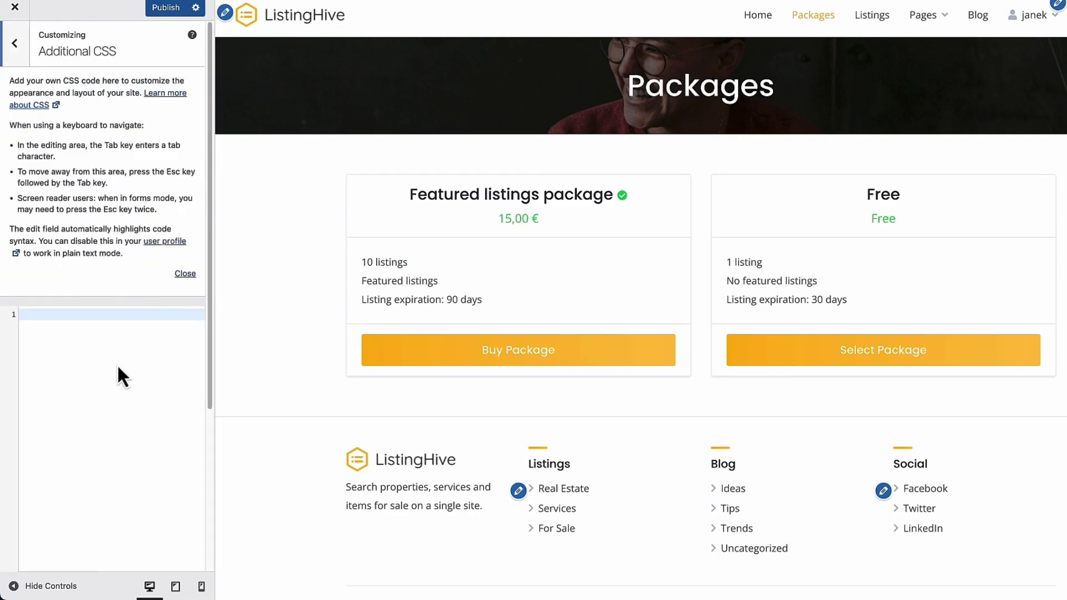
left_click(183, 275)
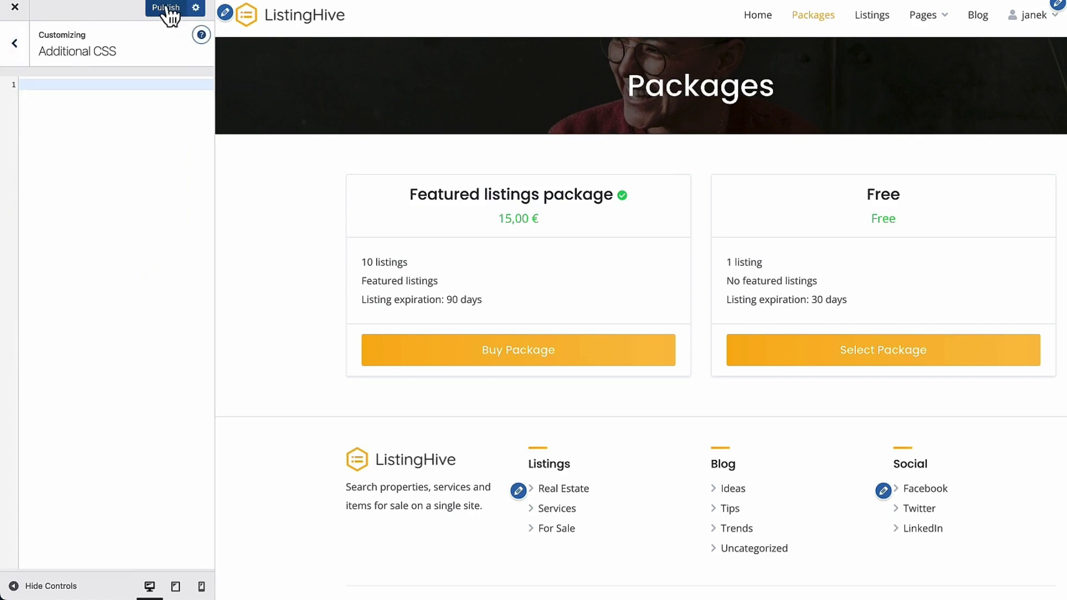
Step: Publish the customizer changes and close the customizer
left_click(166, 8)
left_click(15, 7)
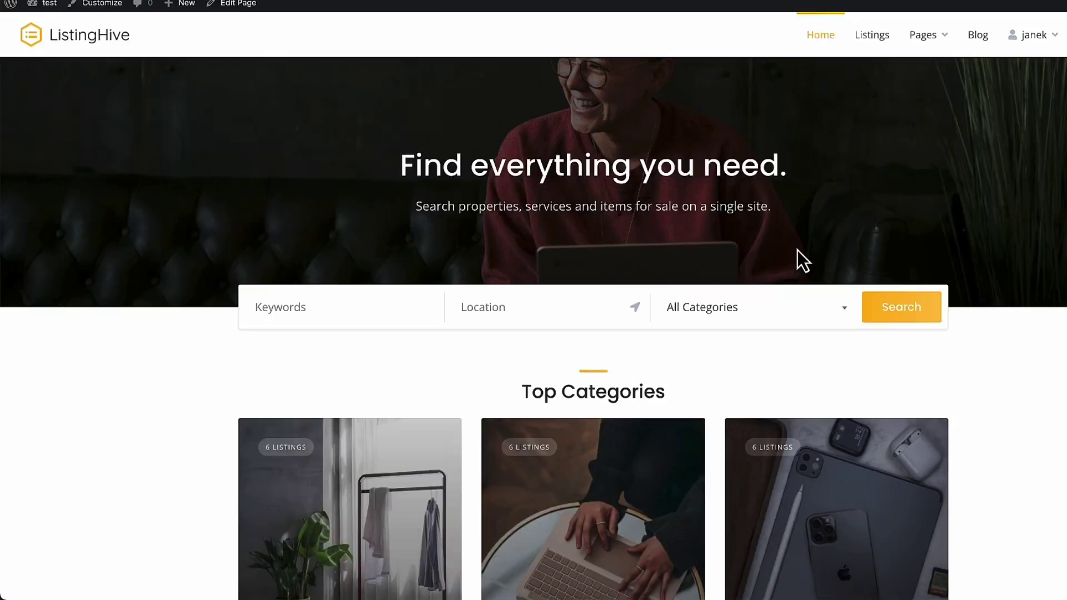